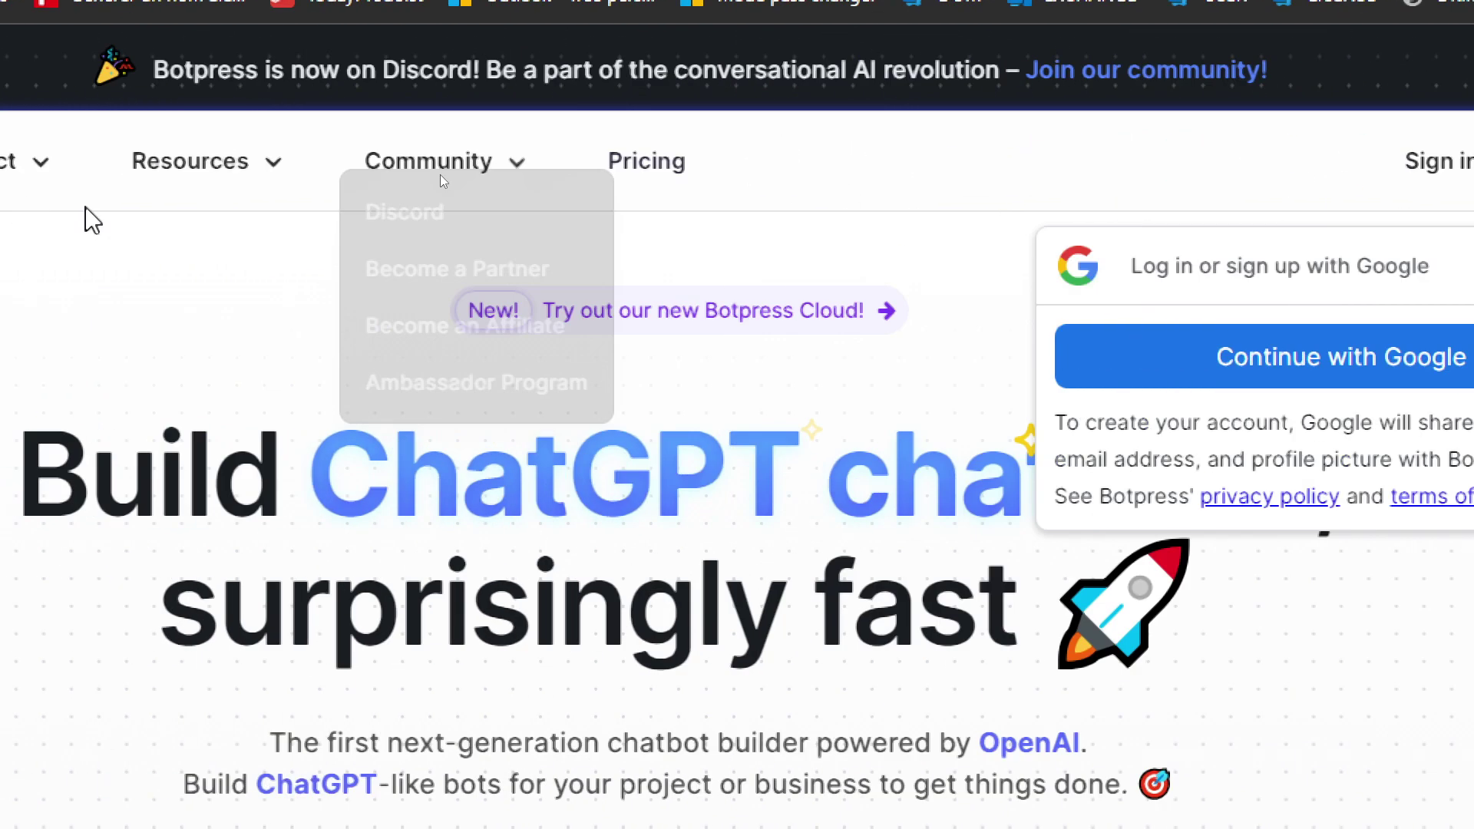
Open the Botpress pricing page and look through the individual pricing options.
{"action": "left_click", "coordinate": [152, 161]}
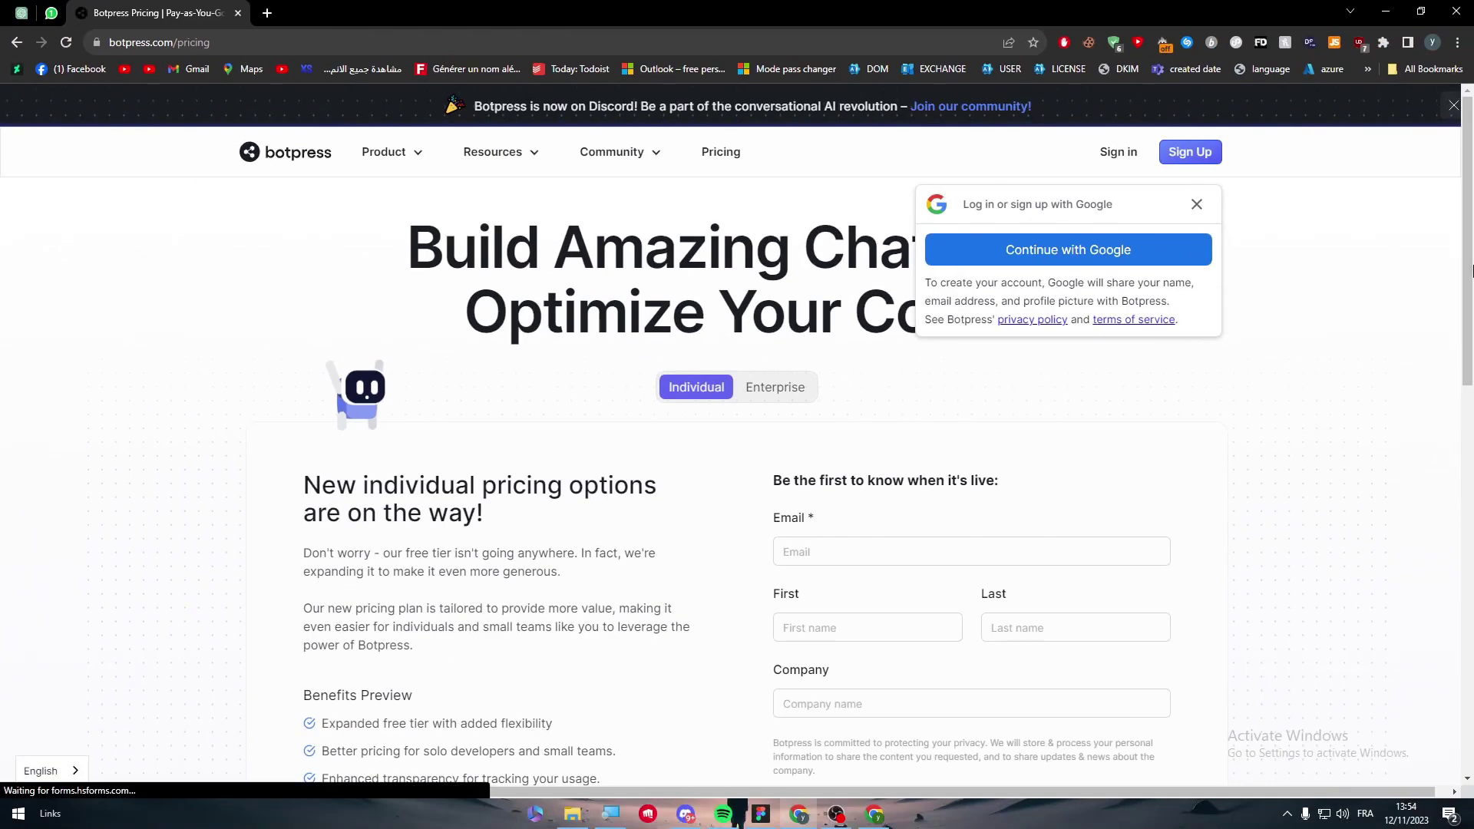
{"action": "scroll", "coordinate": [1413, 537], "scroll_direction": "down", "scroll_amount": 15}
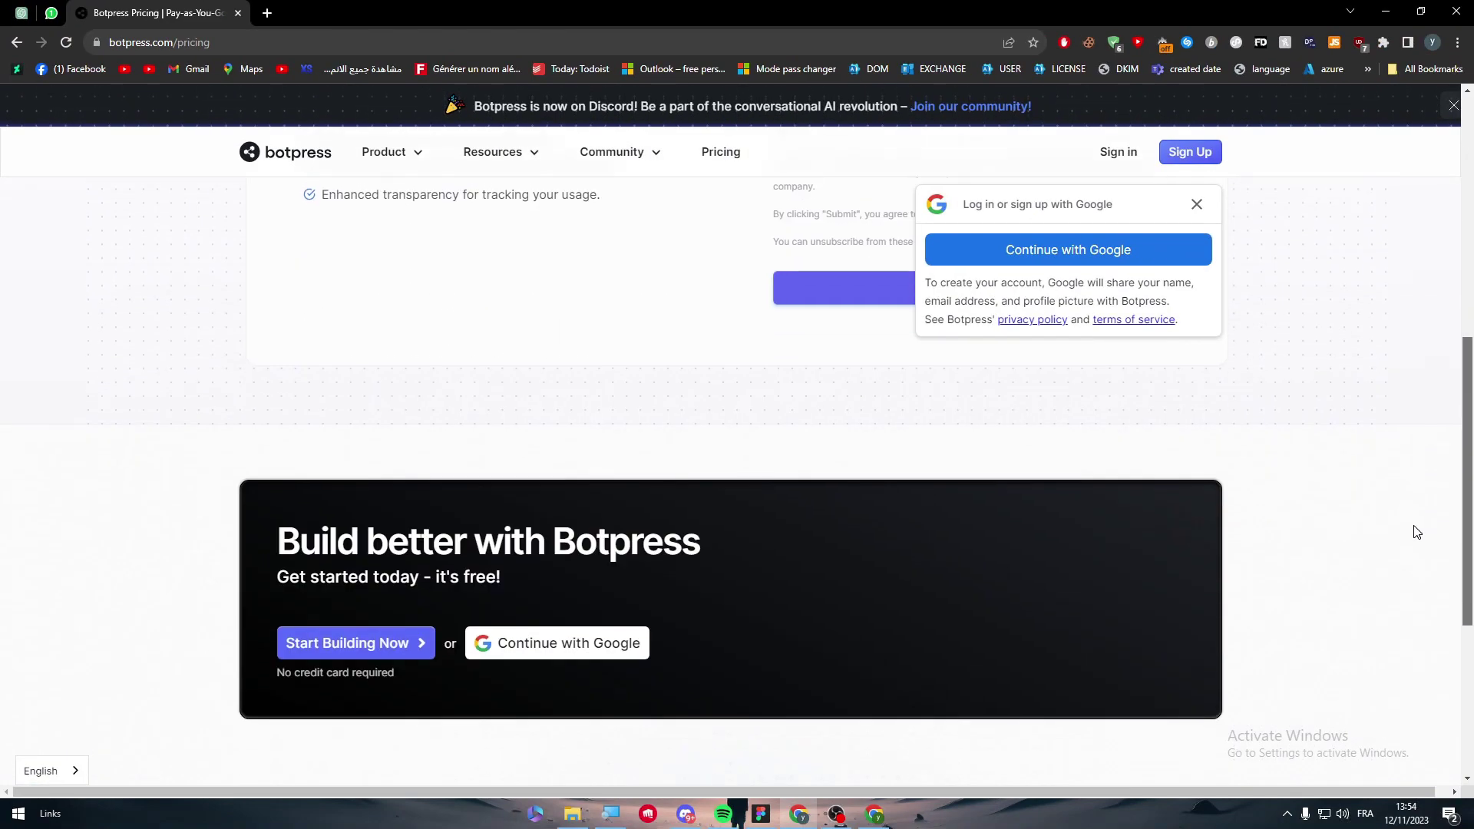
{"action": "scroll", "coordinate": [1409, 730], "scroll_direction": "up", "scroll_amount": 15}
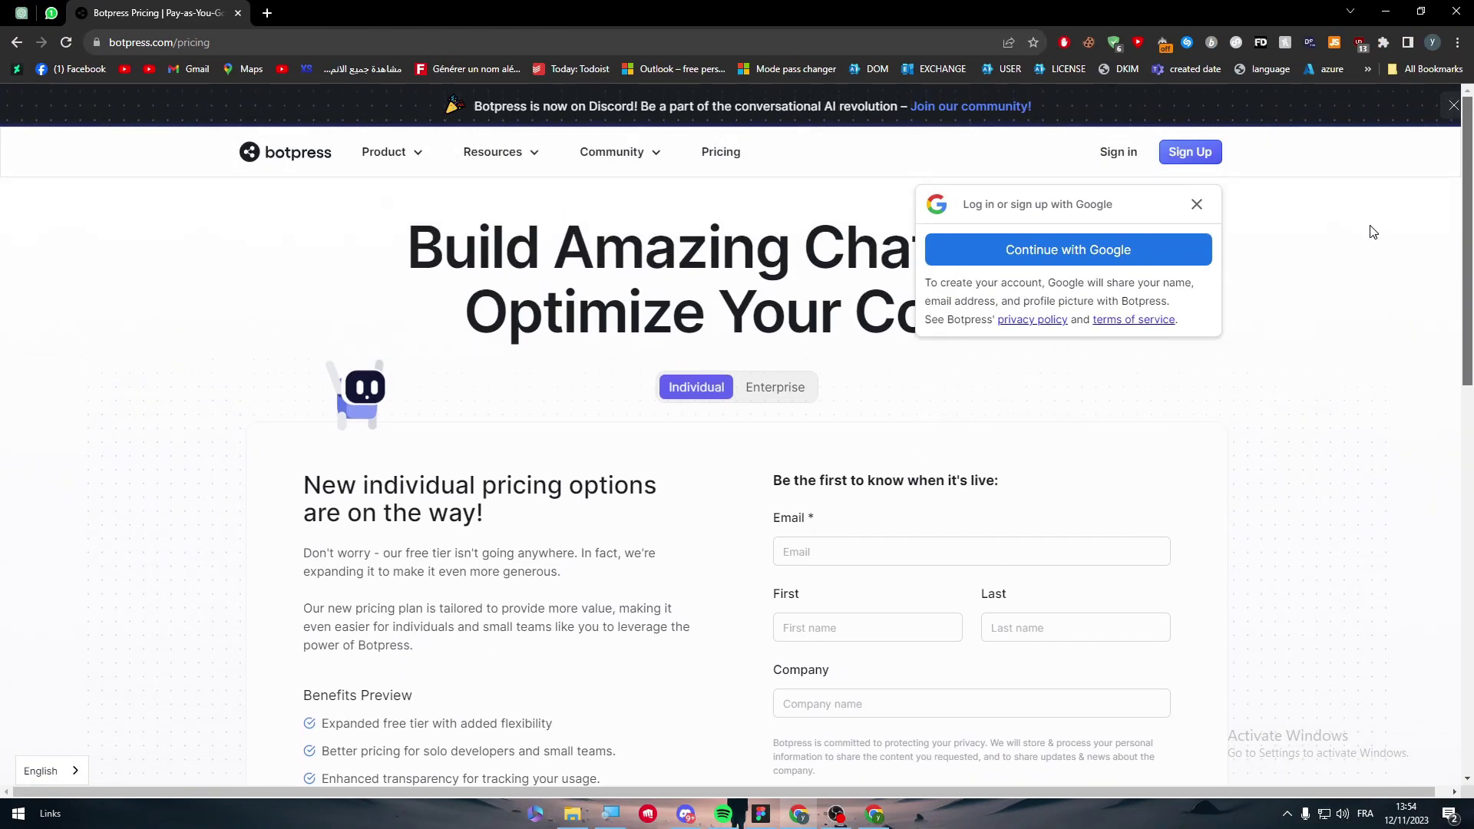
Sign in to the Botpress dashboard and switch to the Chatbot tutorial workspace.
{"action": "left_click", "coordinate": [1111, 160]}
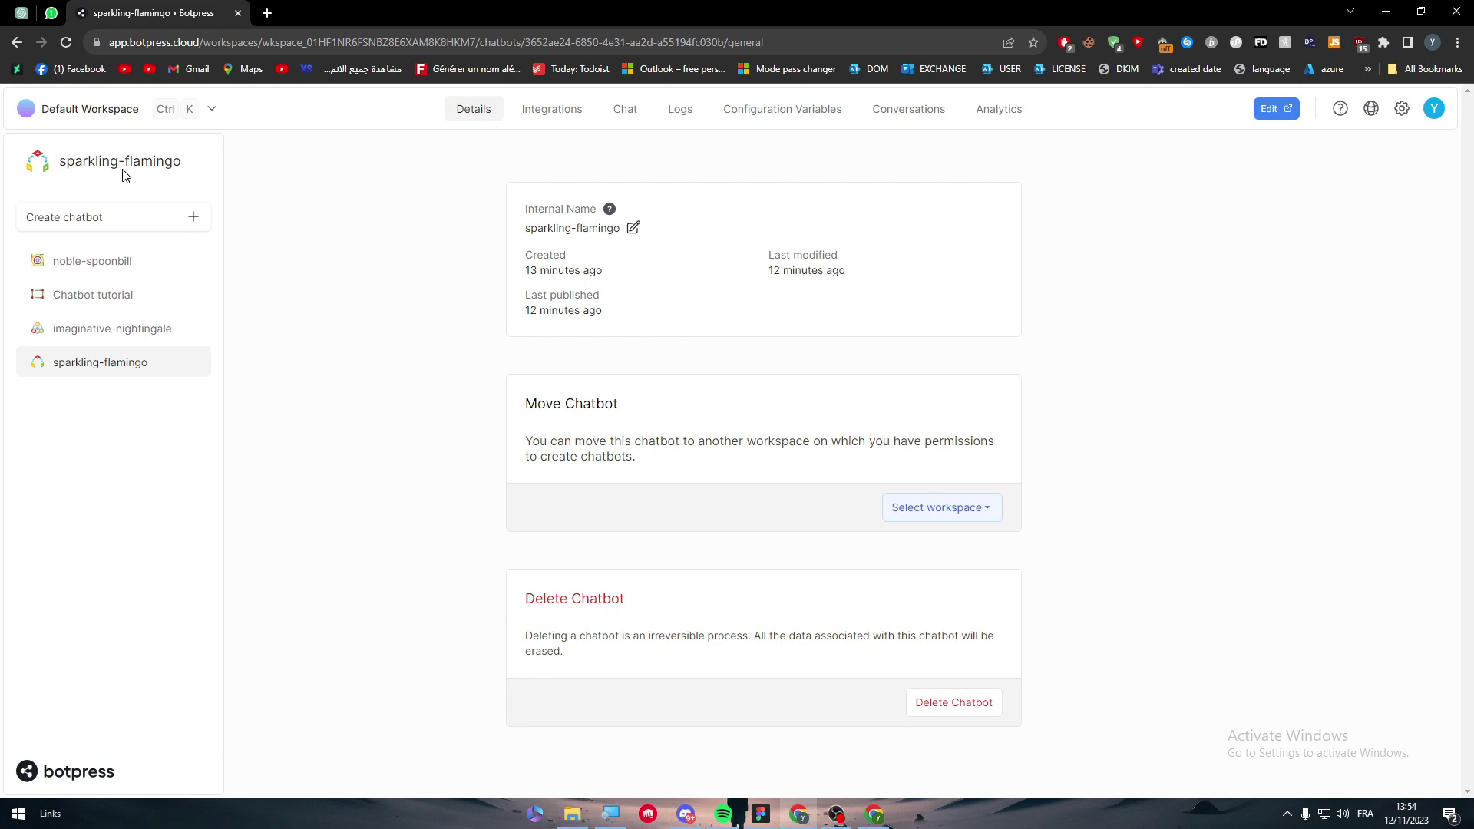
{"action": "left_click", "coordinate": [102, 122]}
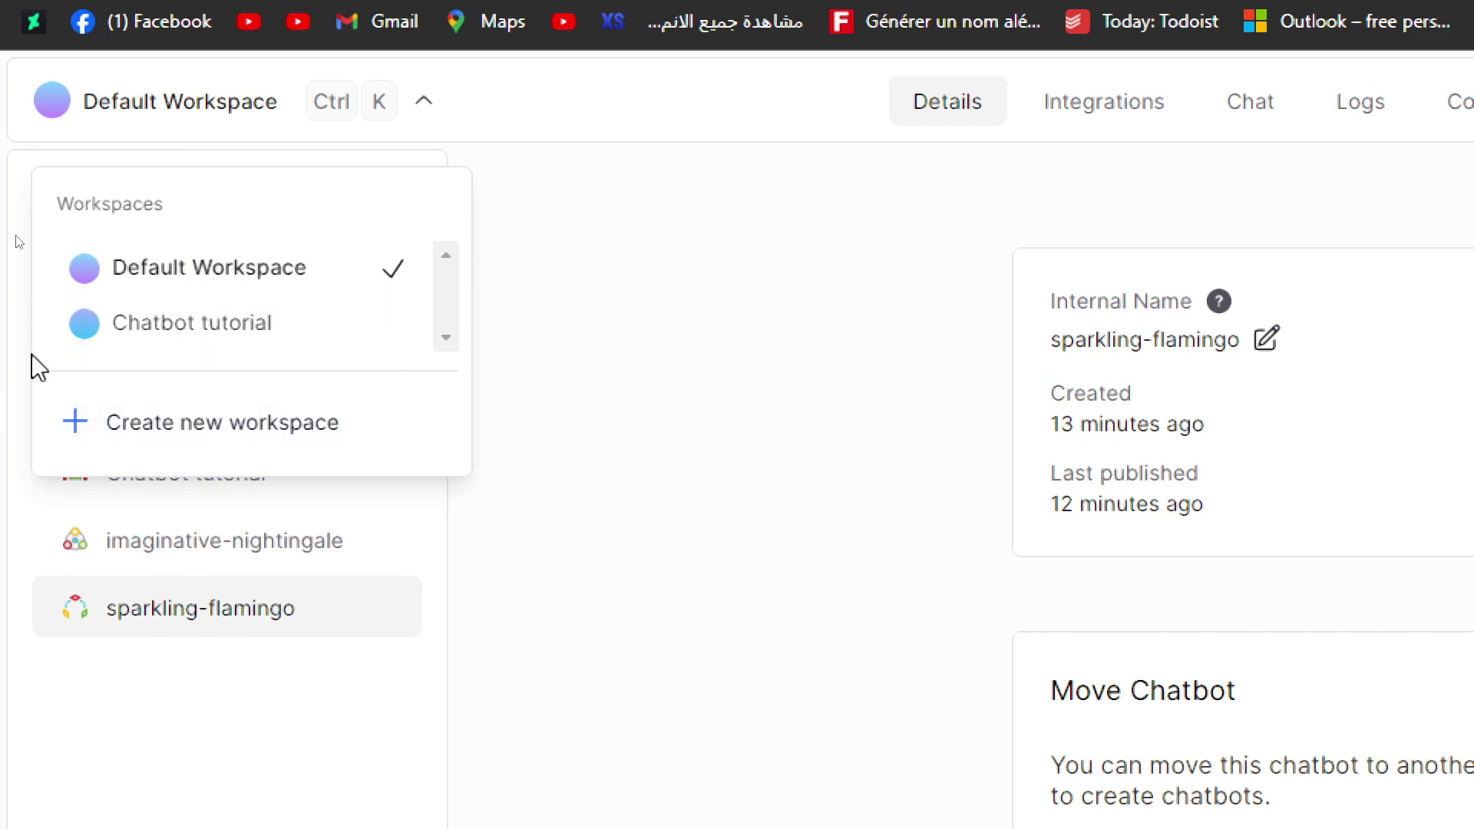
{"action": "left_click", "coordinate": [200, 321]}
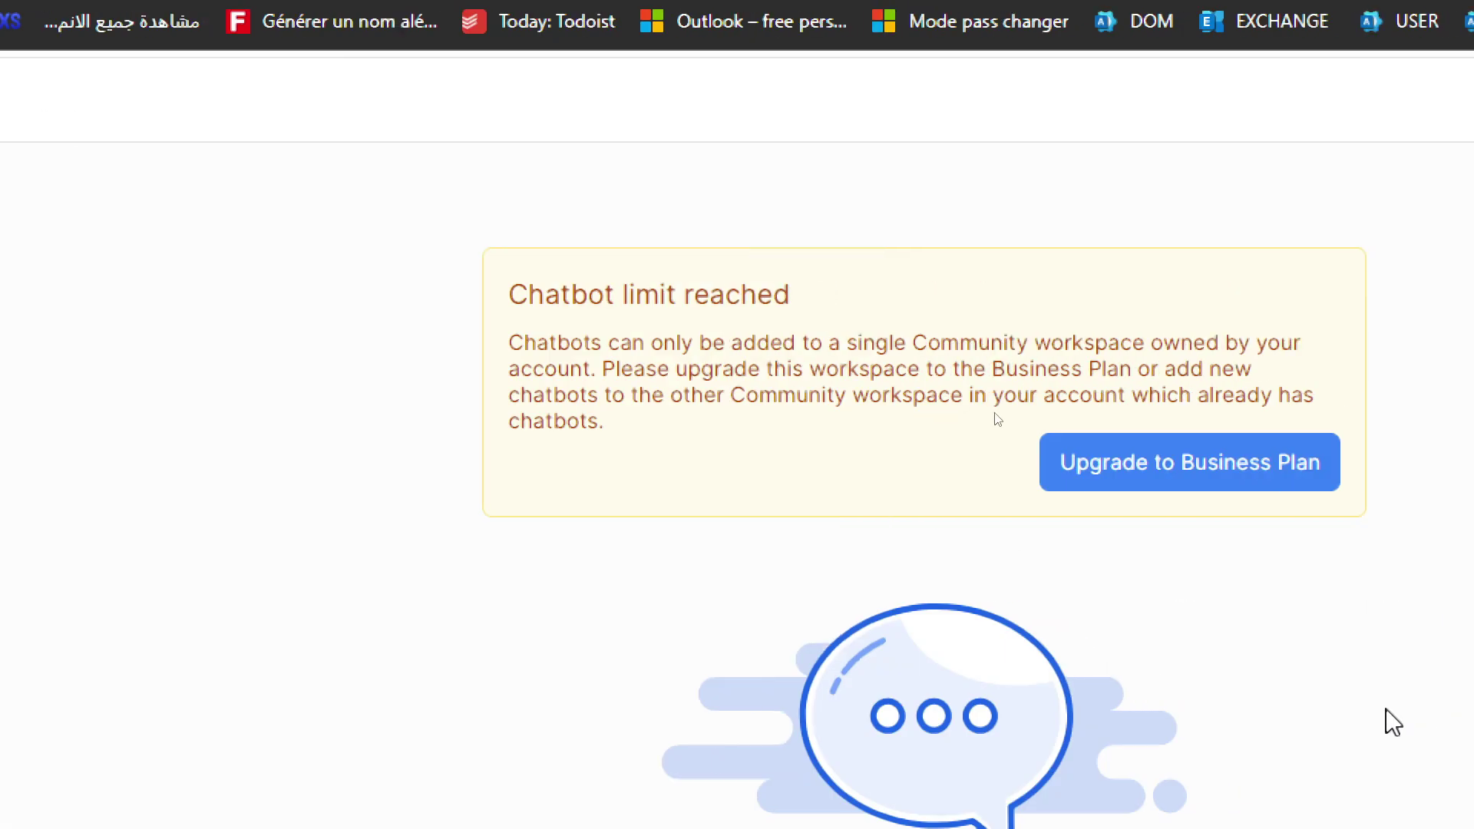
Open the Business Plan upgrade for the Chatbot tutorial workspace and save a monthly message budget of 540 $.
{"action": "left_click", "coordinate": [422, 60]}
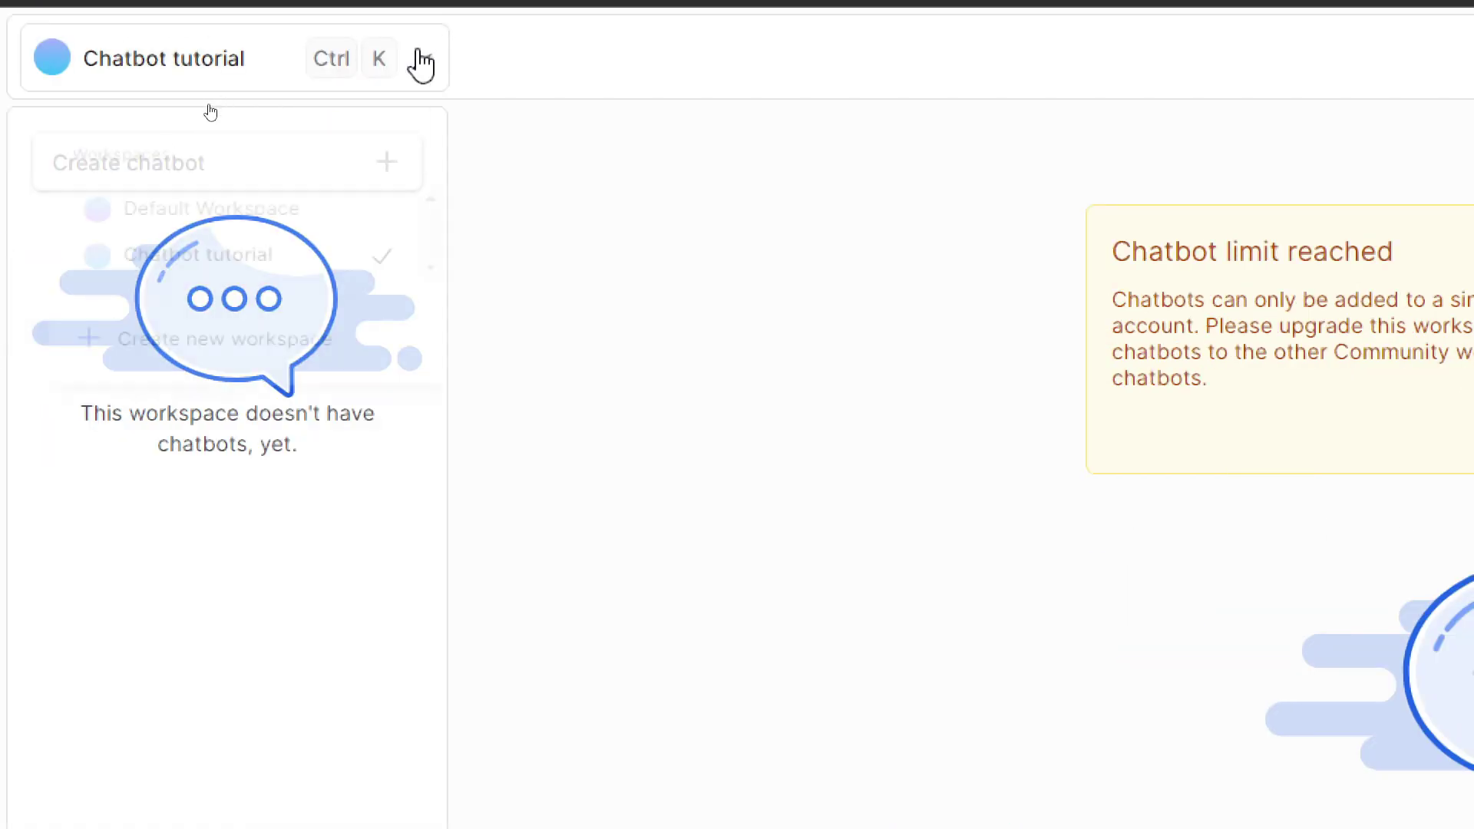
{"action": "left_click", "coordinate": [749, 430]}
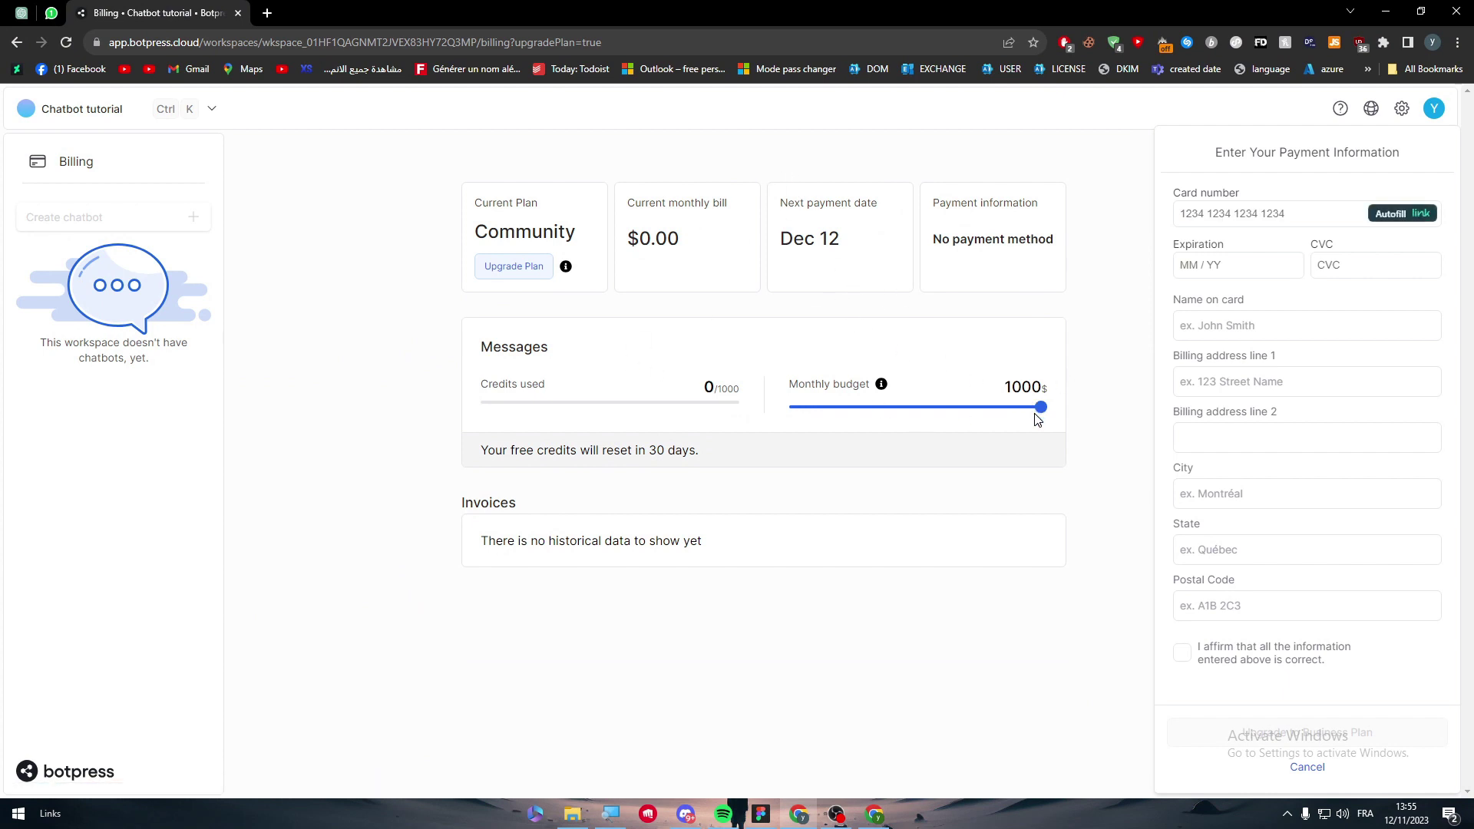
{"action": "left_click_drag", "start_coordinate": [1036, 419], "coordinate": [704, 456]}
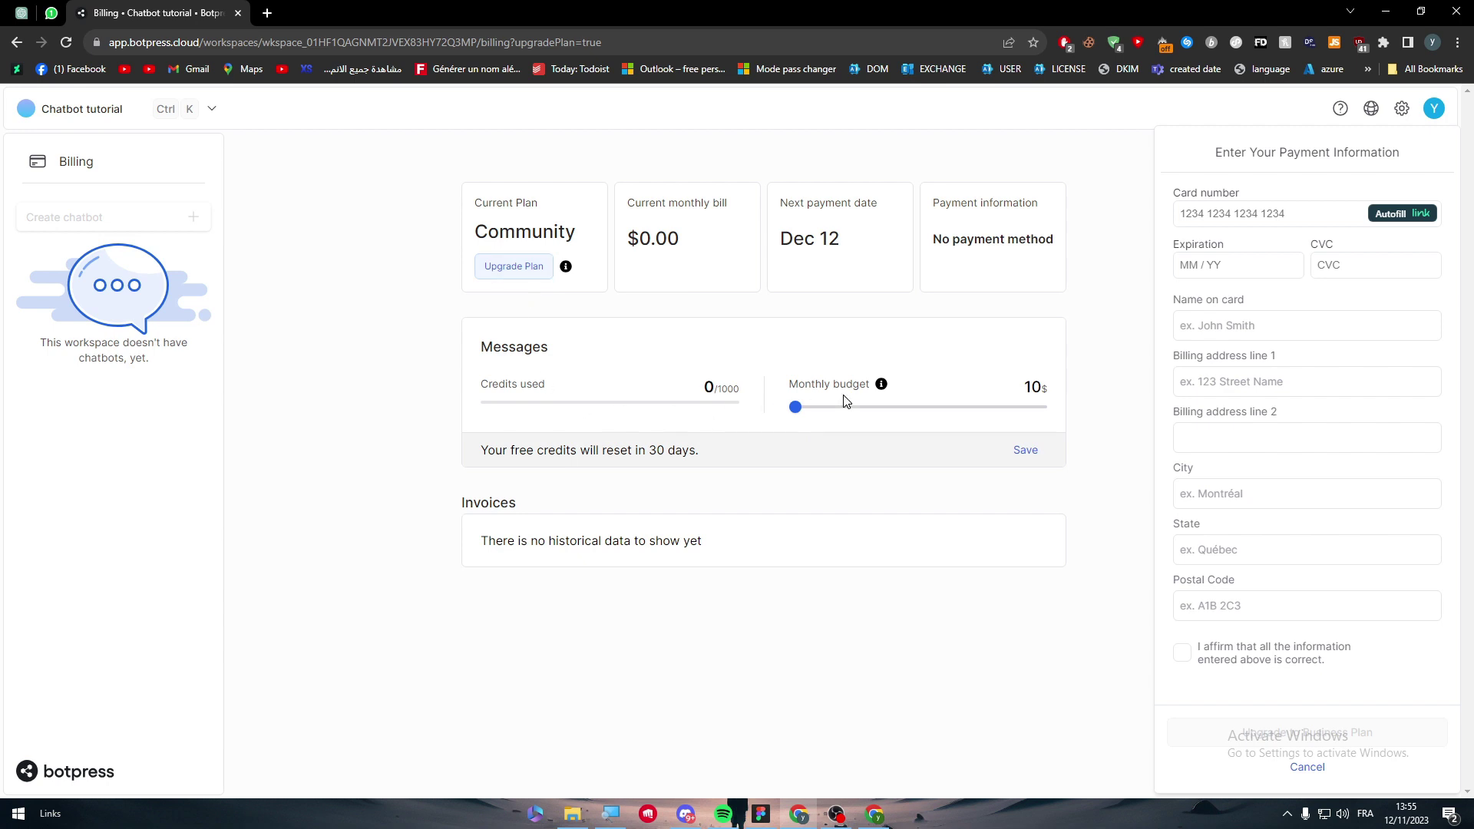
{"action": "left_click_drag", "start_coordinate": [808, 415], "coordinate": [1132, 435]}
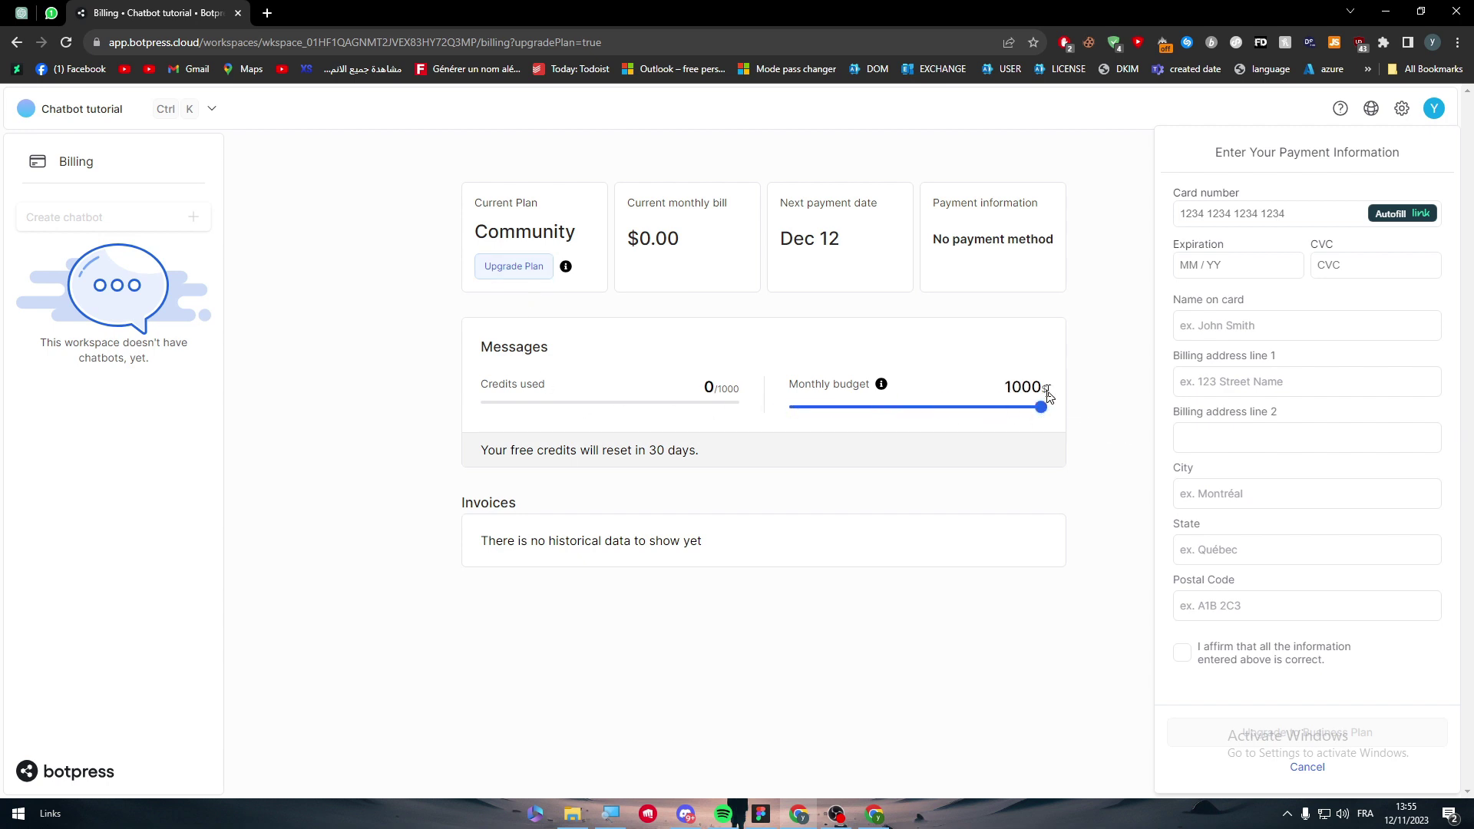
{"action": "left_click_drag", "start_coordinate": [1048, 396], "coordinate": [930, 422]}
{"action": "left_click", "coordinate": [1026, 450]}
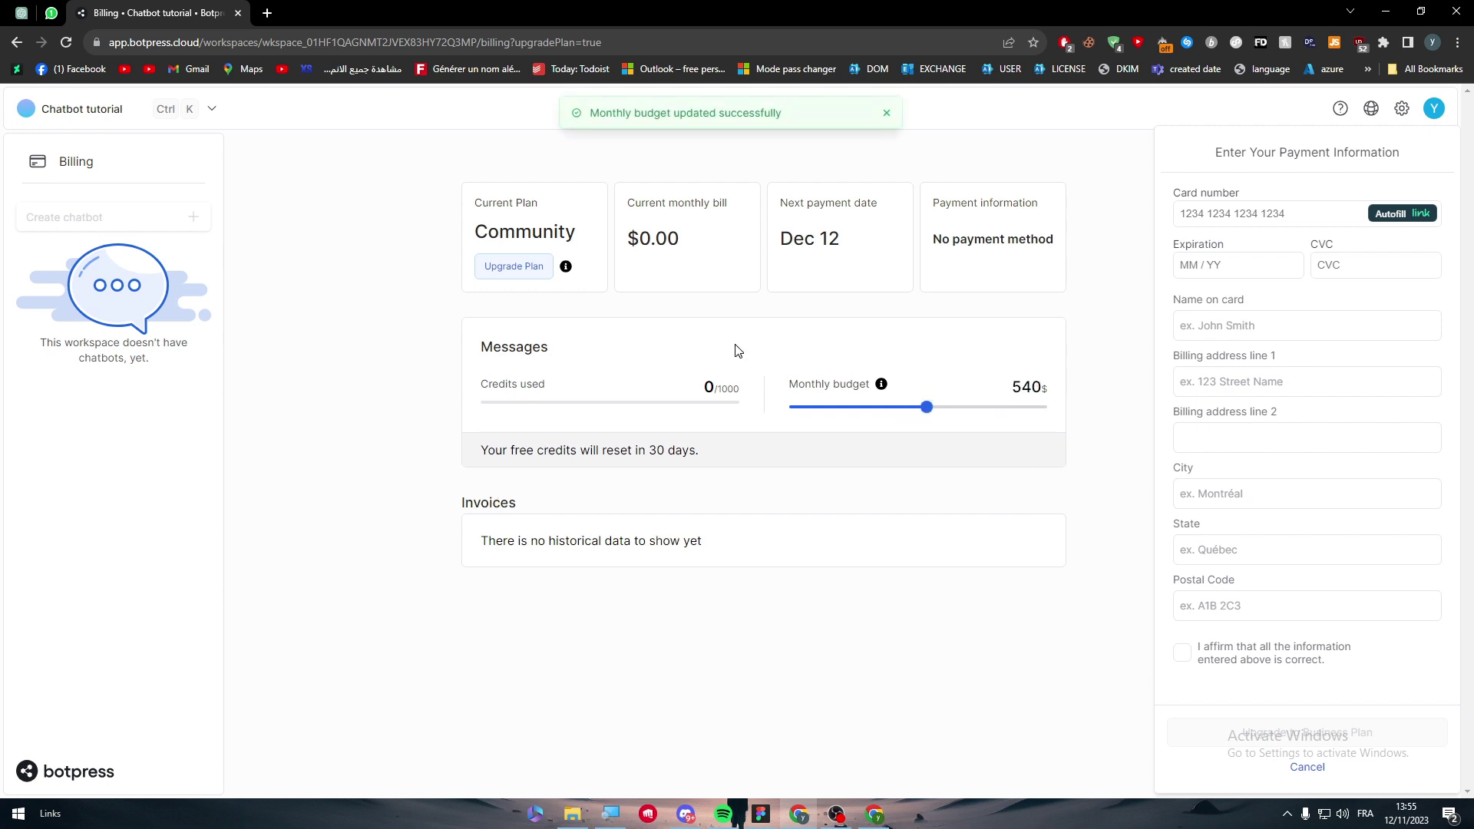
Switch from the Chatbot tutorial workspace back to the Default Workspace.
{"action": "left_click", "coordinate": [61, 123]}
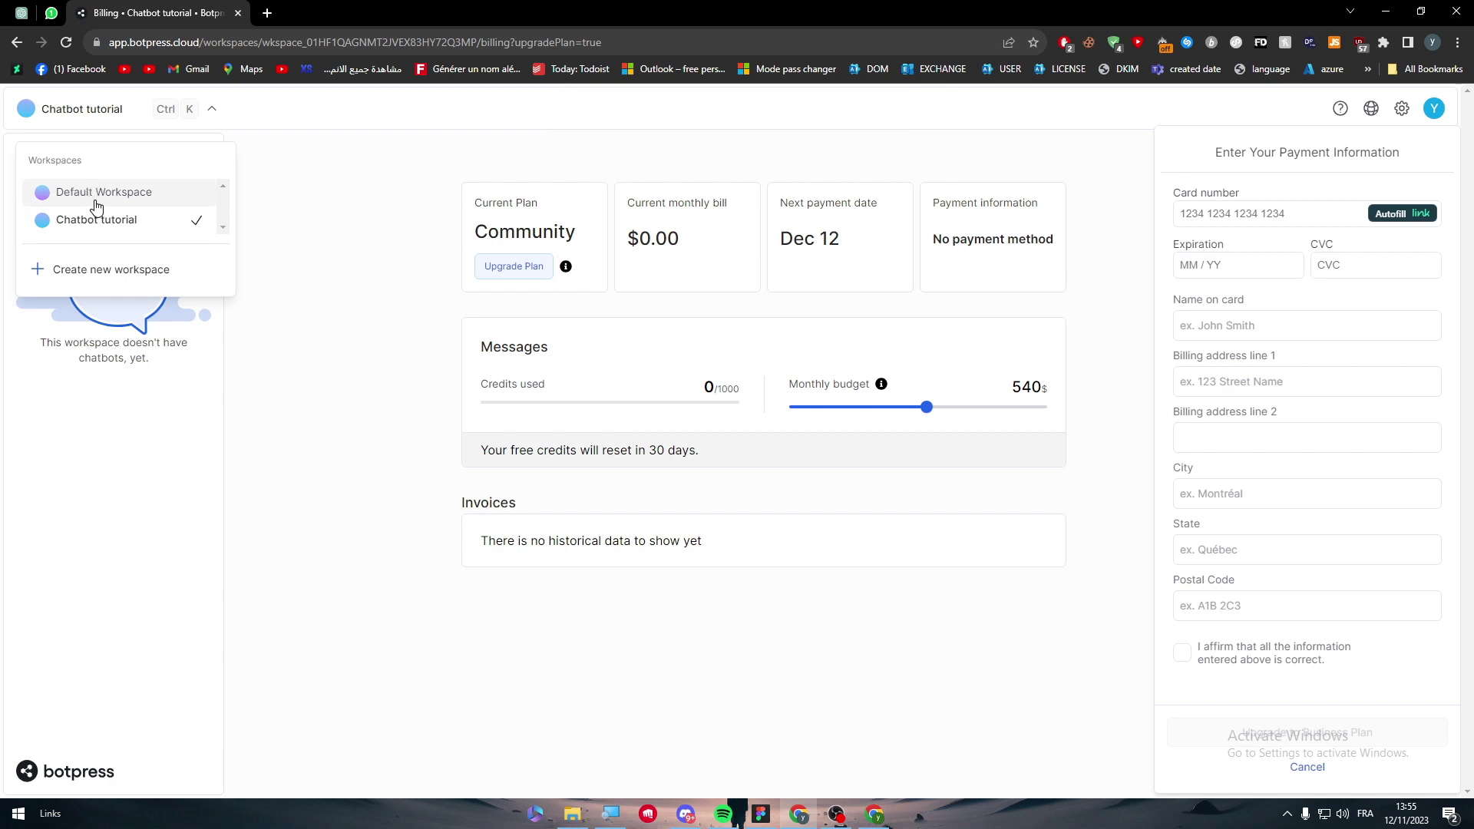
{"action": "left_click", "coordinate": [92, 202]}
{"action": "left_click", "coordinate": [85, 112]}
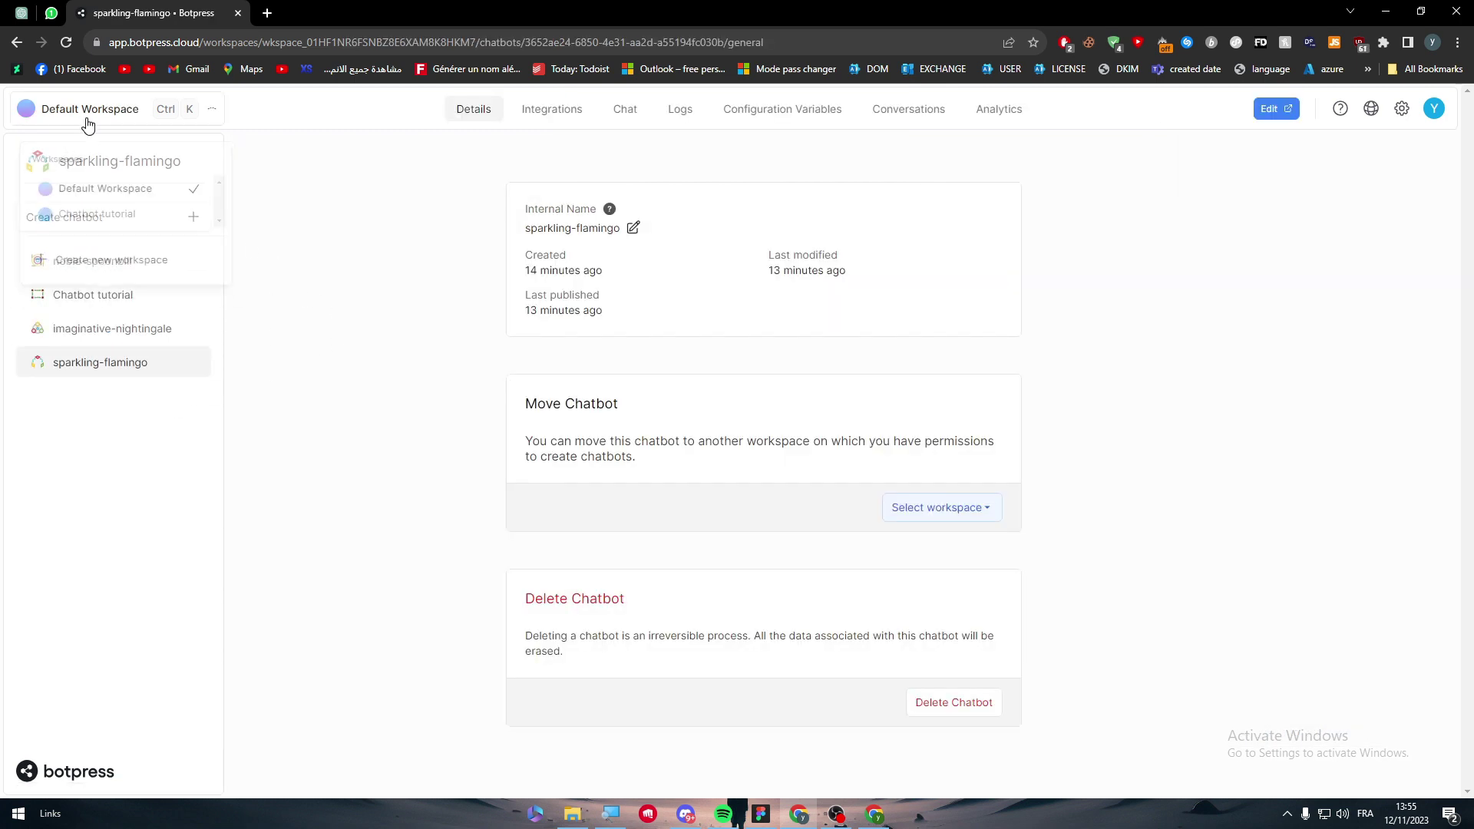
{"action": "left_click", "coordinate": [96, 212]}
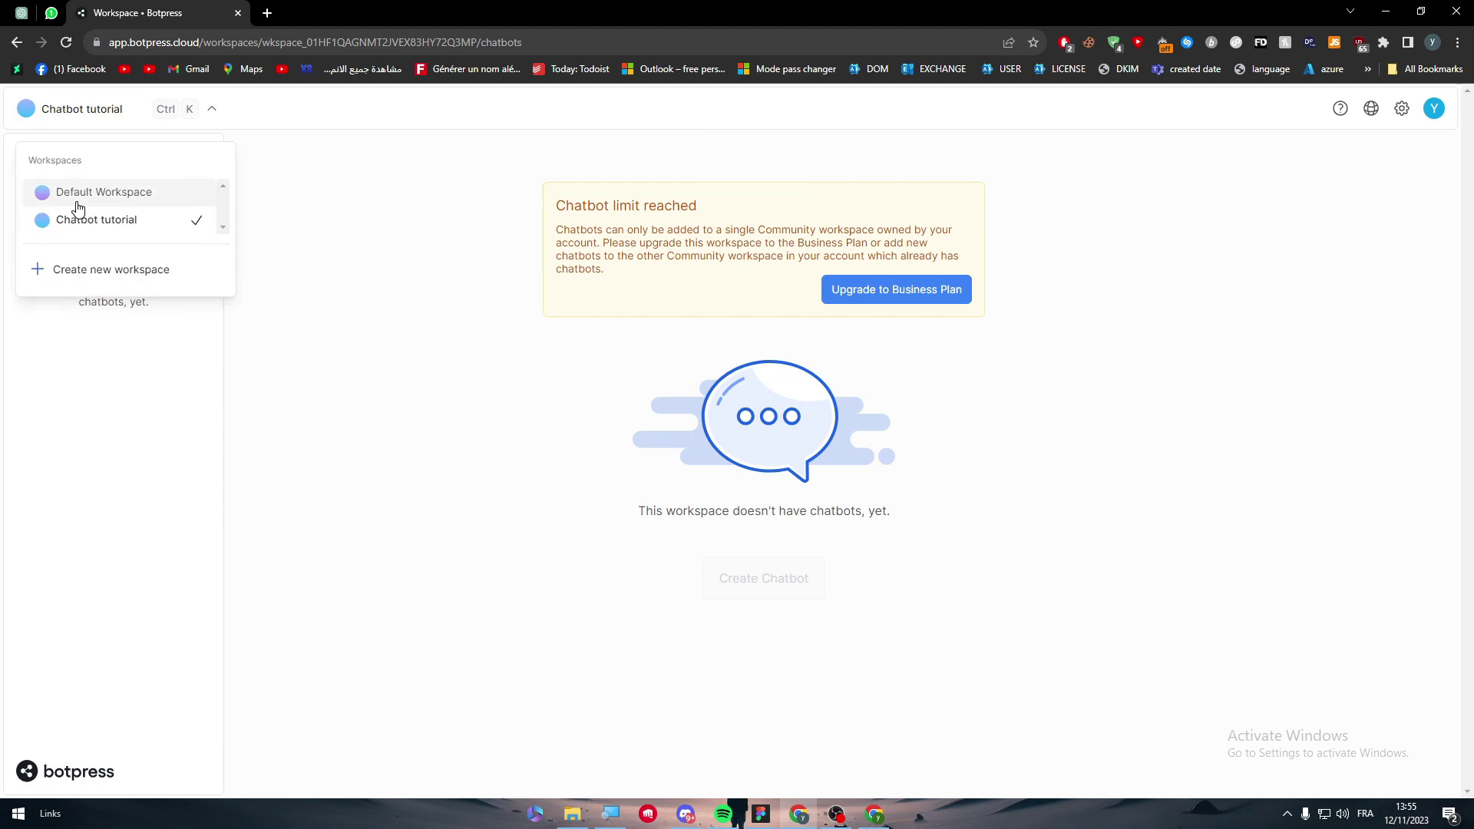
{"action": "left_click", "coordinate": [73, 198]}
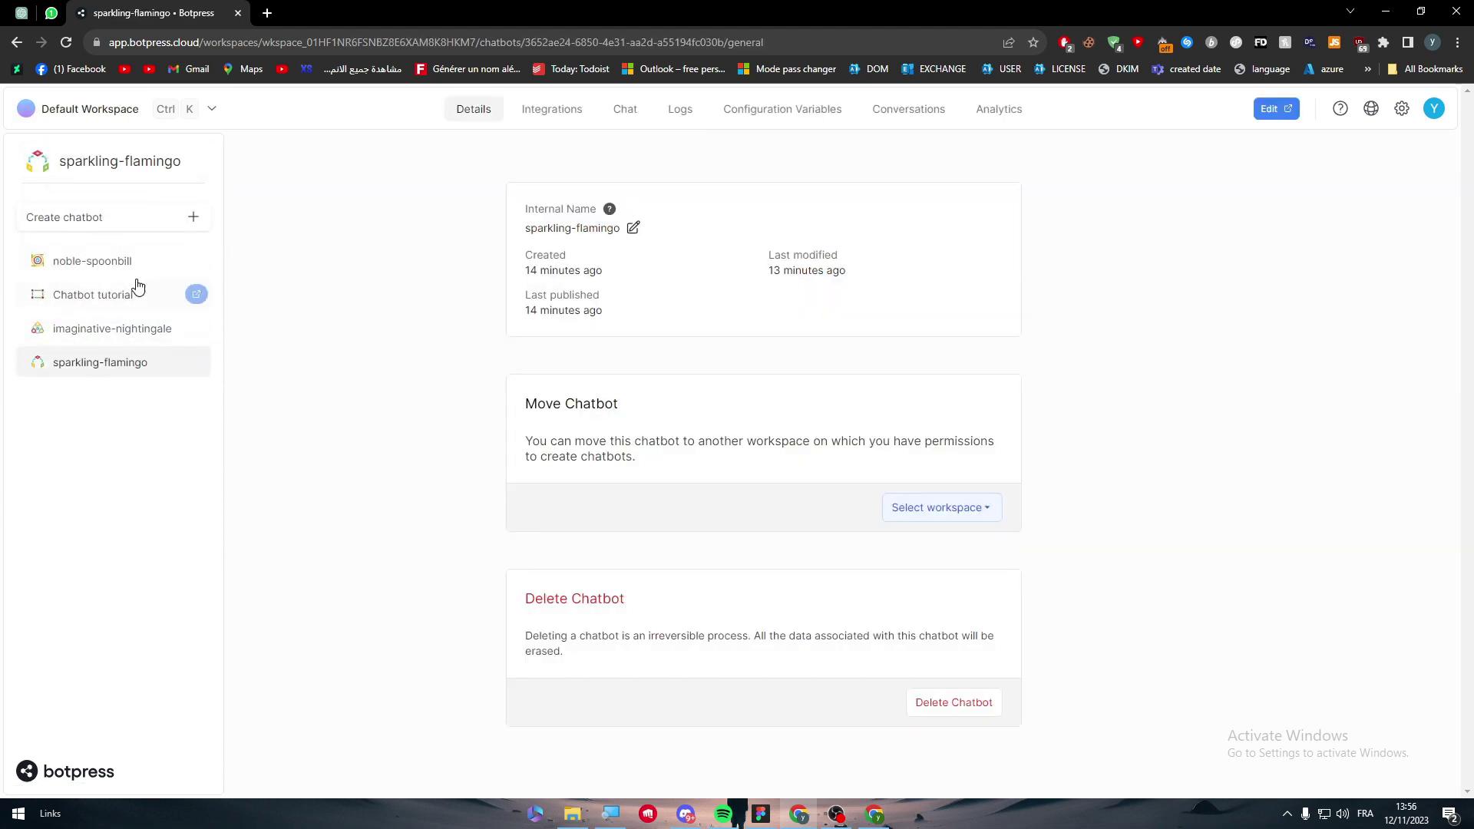
Create a new chatbot in the Default Workspace and stay on its details page instead of opening the Studio.
{"action": "left_click", "coordinate": [121, 217]}
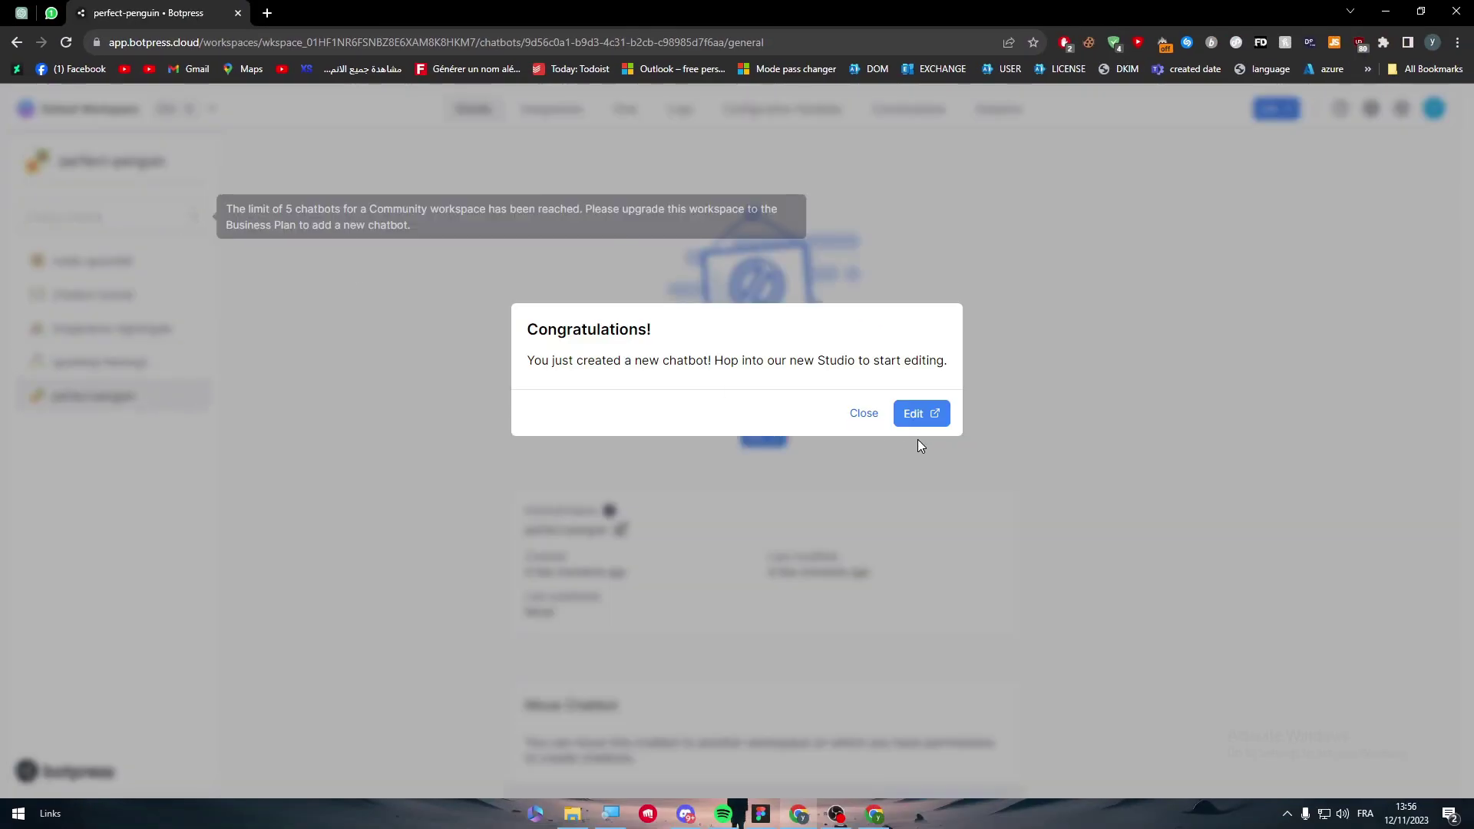
{"action": "left_click", "coordinate": [865, 415]}
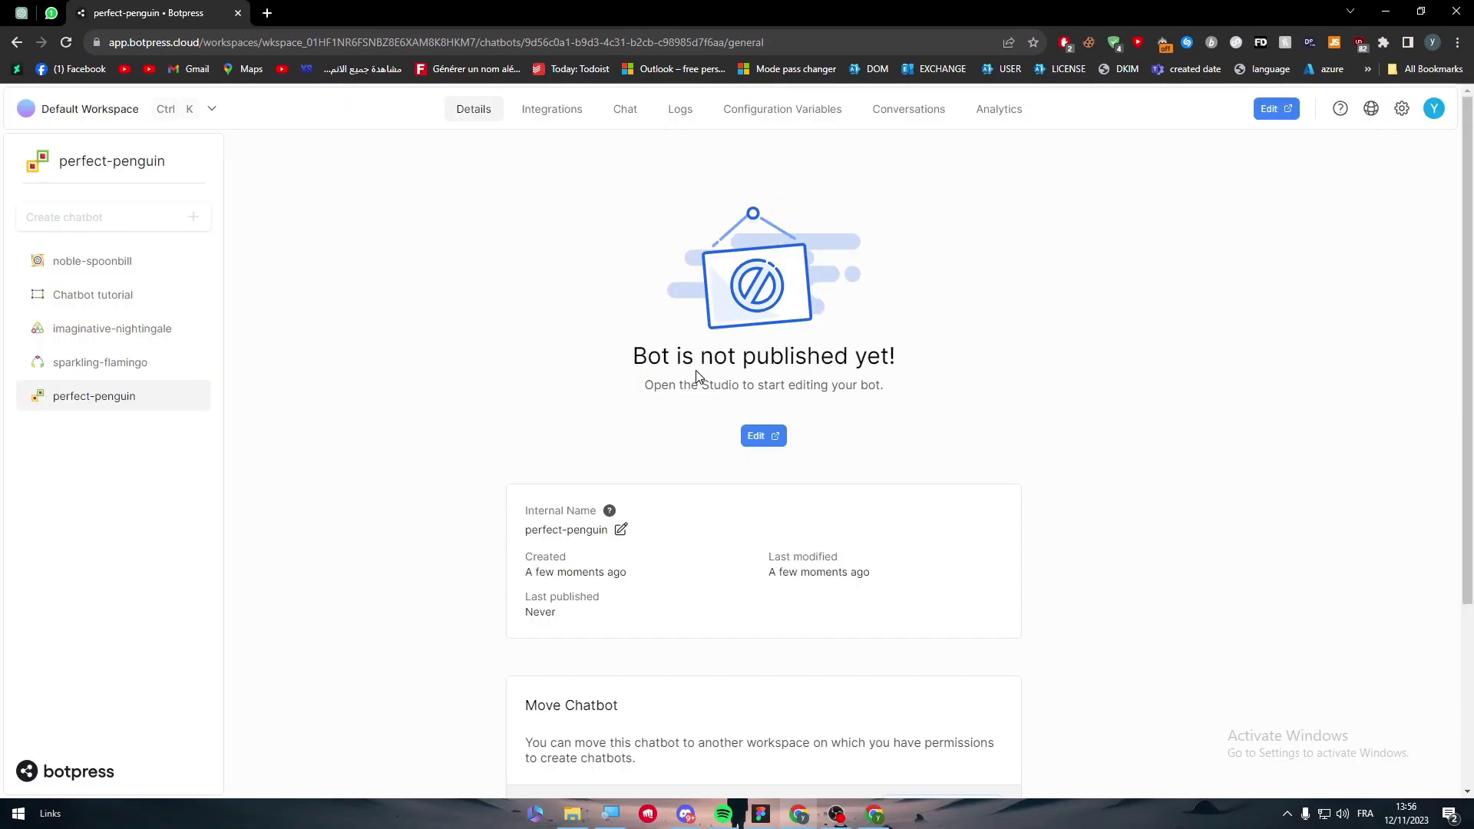
{"action": "scroll", "coordinate": [1305, 284], "scroll_direction": "down", "scroll_amount": 2}
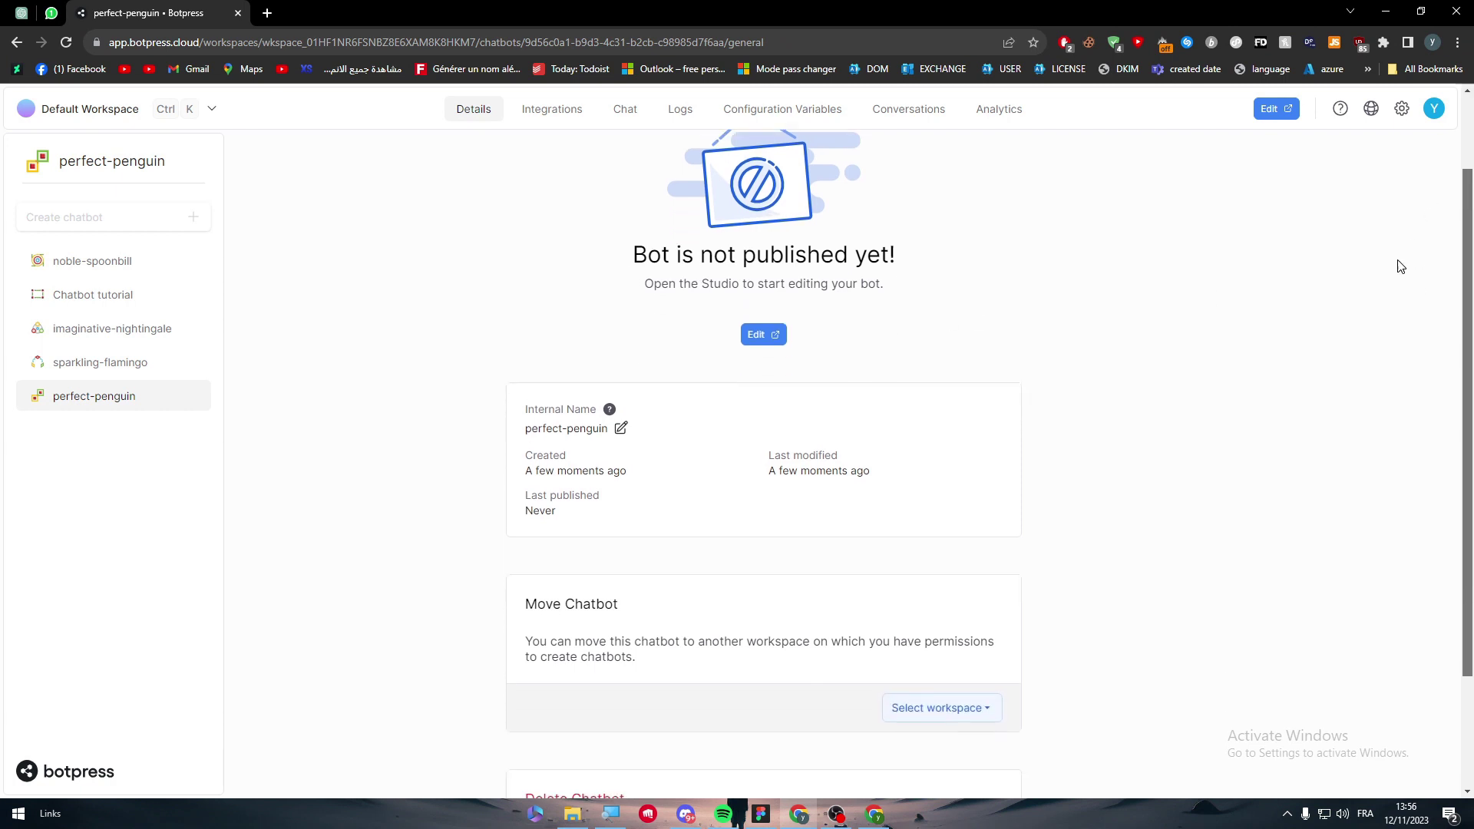
{"action": "scroll", "coordinate": [610, 227], "scroll_direction": "up", "scroll_amount": 2}
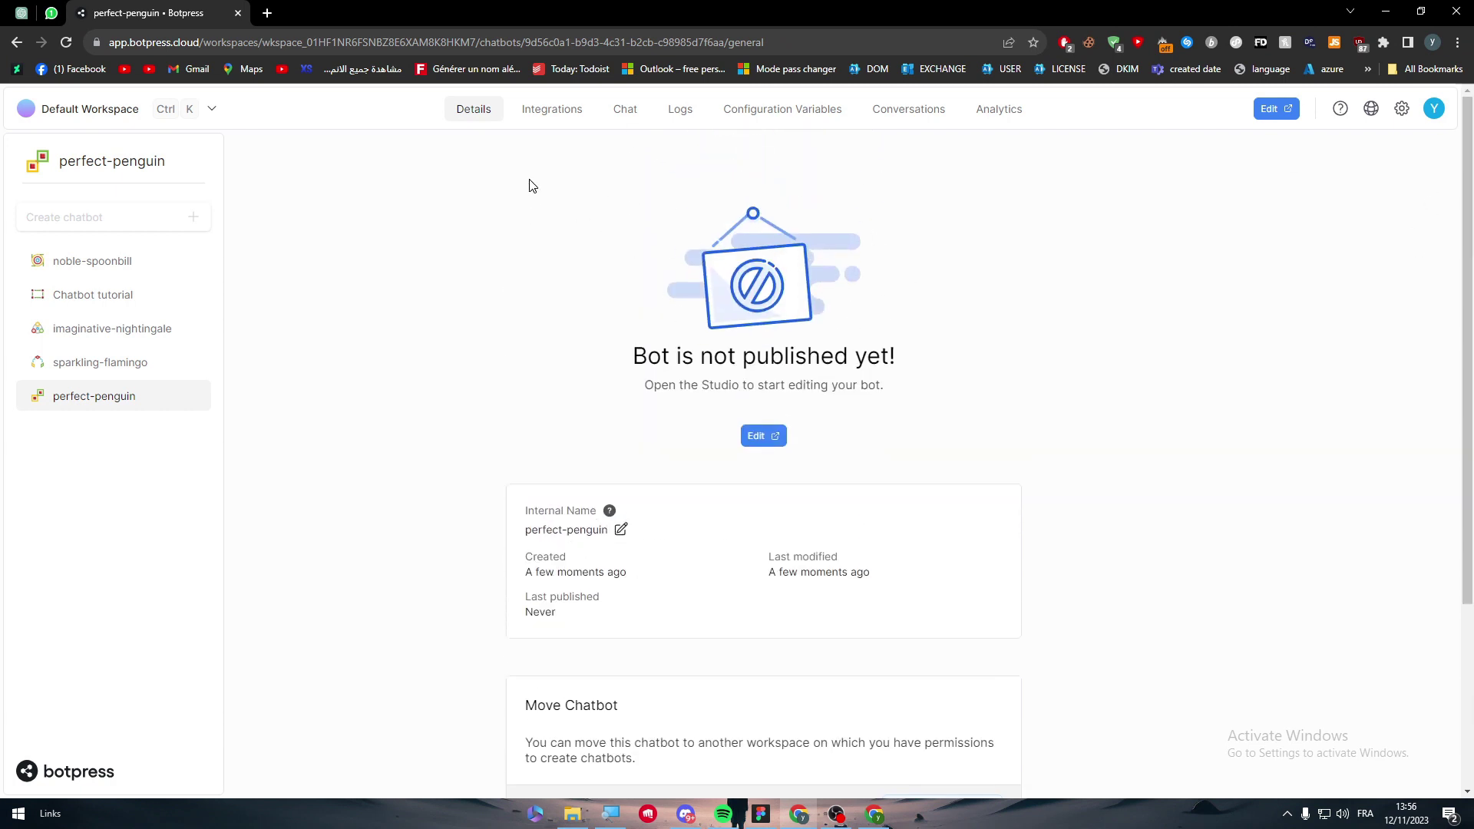
Rename the new chatbot's internal name to "Penguing Friend" and save it.
{"action": "left_click_drag", "start_coordinate": [1458, 294], "coordinate": [1458, 436]}
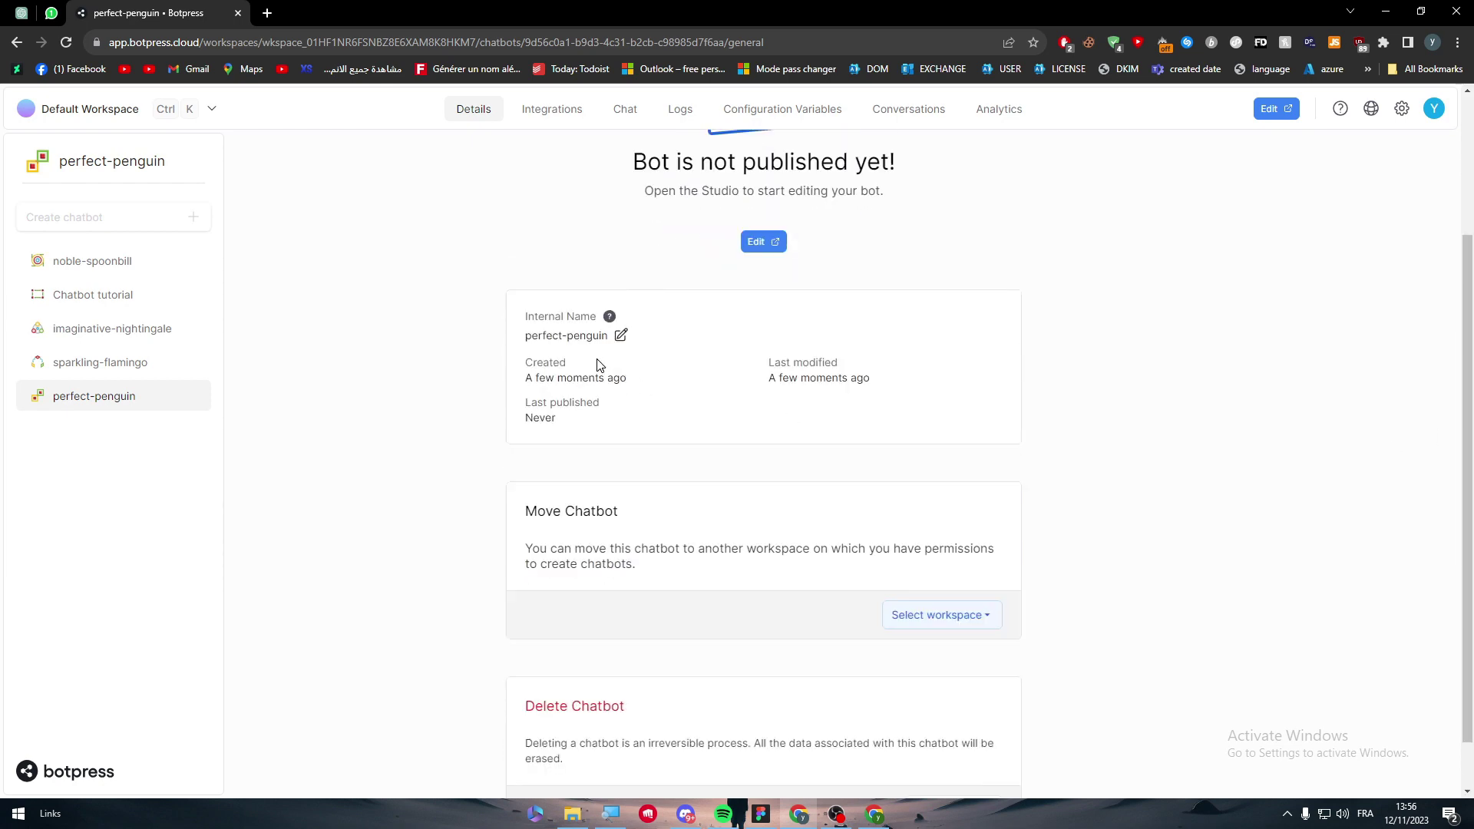
{"action": "left_click", "coordinate": [620, 336]}
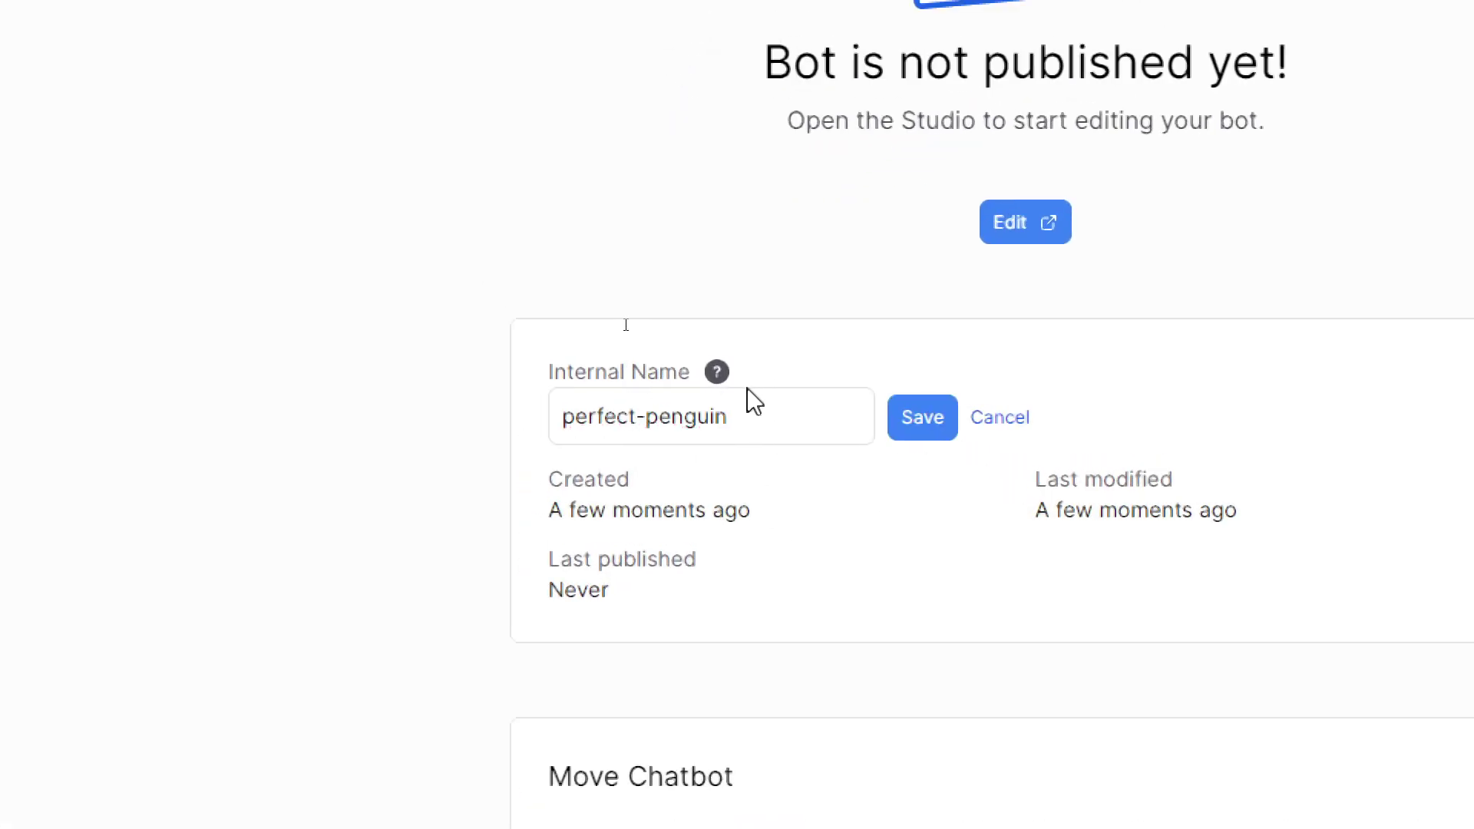
{"action": "triple_click", "coordinate": [684, 407]}
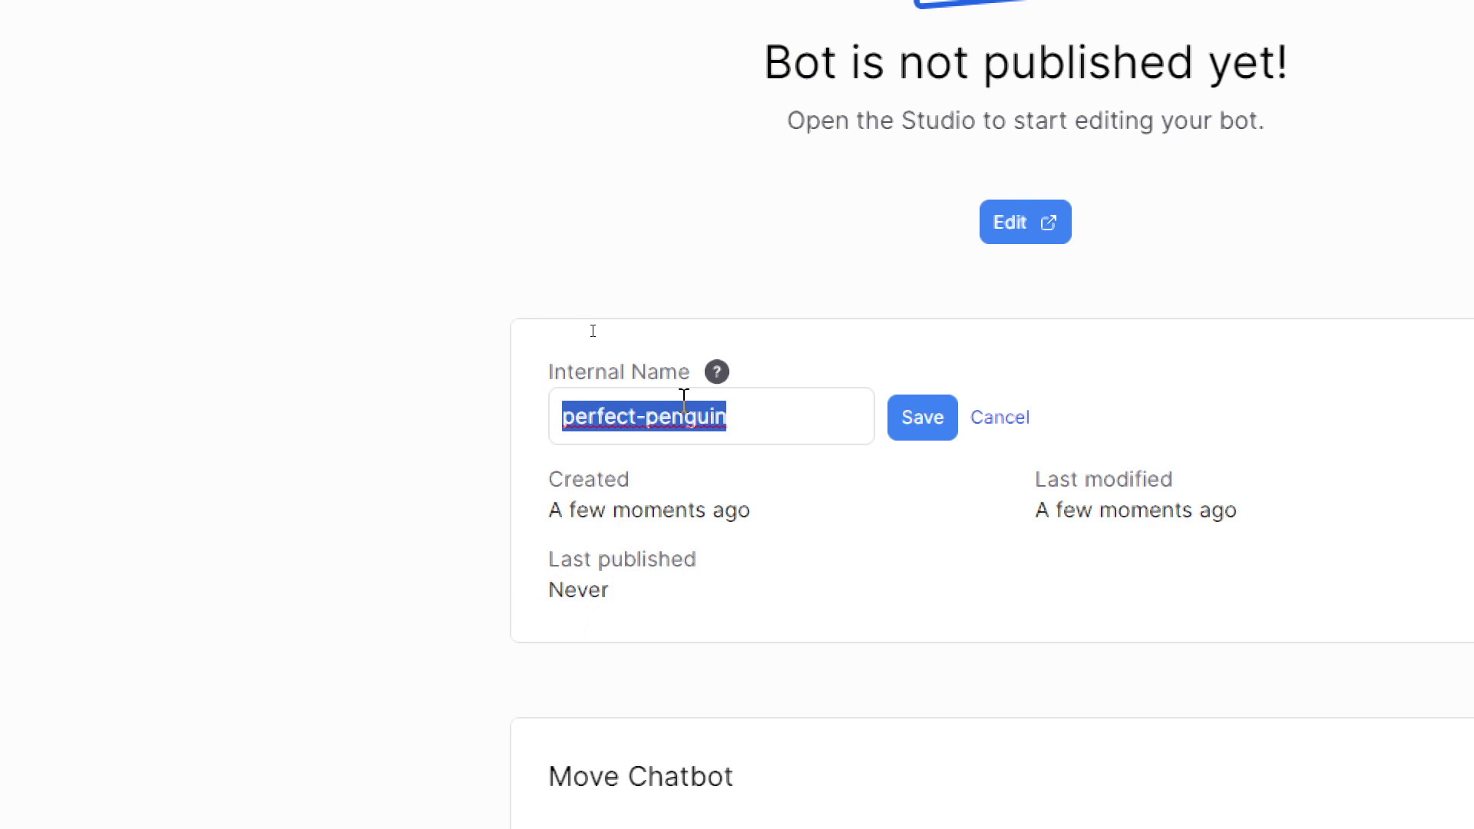
{"action": "type", "text": "Penguing "}
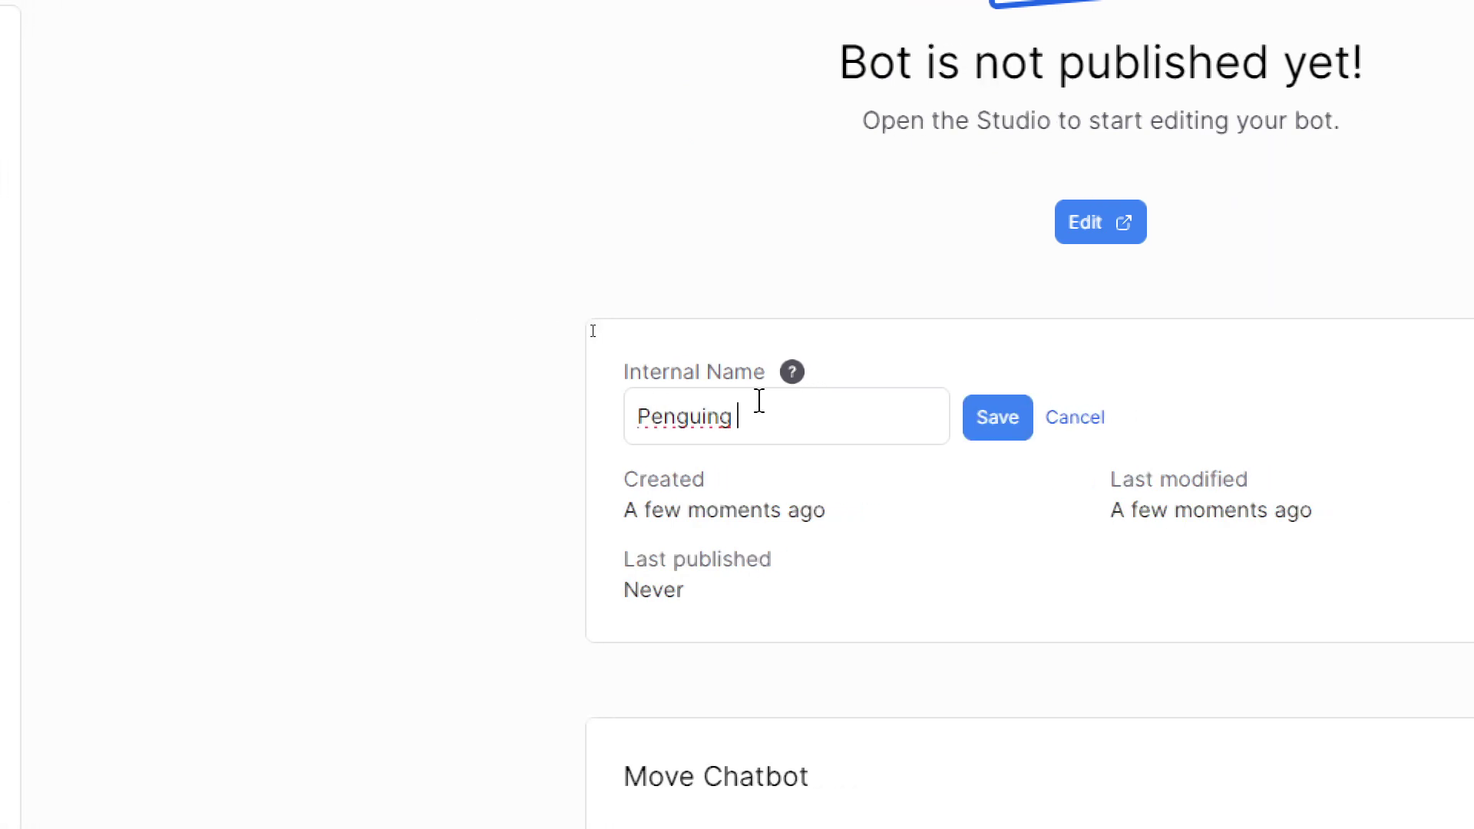
{"action": "type", "text": "Friend"}
{"action": "key", "text": "Return"}
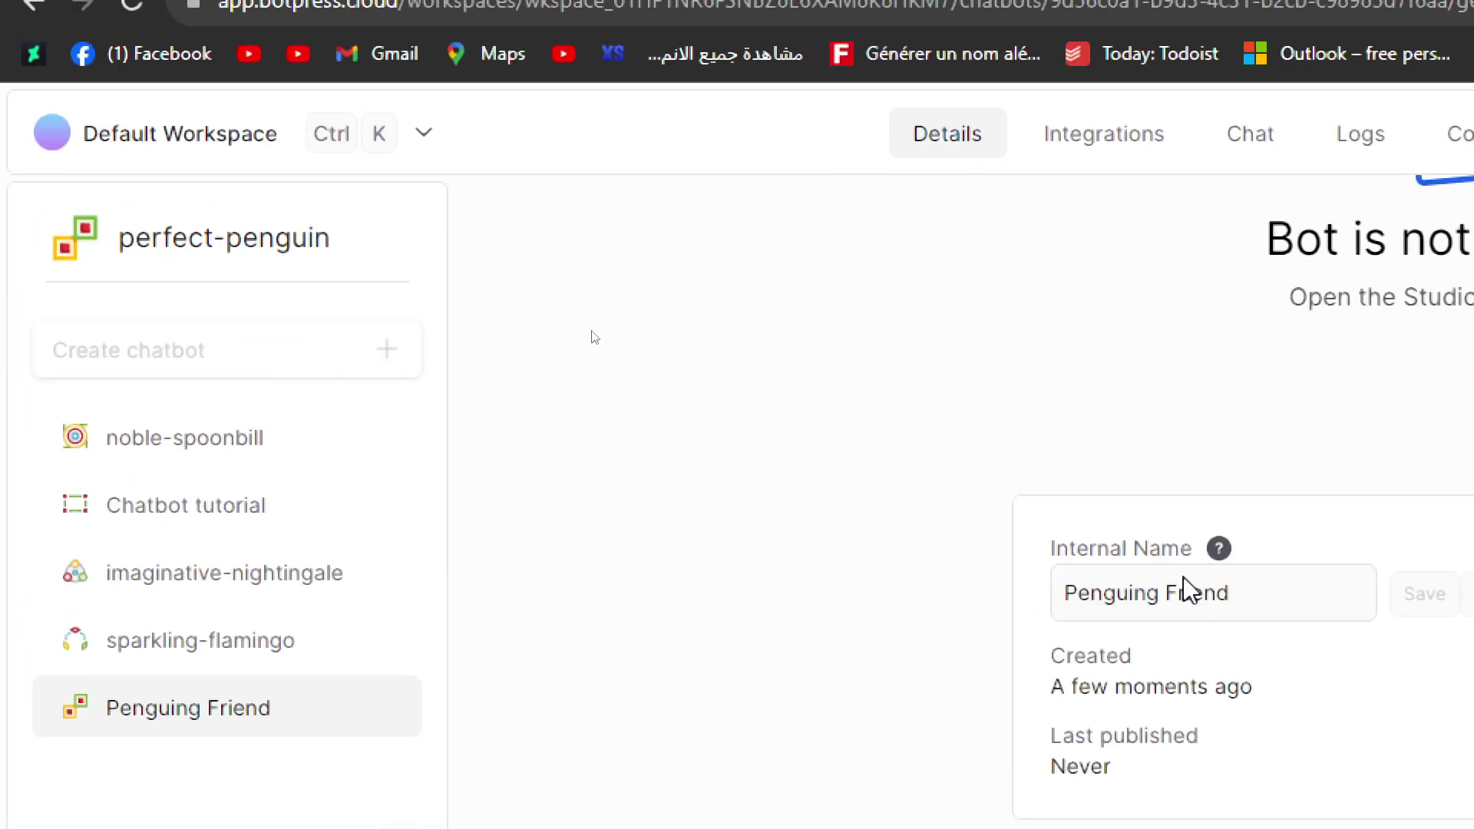
Review the chatbot's creation and modification details, its move-to-workspace option and the Delete Chatbot section.
{"action": "triple_click", "coordinate": [658, 622]}
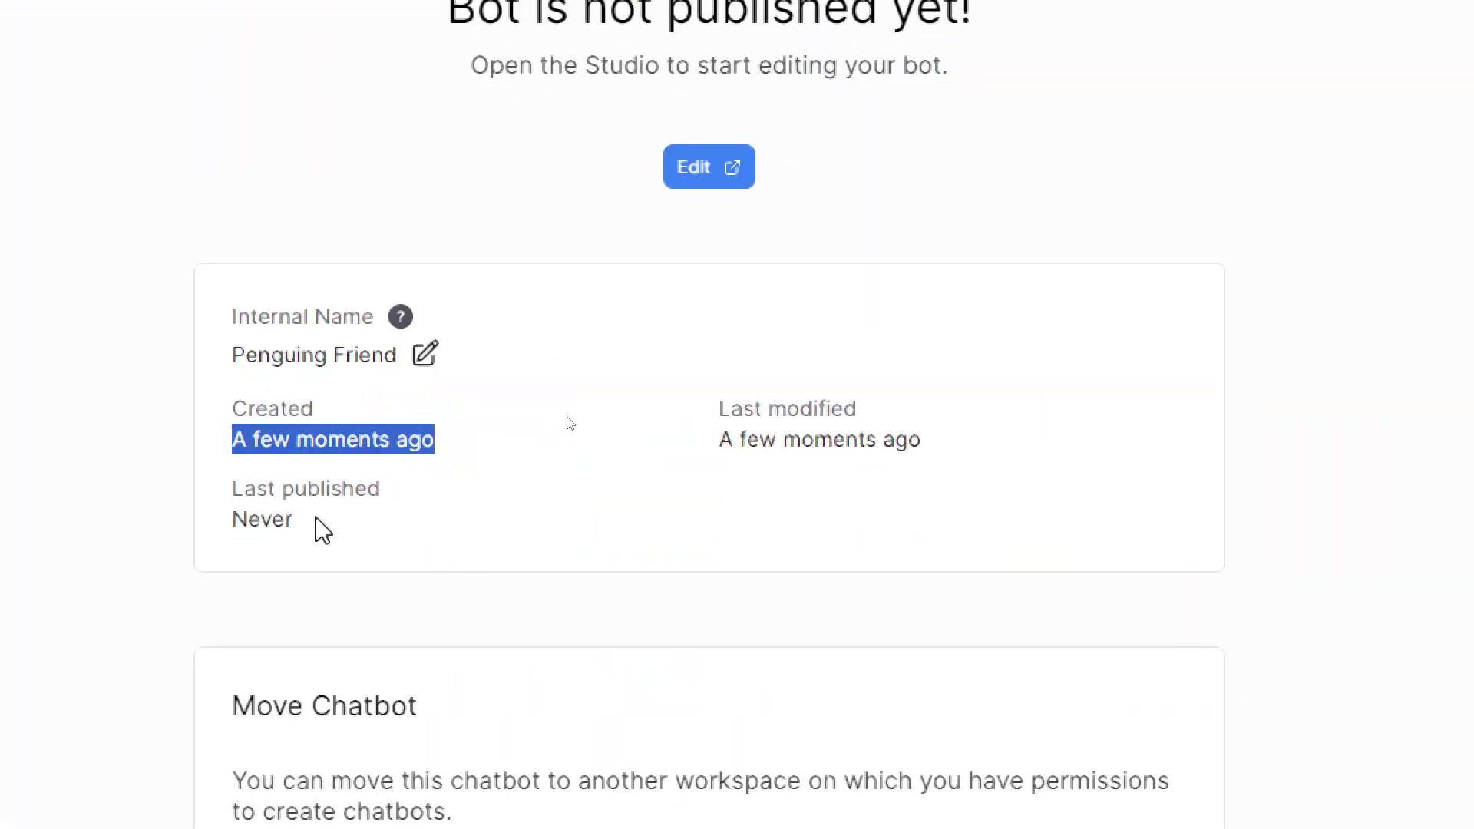
{"action": "left_click", "coordinate": [737, 494]}
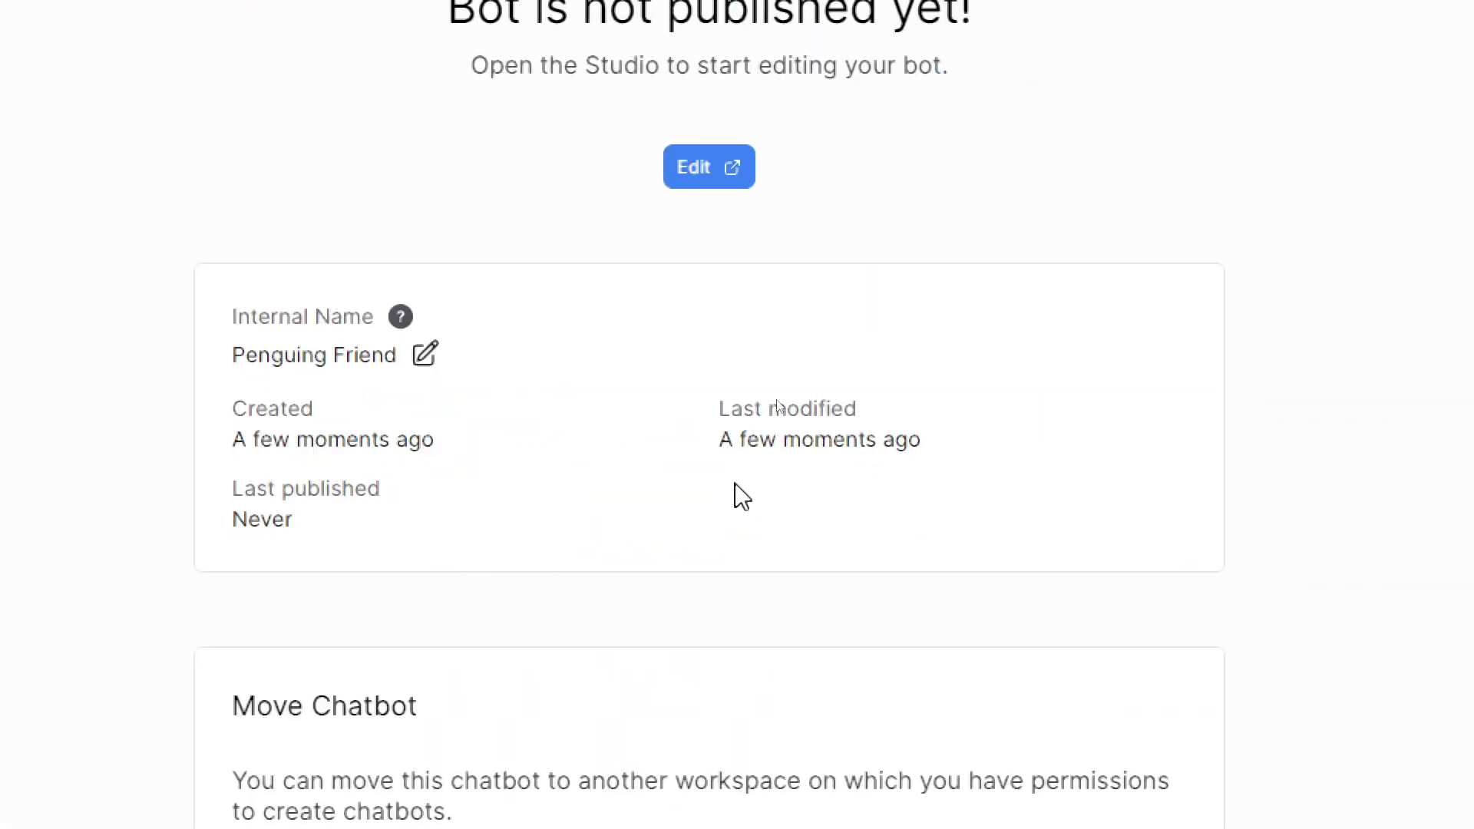
{"action": "left_click_drag", "start_coordinate": [718, 408], "coordinate": [850, 407]}
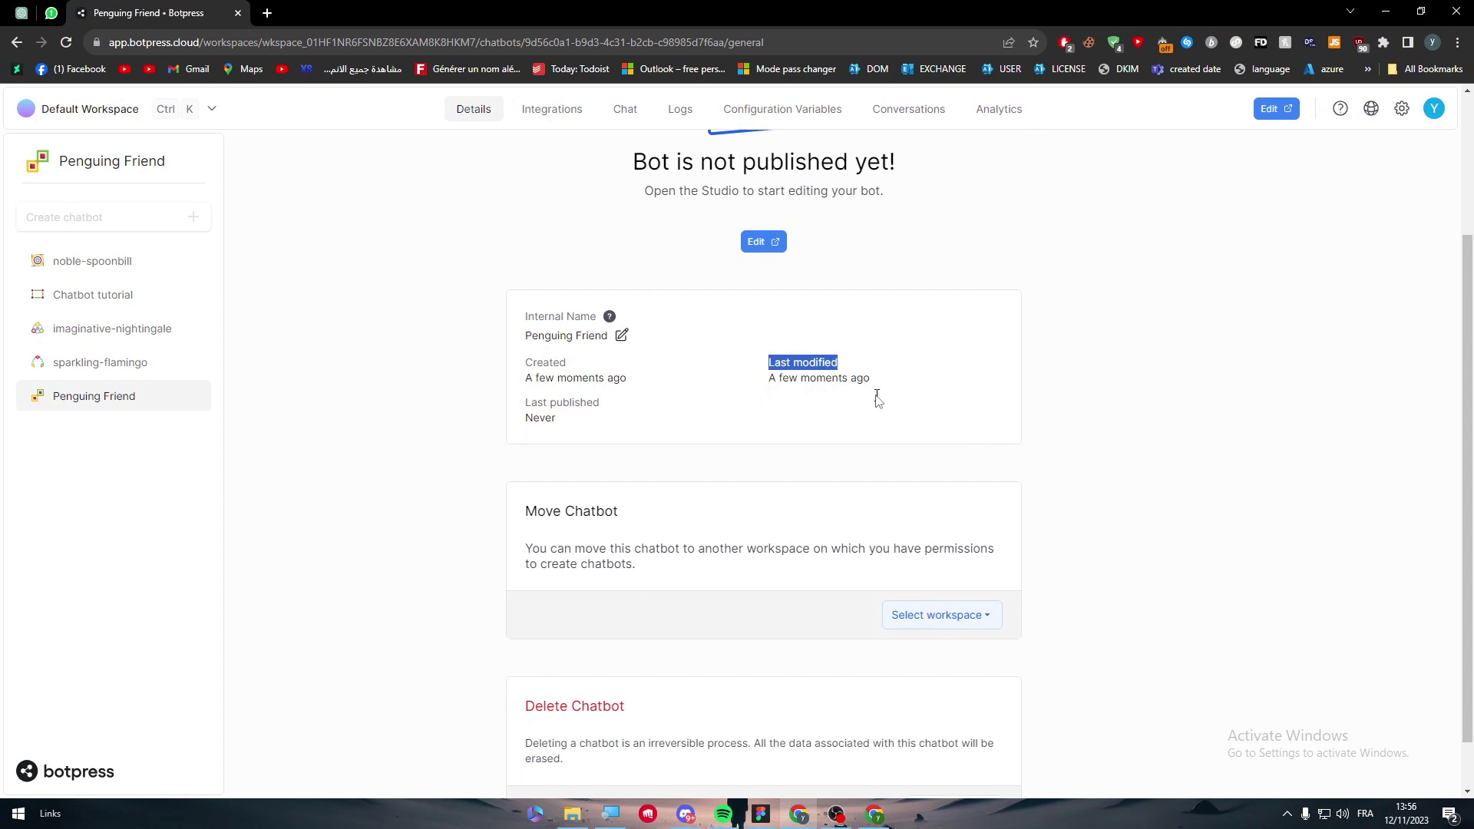
{"action": "left_click", "coordinate": [993, 619]}
{"action": "left_click", "coordinate": [901, 661]}
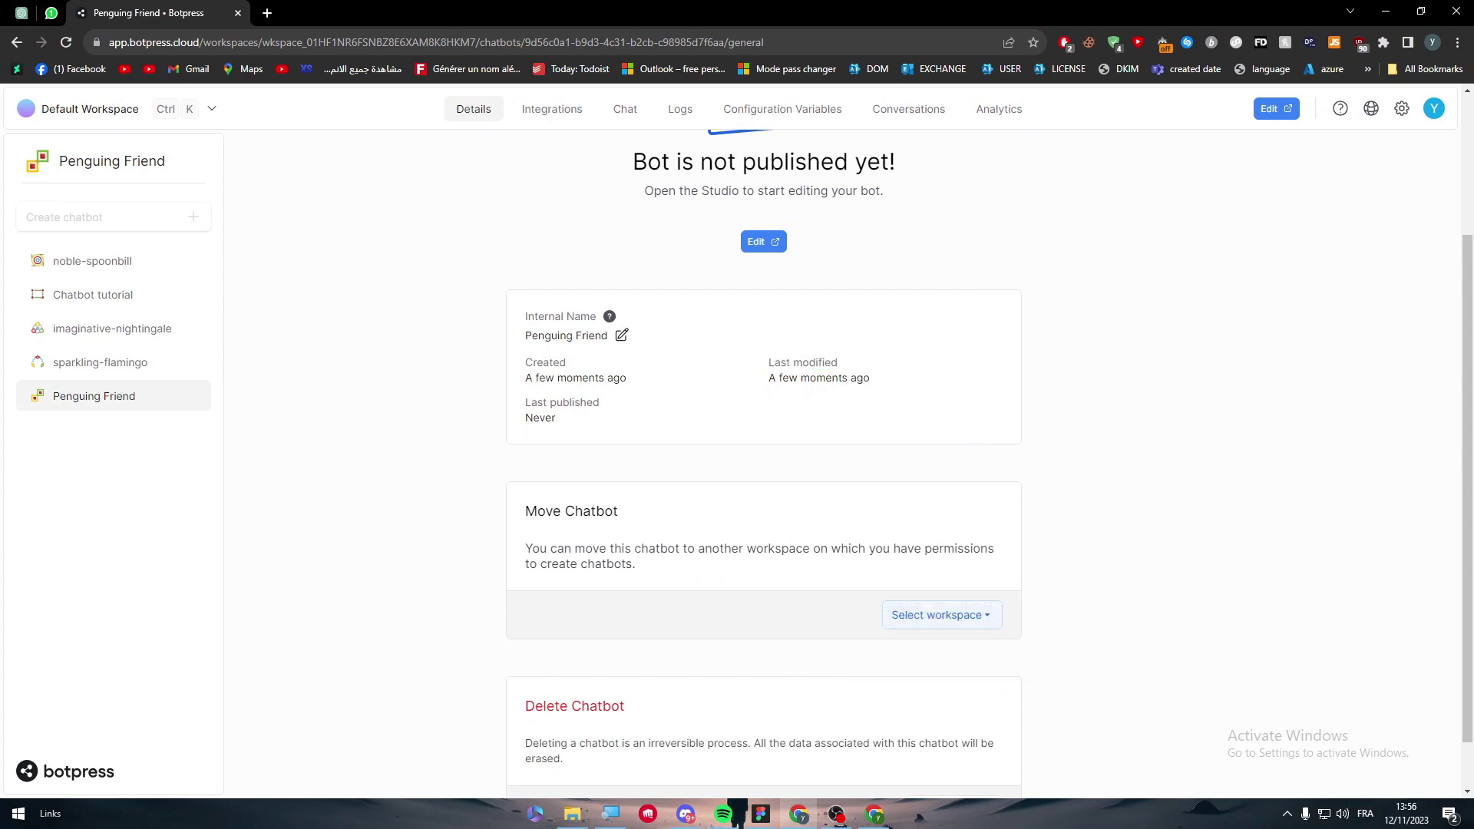
{"action": "scroll", "coordinate": [1412, 522], "scroll_direction": "down", "scroll_amount": 1}
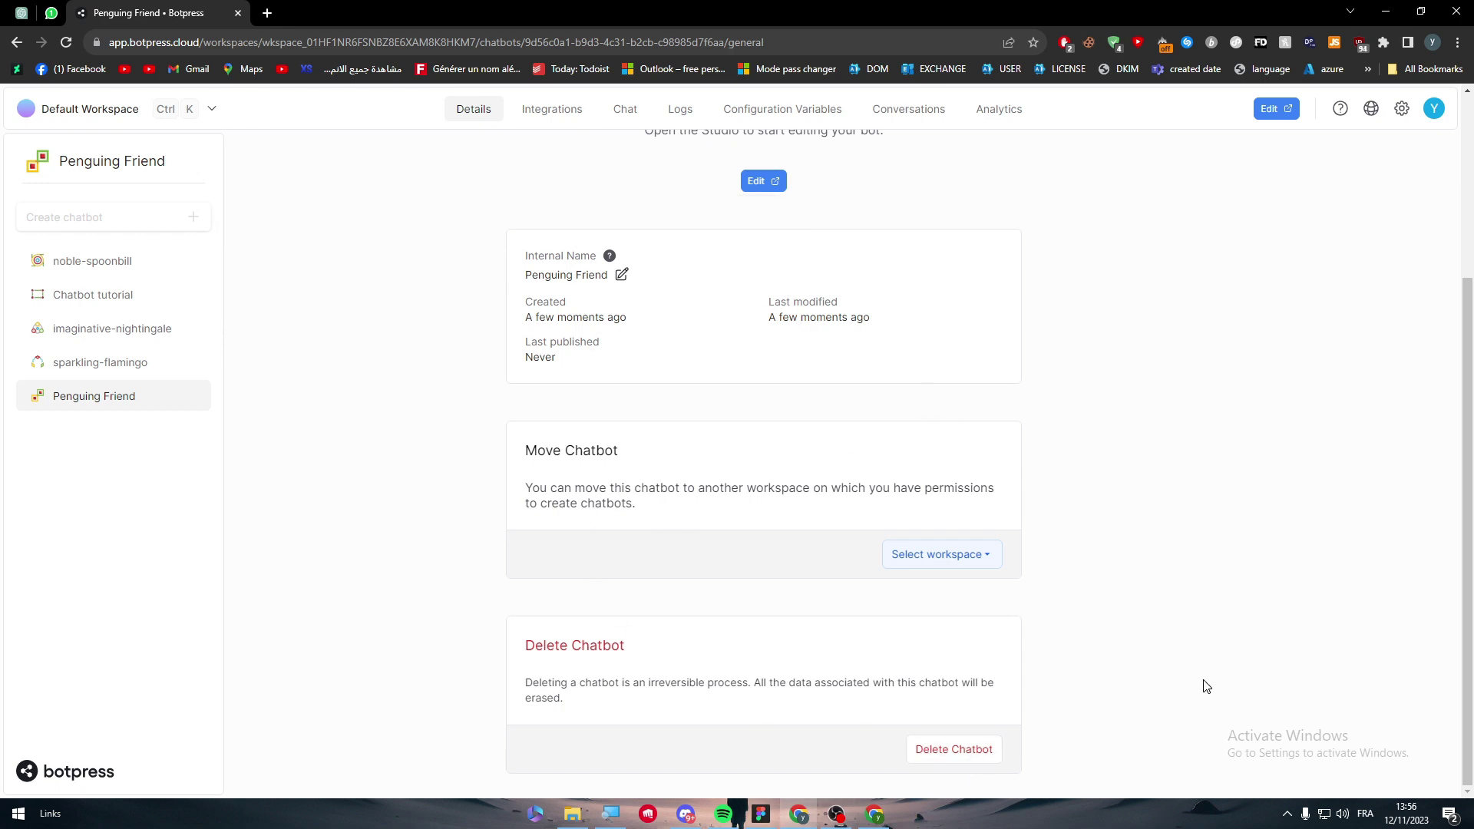
Look through the chatbot's Integrations, Chat, Configuration Variables, Conversations and Analytics pages, and return to Details.
{"action": "scroll", "coordinate": [1053, 476], "scroll_direction": "up", "scroll_amount": 4}
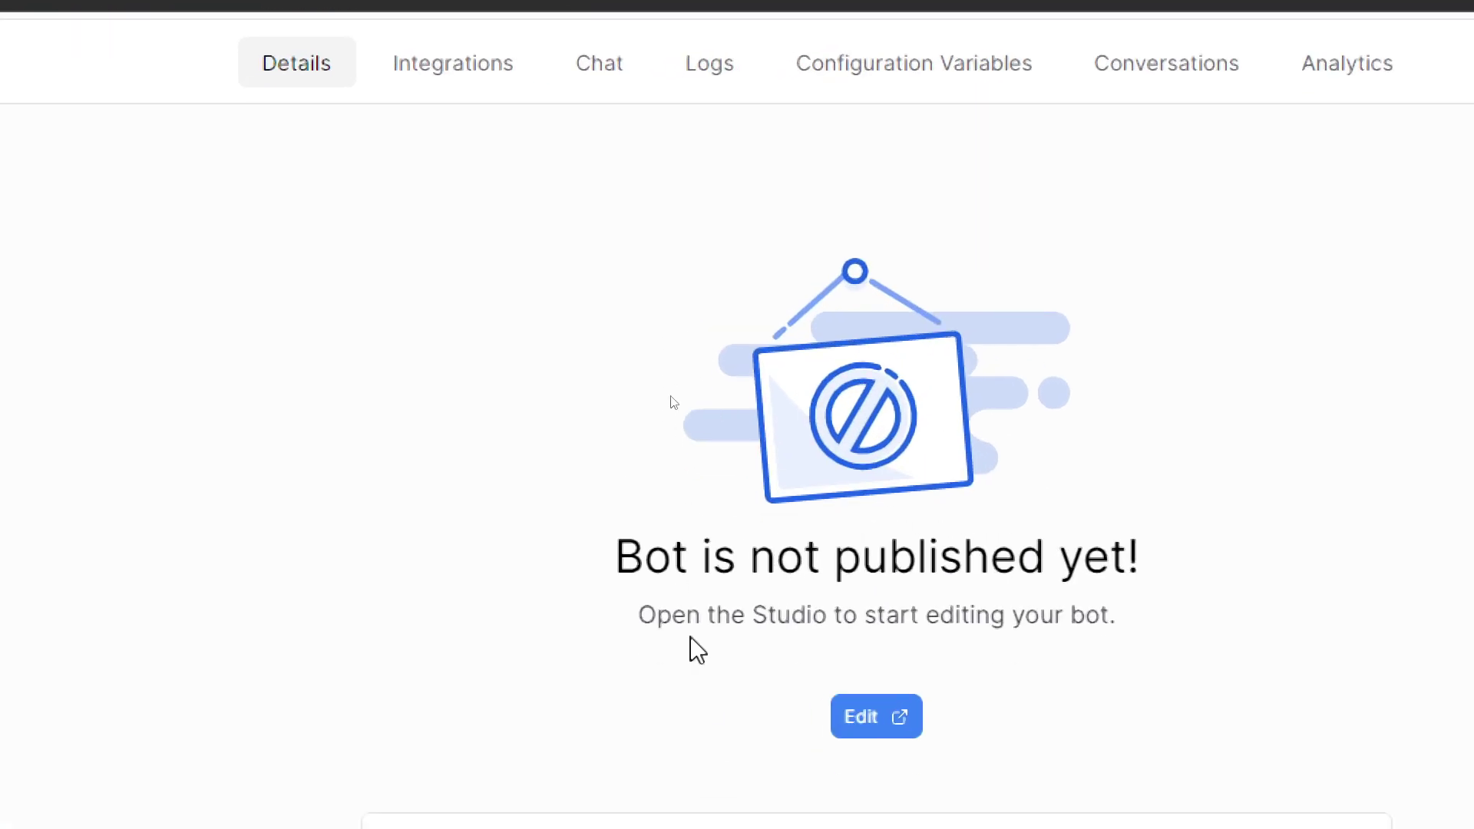
{"action": "left_click", "coordinate": [453, 77]}
{"action": "left_click", "coordinate": [606, 77]}
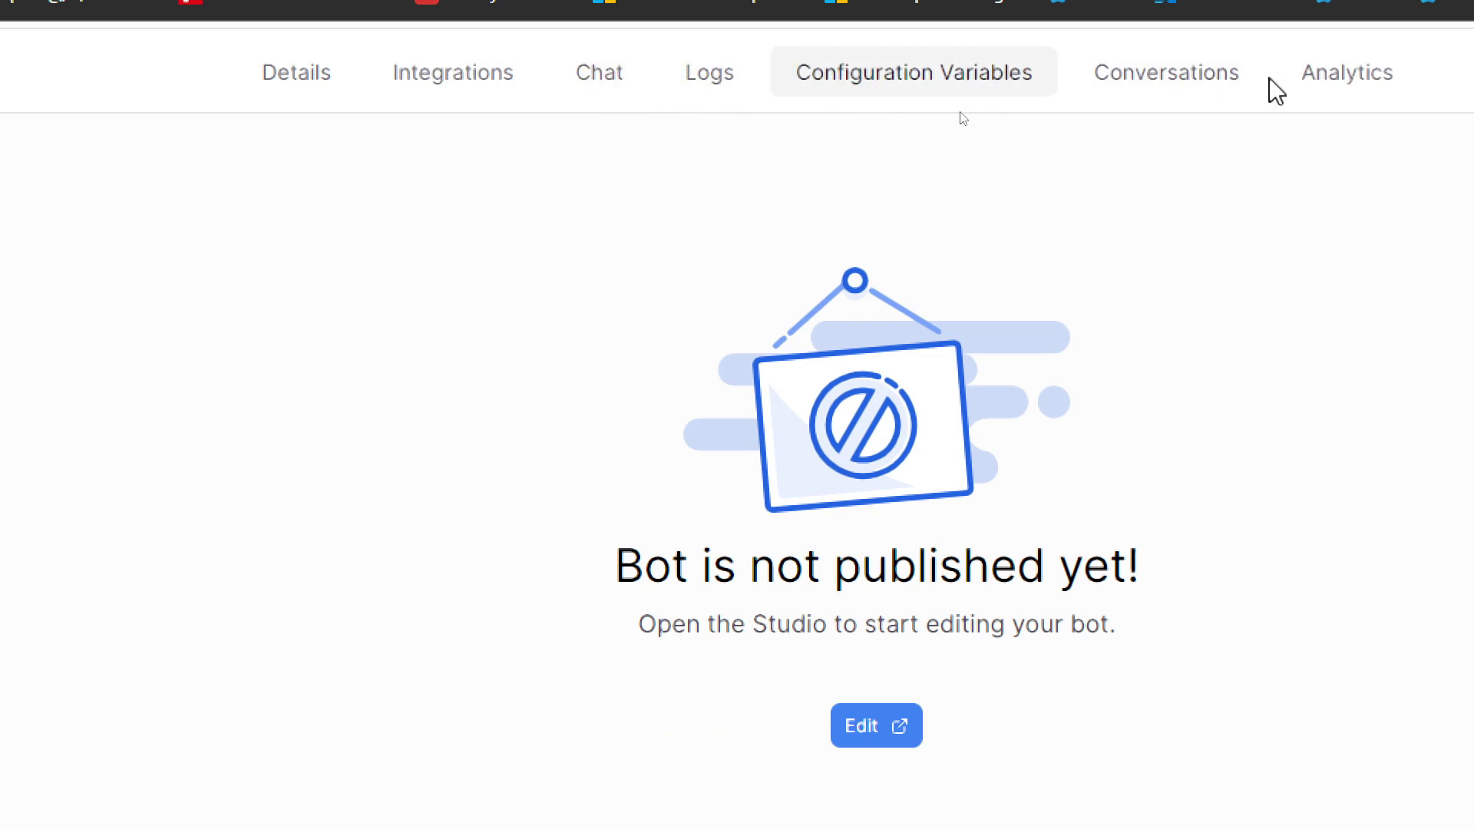
{"action": "left_click", "coordinate": [1200, 77]}
{"action": "left_click", "coordinate": [1350, 86]}
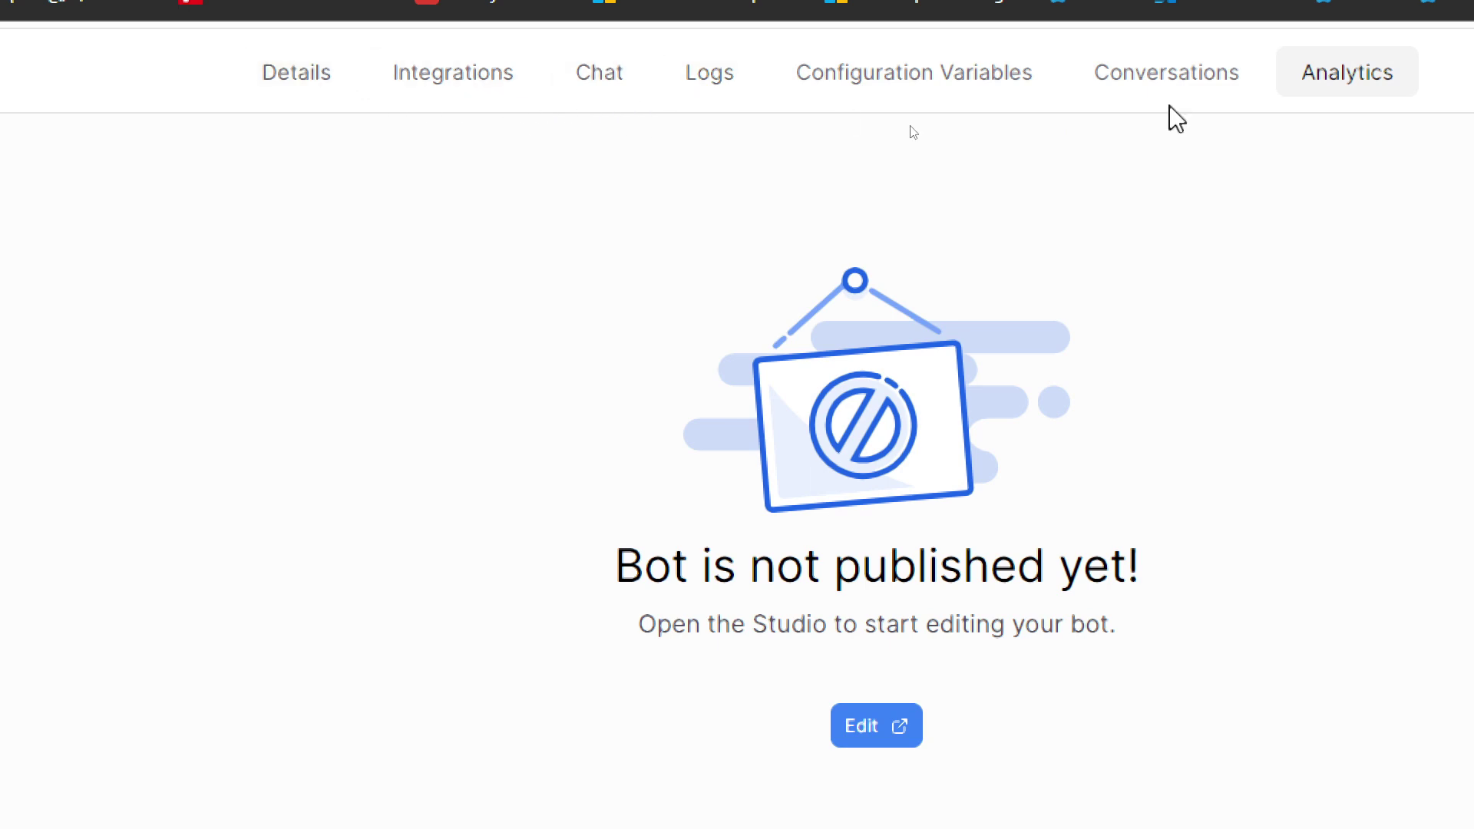
{"action": "left_click", "coordinate": [305, 115]}
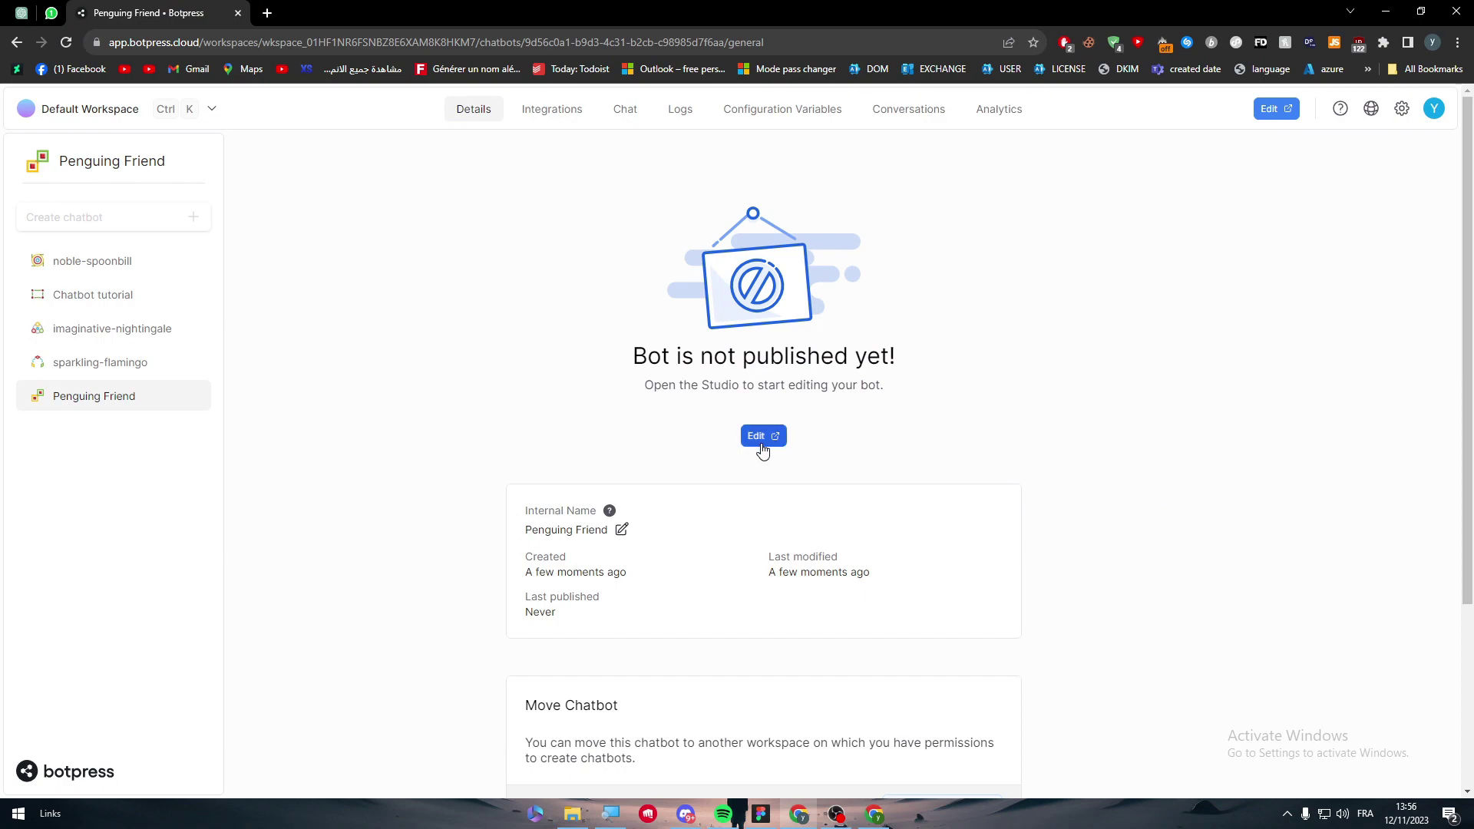
Open the Penguing Friend bot for editing in the Studio using the Start from Scratch template.
{"action": "left_click", "coordinate": [762, 446]}
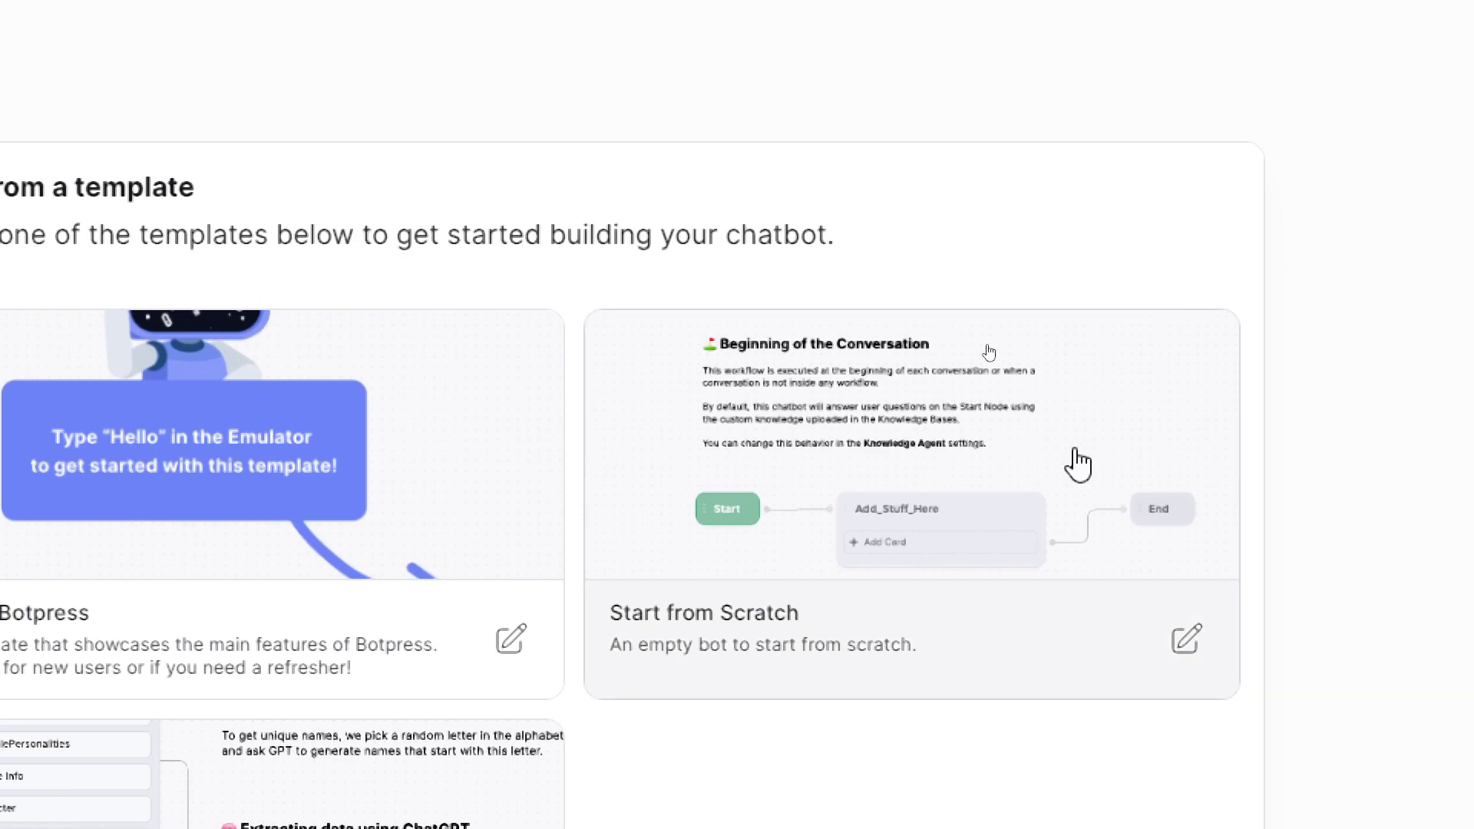
{"action": "left_click", "coordinate": [987, 345]}
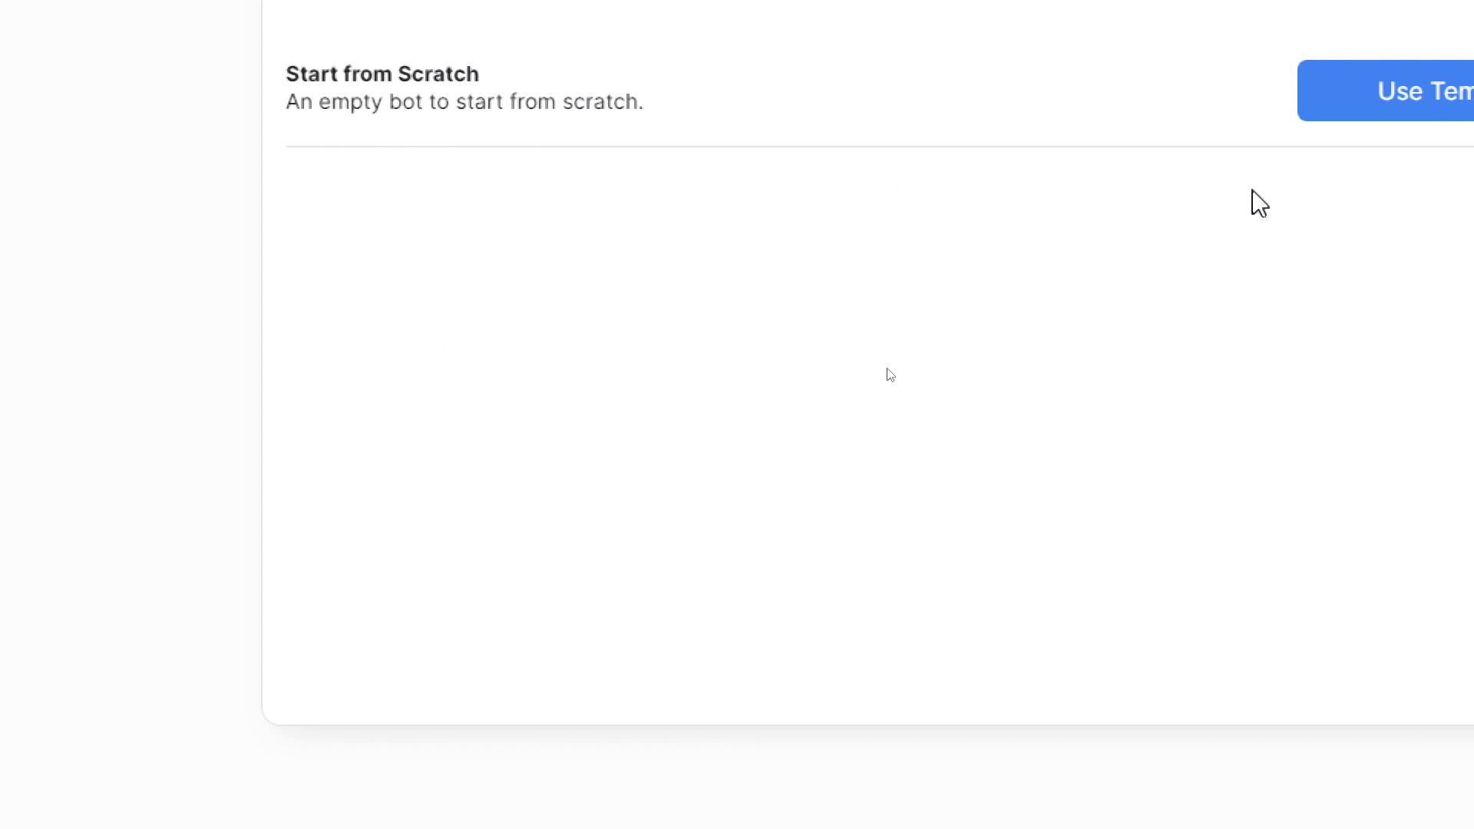
{"action": "left_click", "coordinate": [1386, 90]}
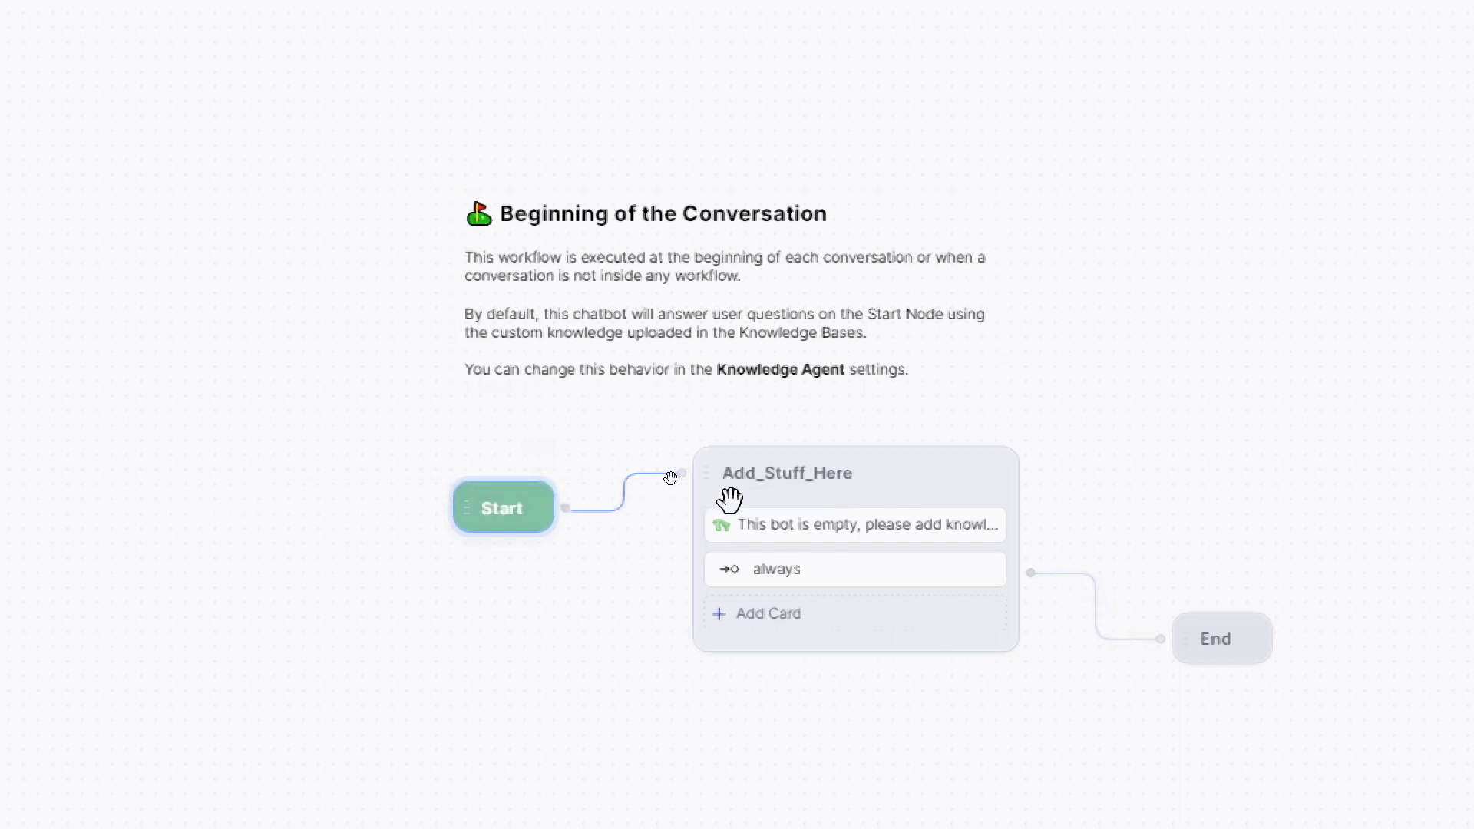
Reposition the Add_Stuff_Here node on the canvas between the Start and End nodes.
{"action": "left_click", "coordinate": [750, 471]}
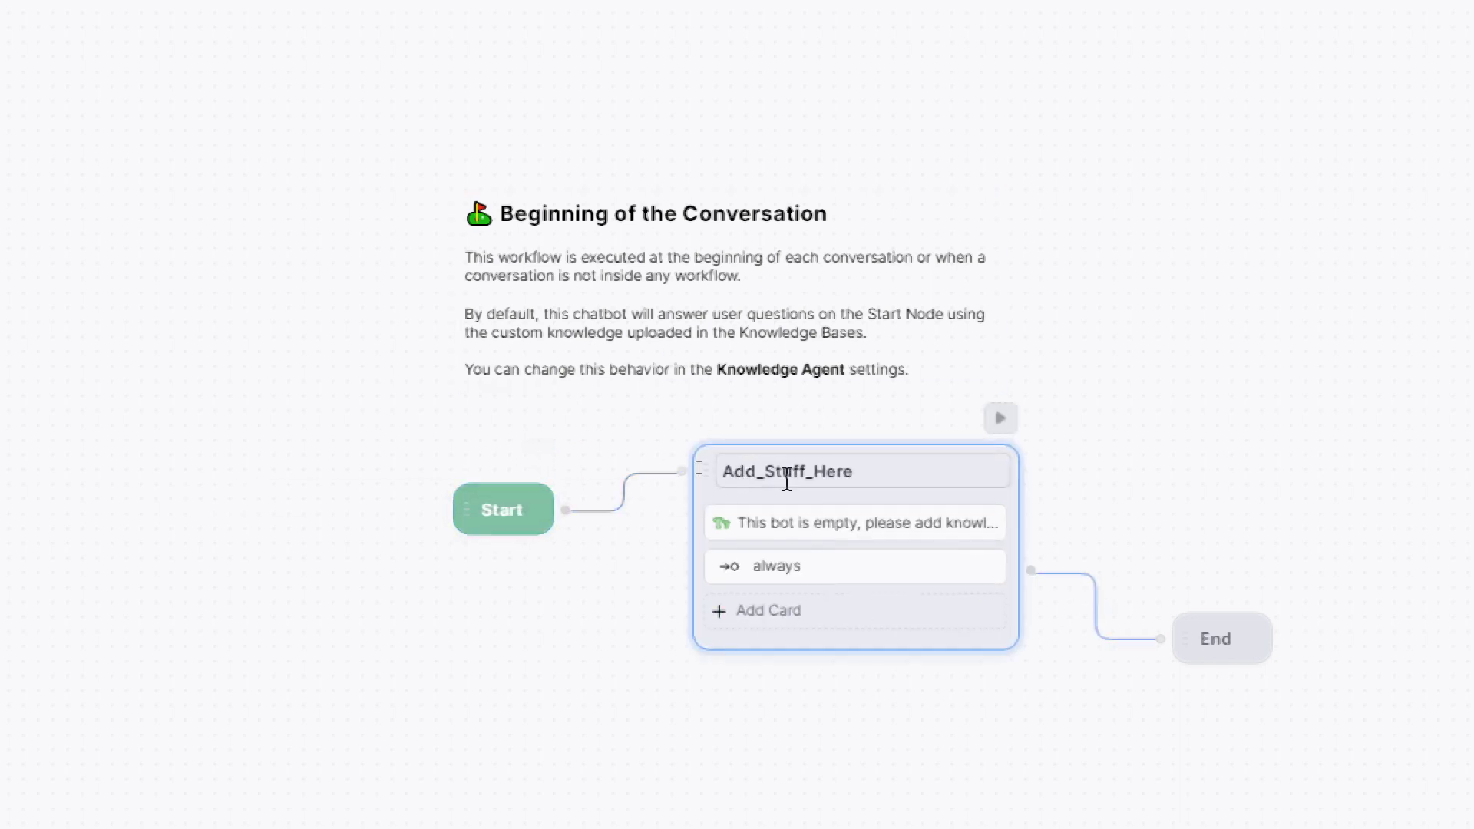
{"action": "left_click_drag", "start_coordinate": [860, 478], "coordinate": [717, 484]}
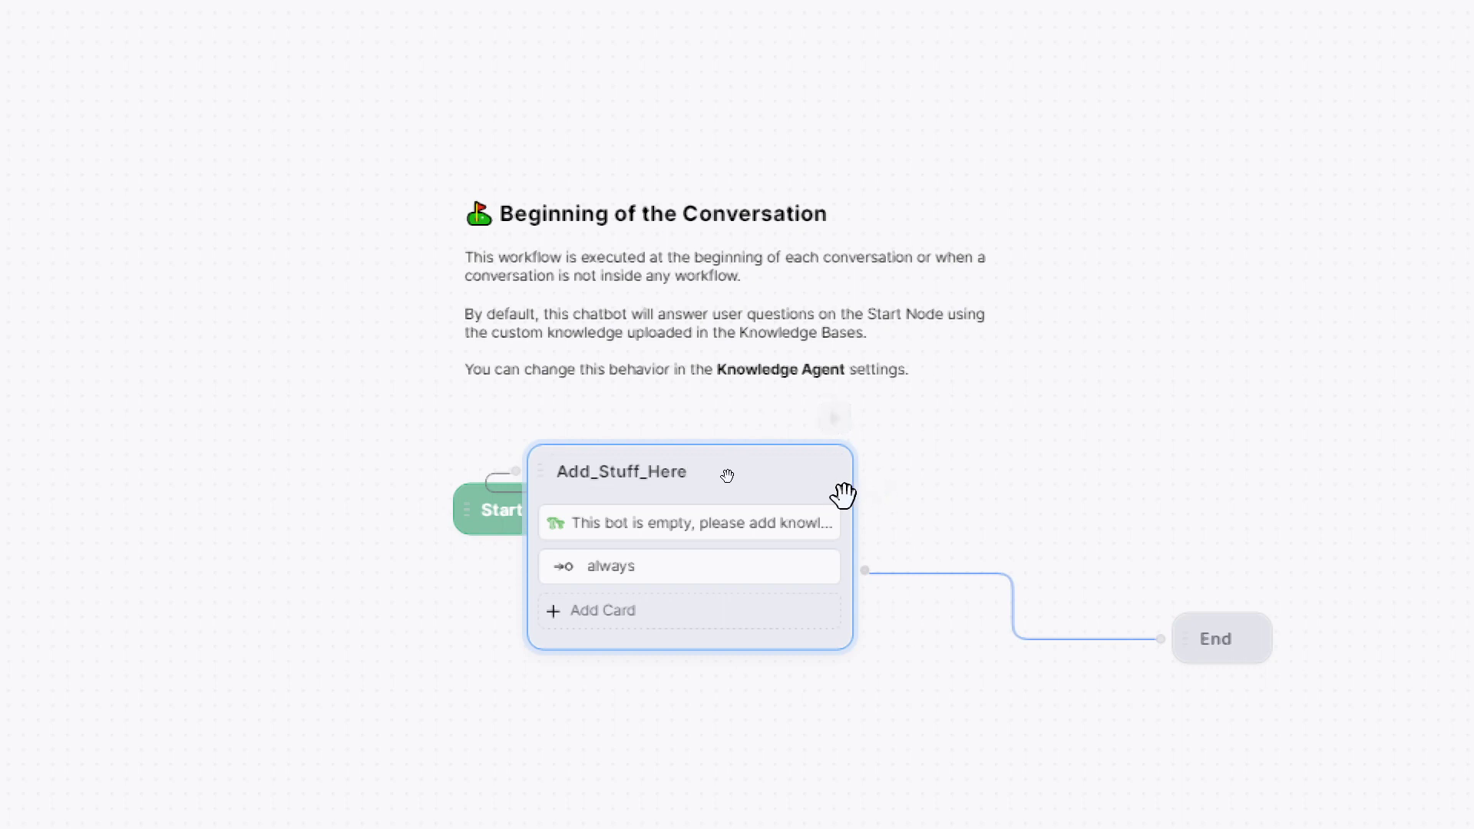
{"action": "left_click", "coordinate": [960, 507]}
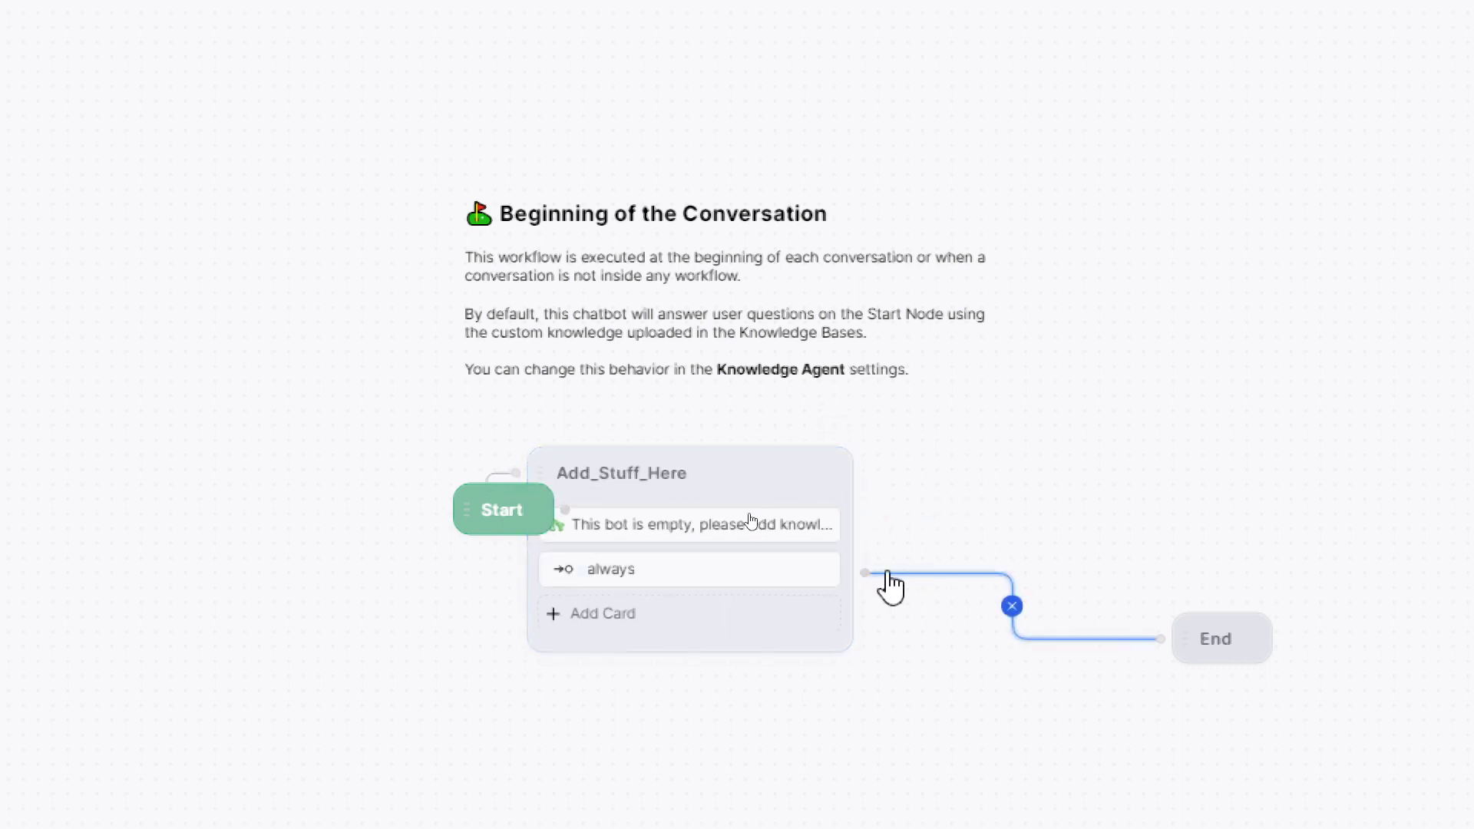
{"action": "left_click_drag", "start_coordinate": [750, 474], "coordinate": [873, 490]}
{"action": "left_click", "coordinate": [1145, 497]}
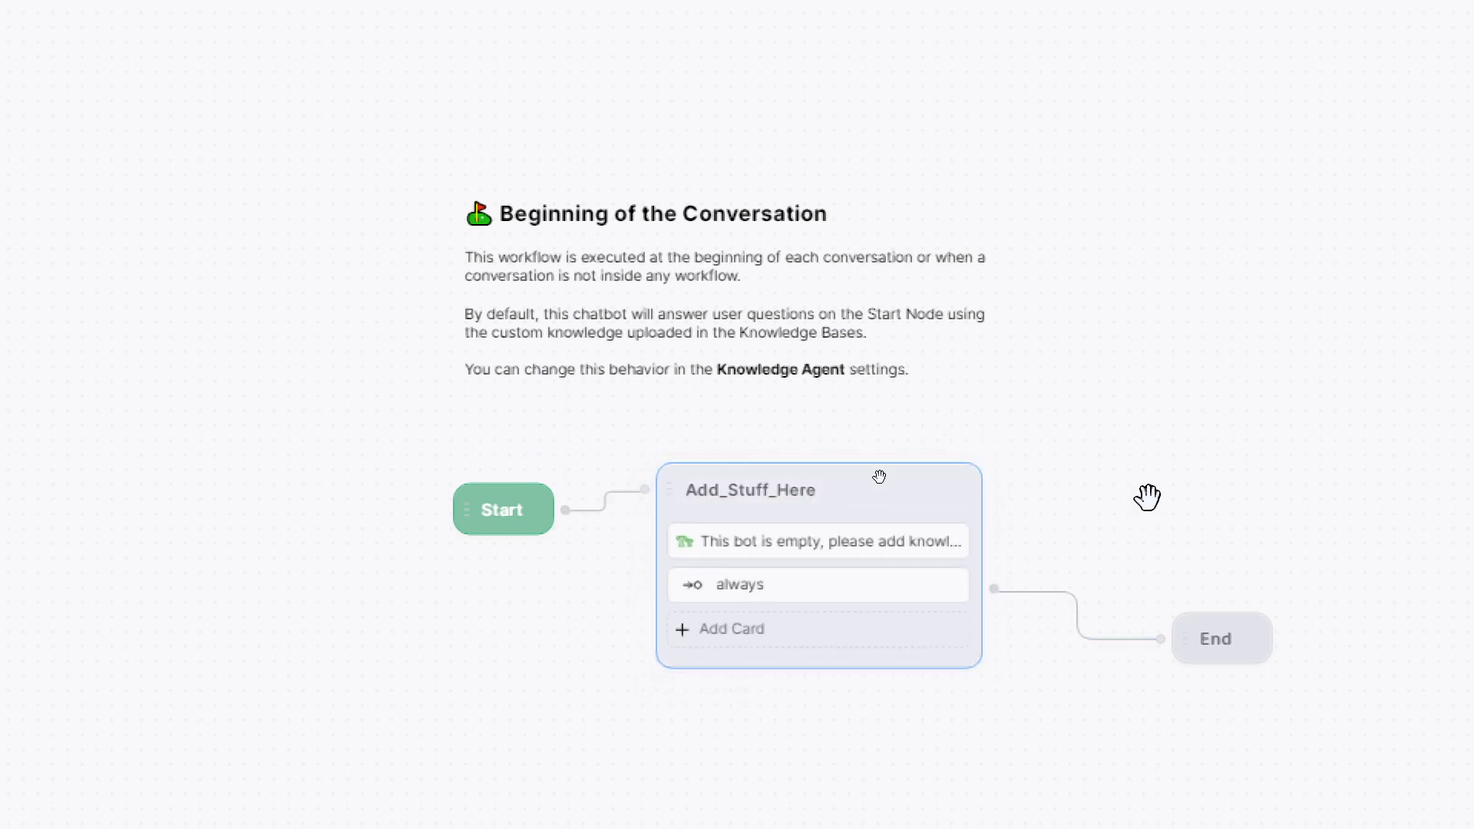
Rename the Add_Stuff_Here node to "Greeting".
{"action": "double_click", "coordinate": [739, 501]}
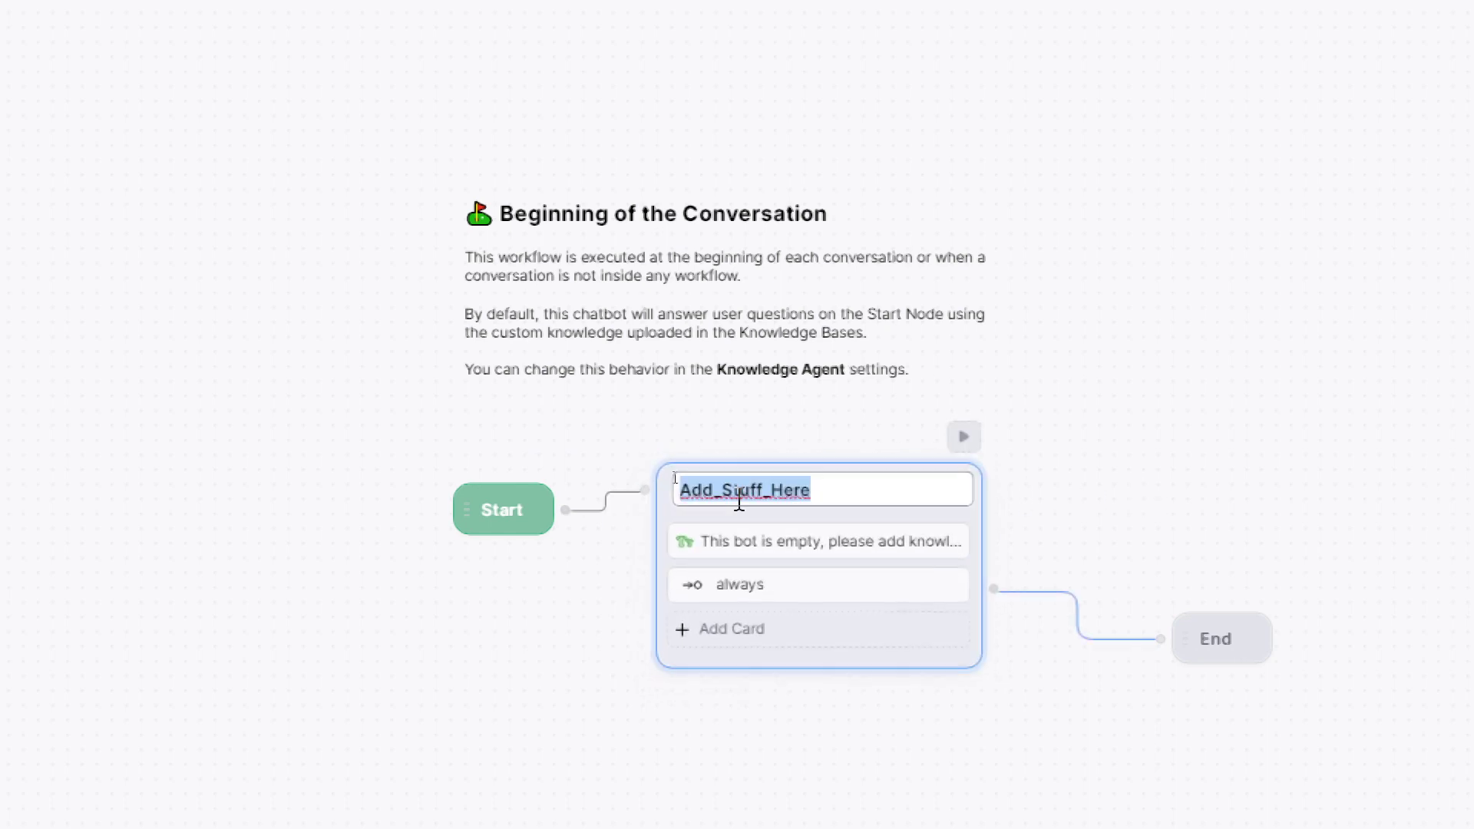
{"action": "type", "text": "Greeting"}
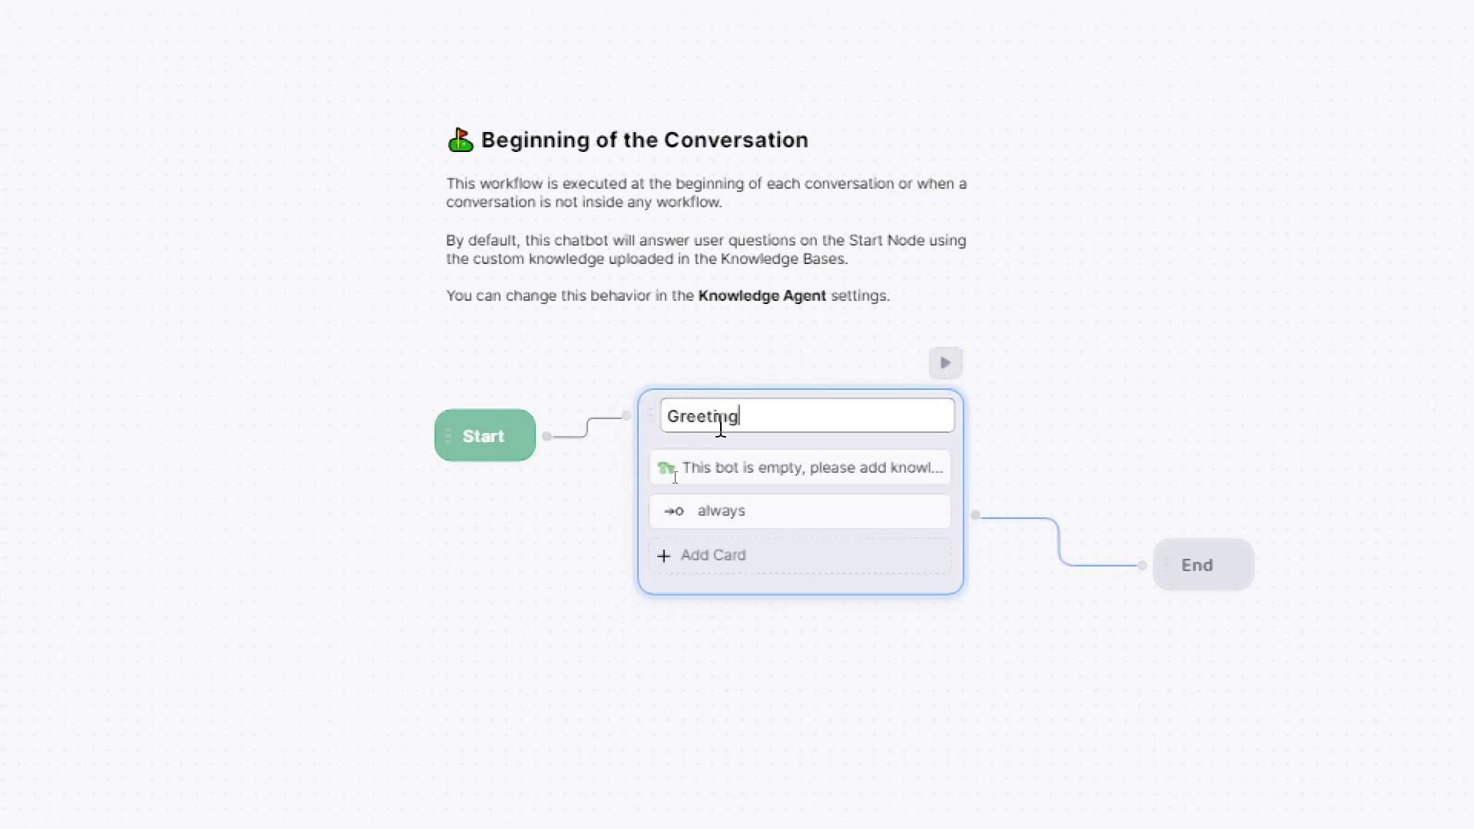
{"action": "key", "text": "Return"}
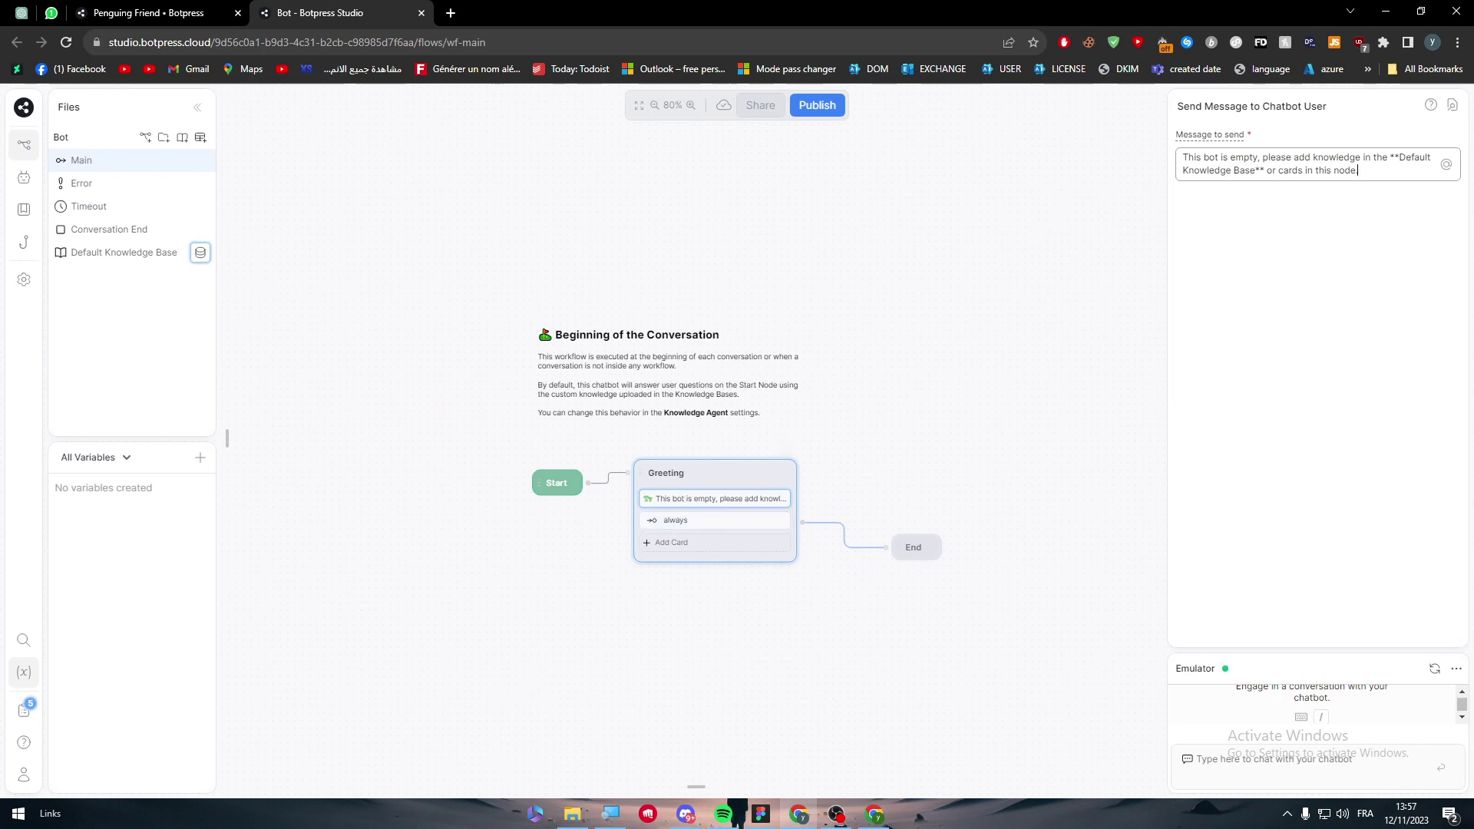
Replace the default message of the Greeting node's text card with "Hello mate.".
{"action": "triple_click", "coordinate": [1301, 157]}
{"action": "left_click", "coordinate": [1335, 170]}
{"action": "left_click_drag", "start_coordinate": [1359, 171], "coordinate": [1182, 164]}
{"action": "type", "text": "Hello mate"}
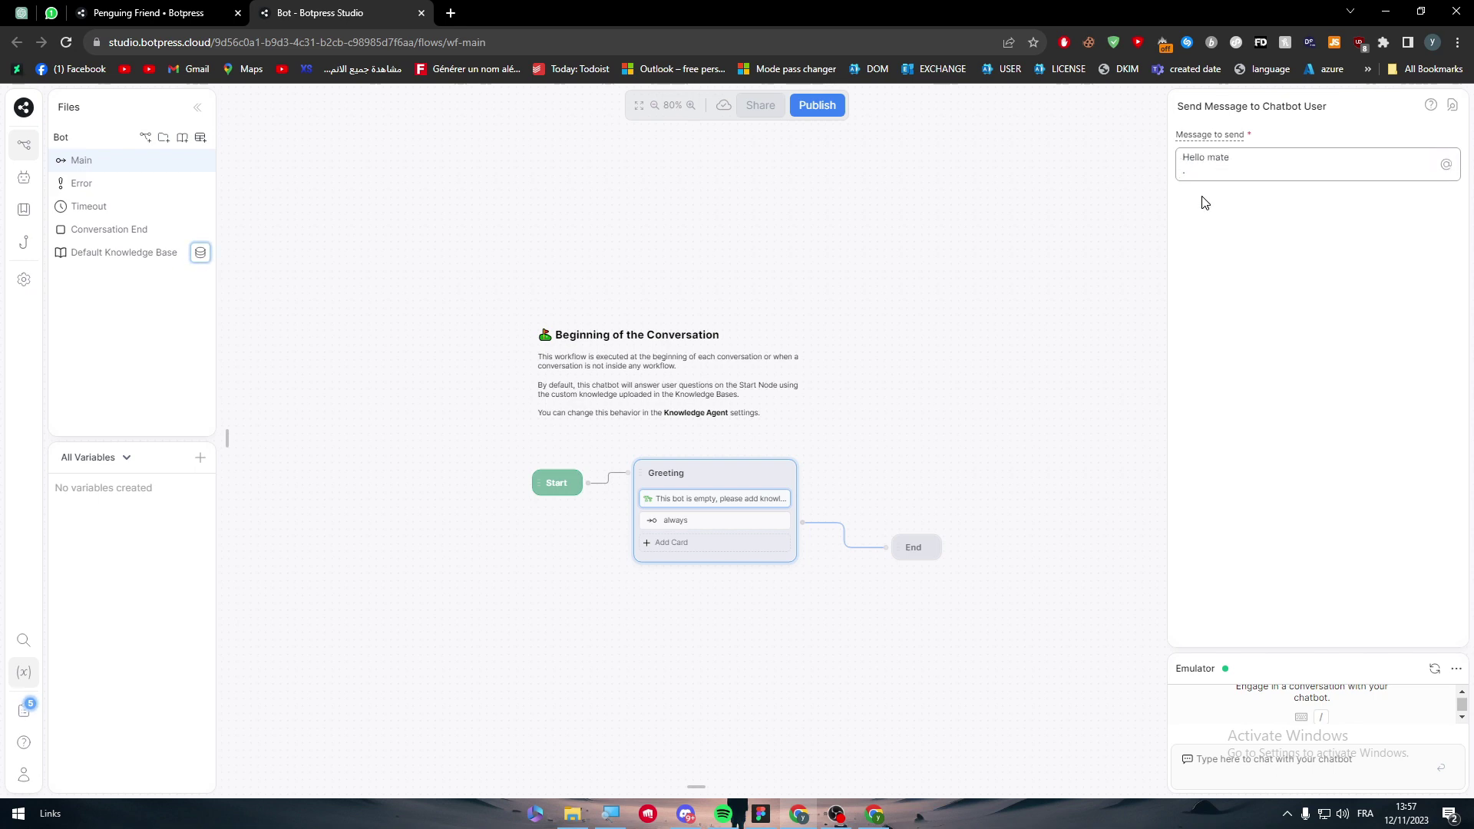
{"action": "key", "text": "BackSpace"}
{"action": "left_click", "coordinate": [1392, 254]}
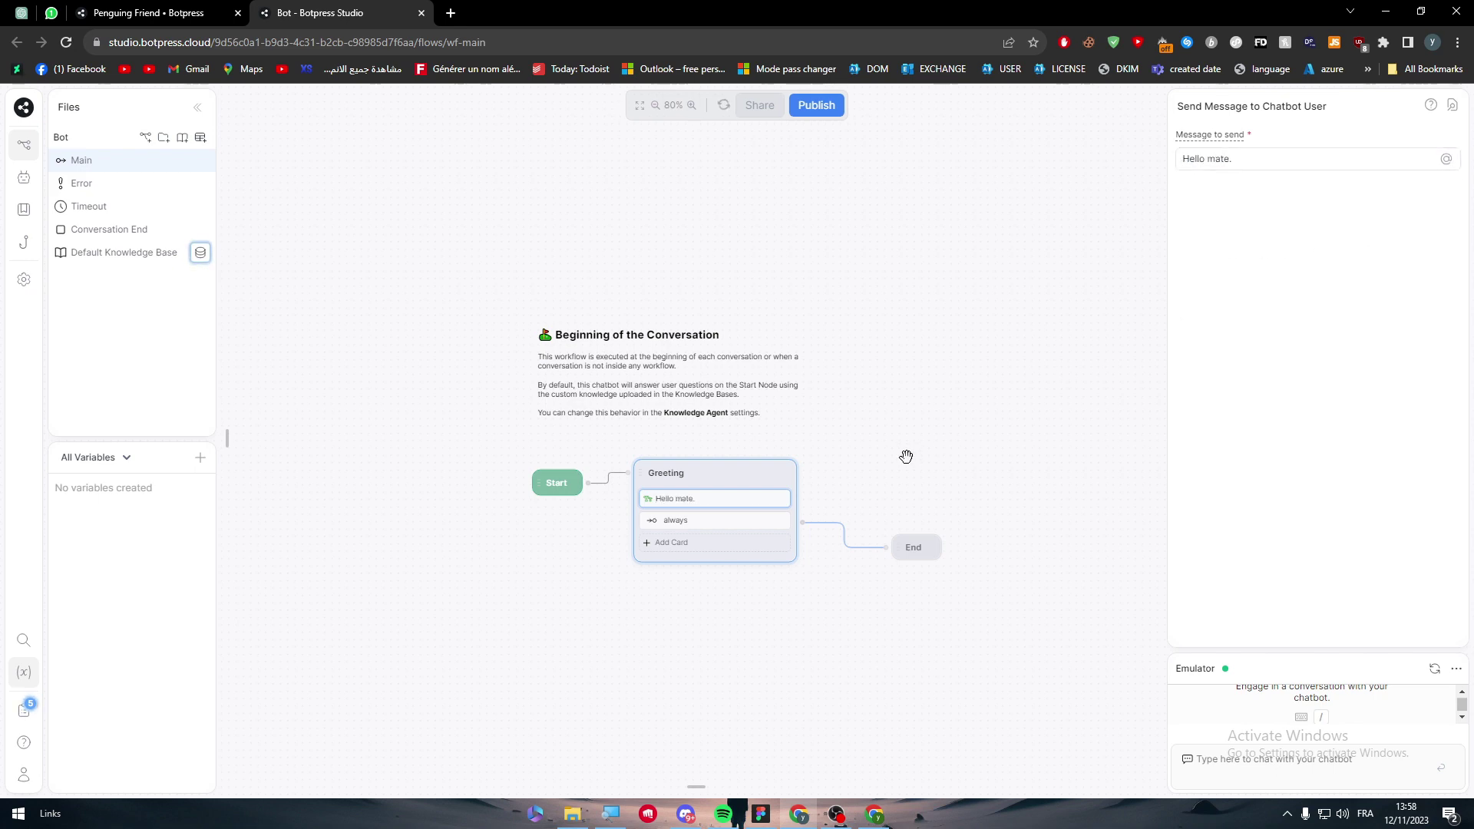
Test the bot by sending "hello" in the Emulator, and enlarge the Emulator area to read the conversation.
{"action": "left_click", "coordinate": [787, 480]}
{"action": "left_click", "coordinate": [1297, 758]}
{"action": "type", "text": "h"}
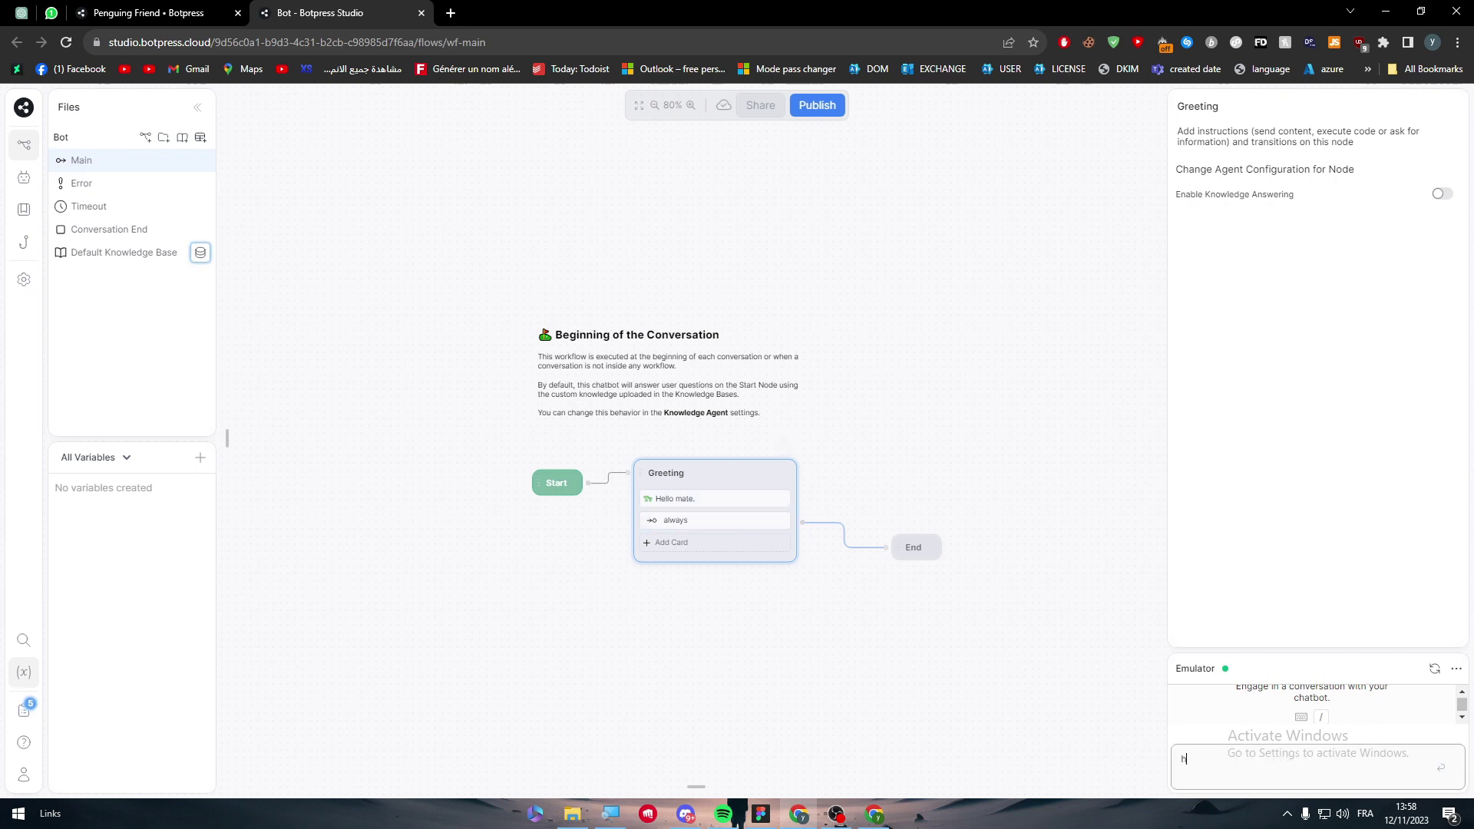
{"action": "type", "text": "ello"}
{"action": "key", "text": "Return"}
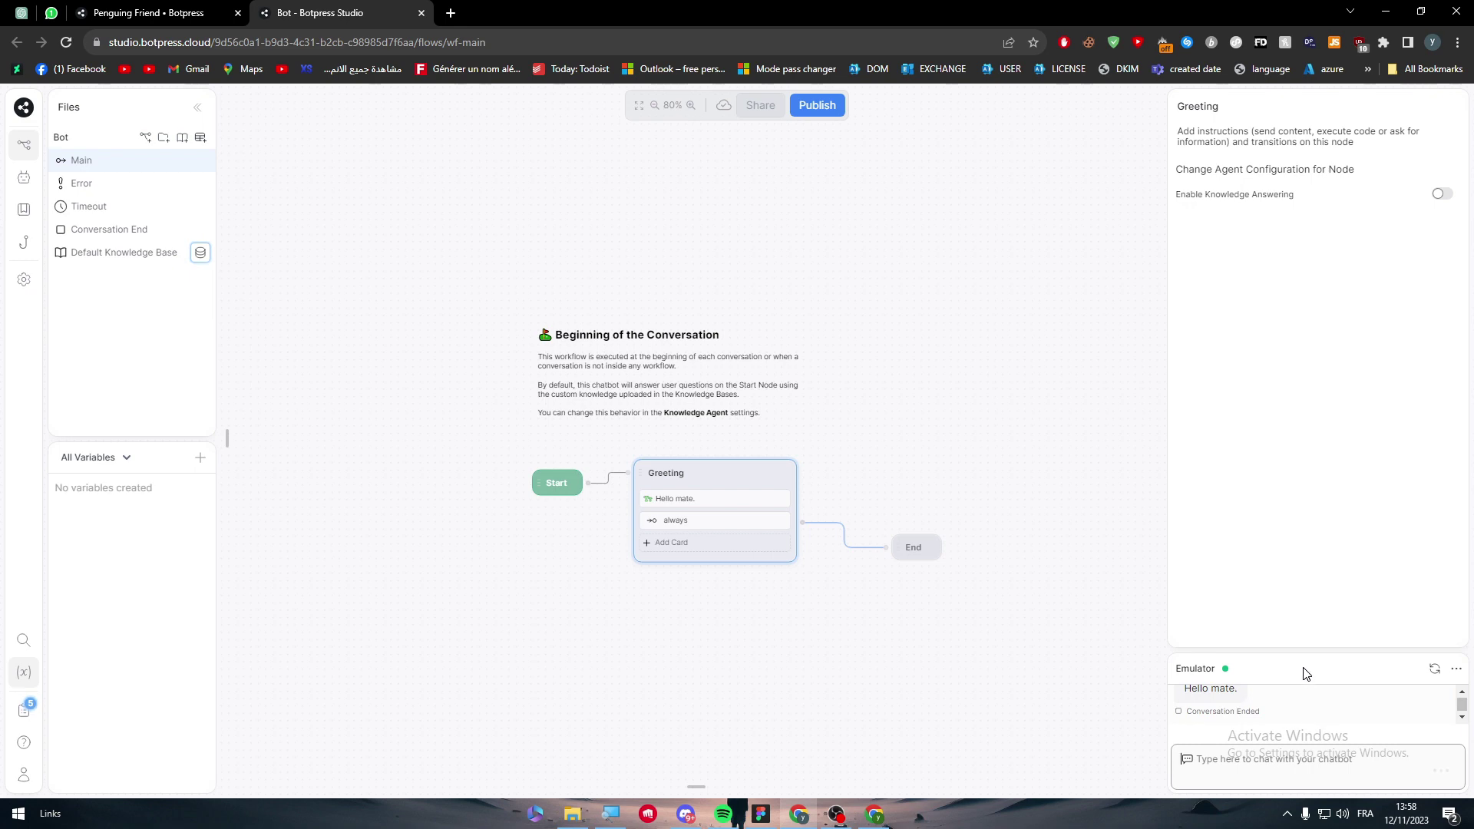
{"action": "left_click_drag", "start_coordinate": [1305, 674], "coordinate": [1299, 497]}
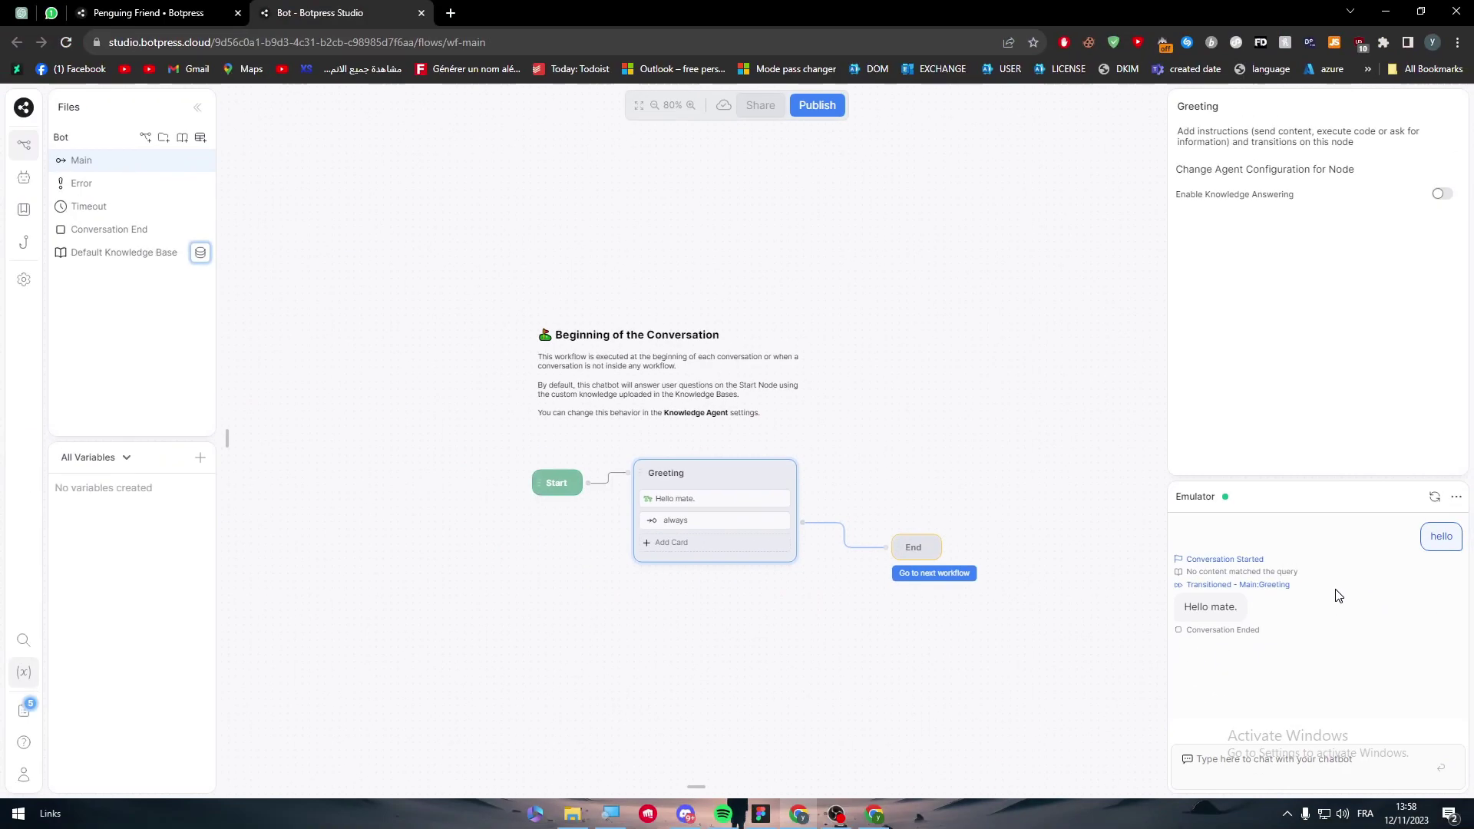
Add a Text card with the message "How are you doing" to the Greeting node and place it above the always transition.
{"action": "left_click", "coordinate": [680, 544]}
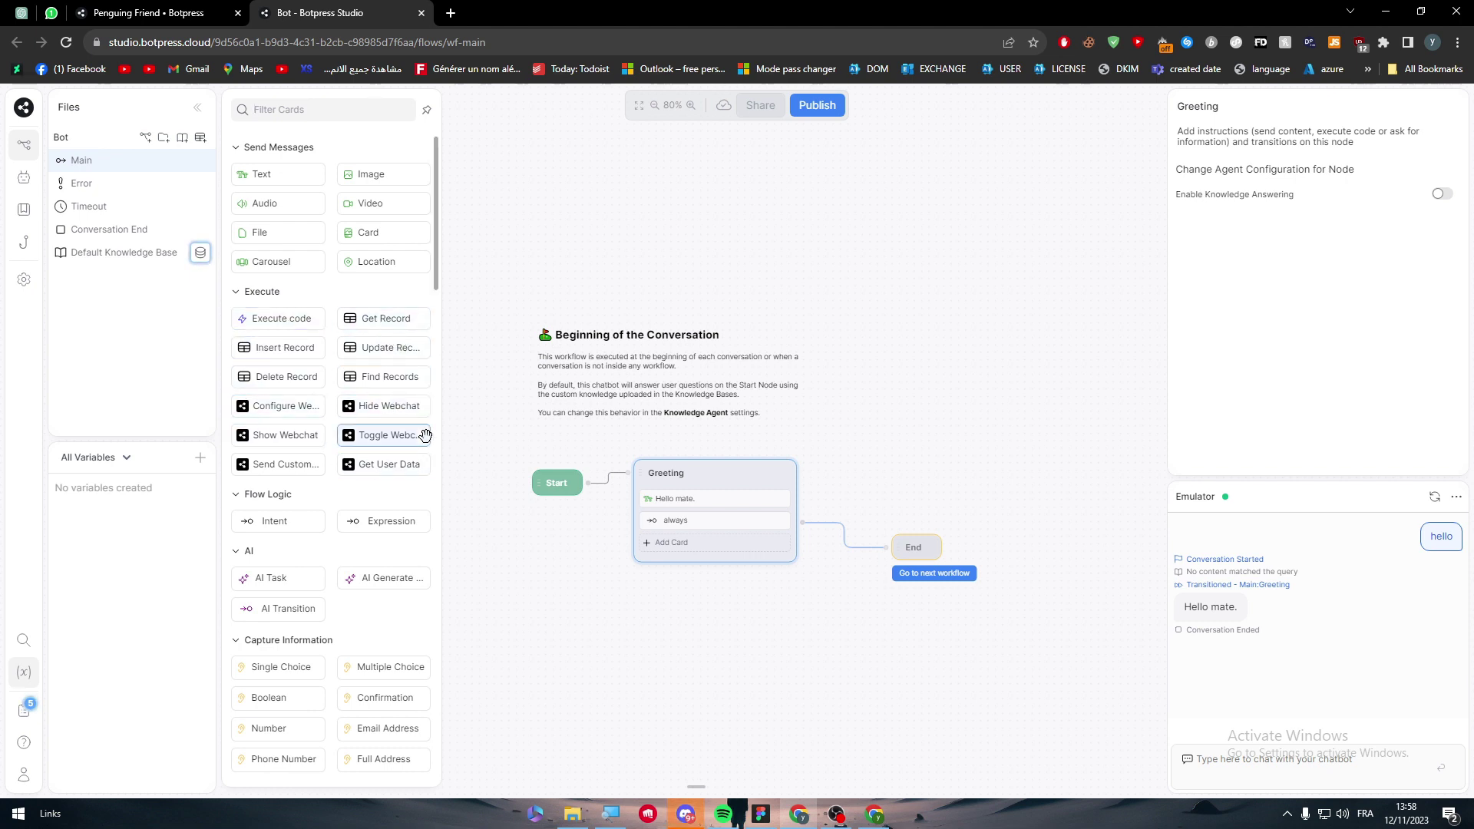
{"action": "left_click_drag", "start_coordinate": [291, 176], "coordinate": [758, 571]}
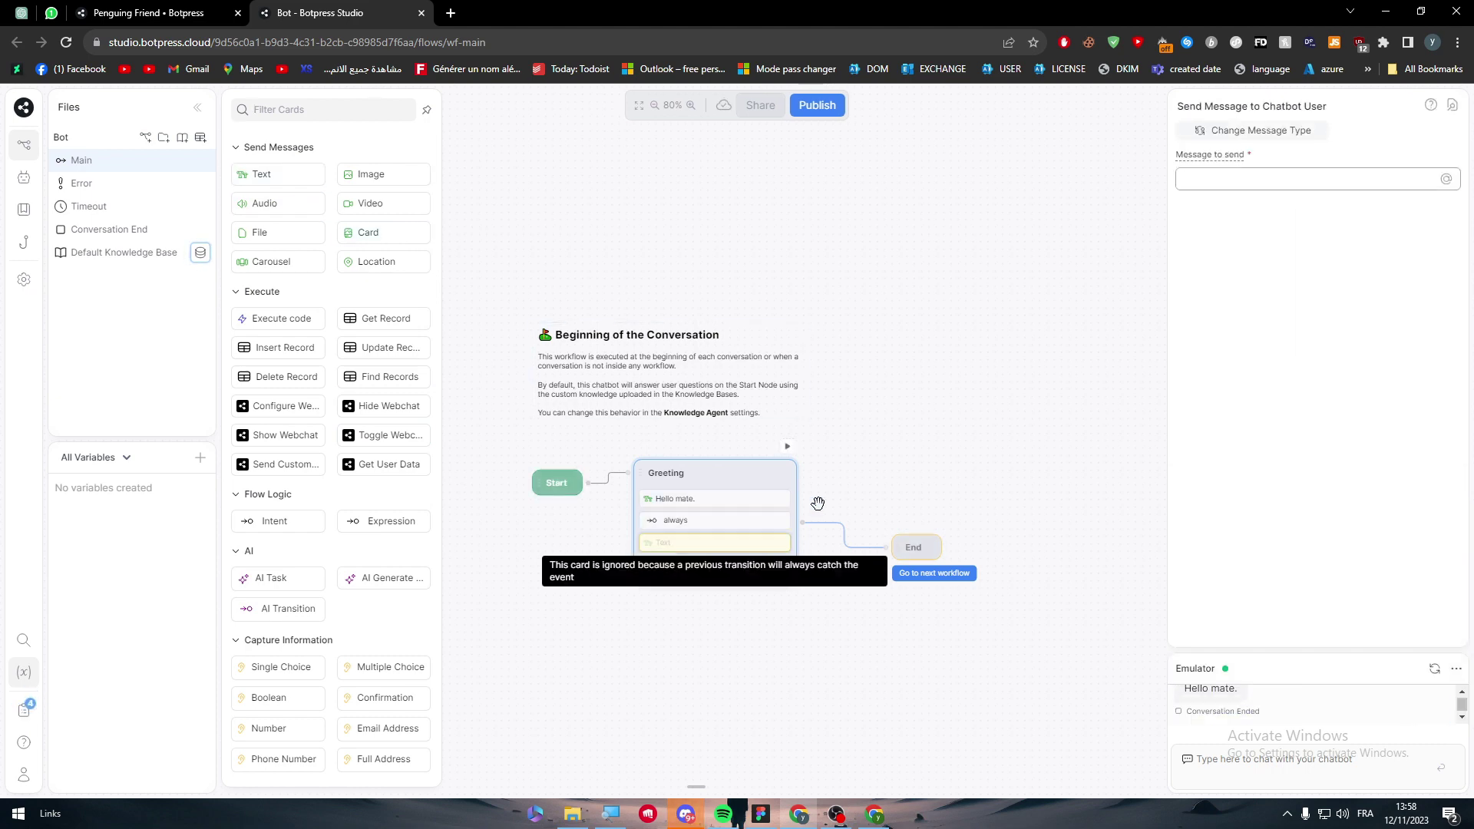
{"action": "left_click", "coordinate": [1271, 180]}
{"action": "type", "text": "Ho"}
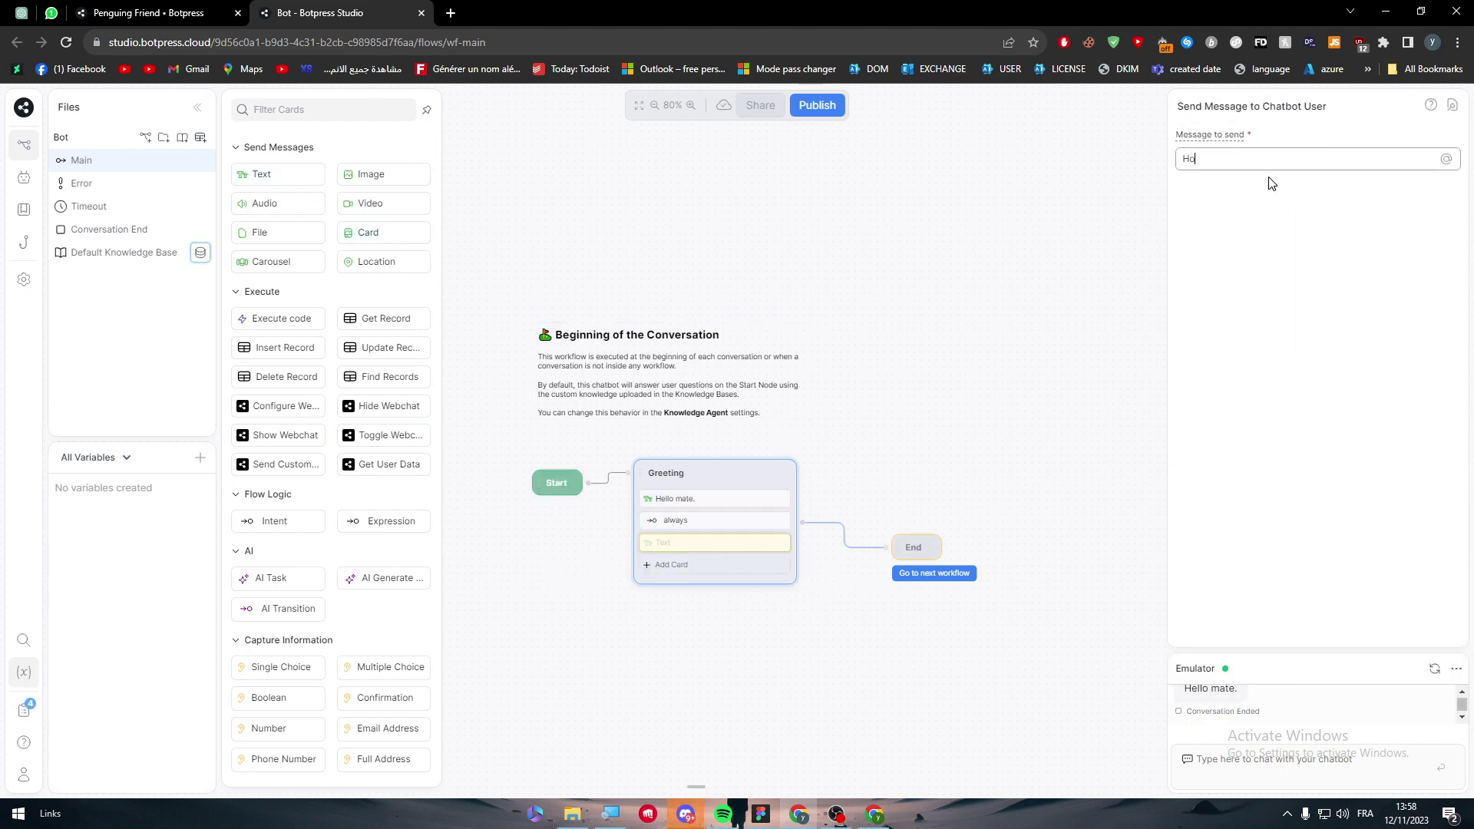
{"action": "type", "text": "w are you doing"}
{"action": "key", "text": "Return"}
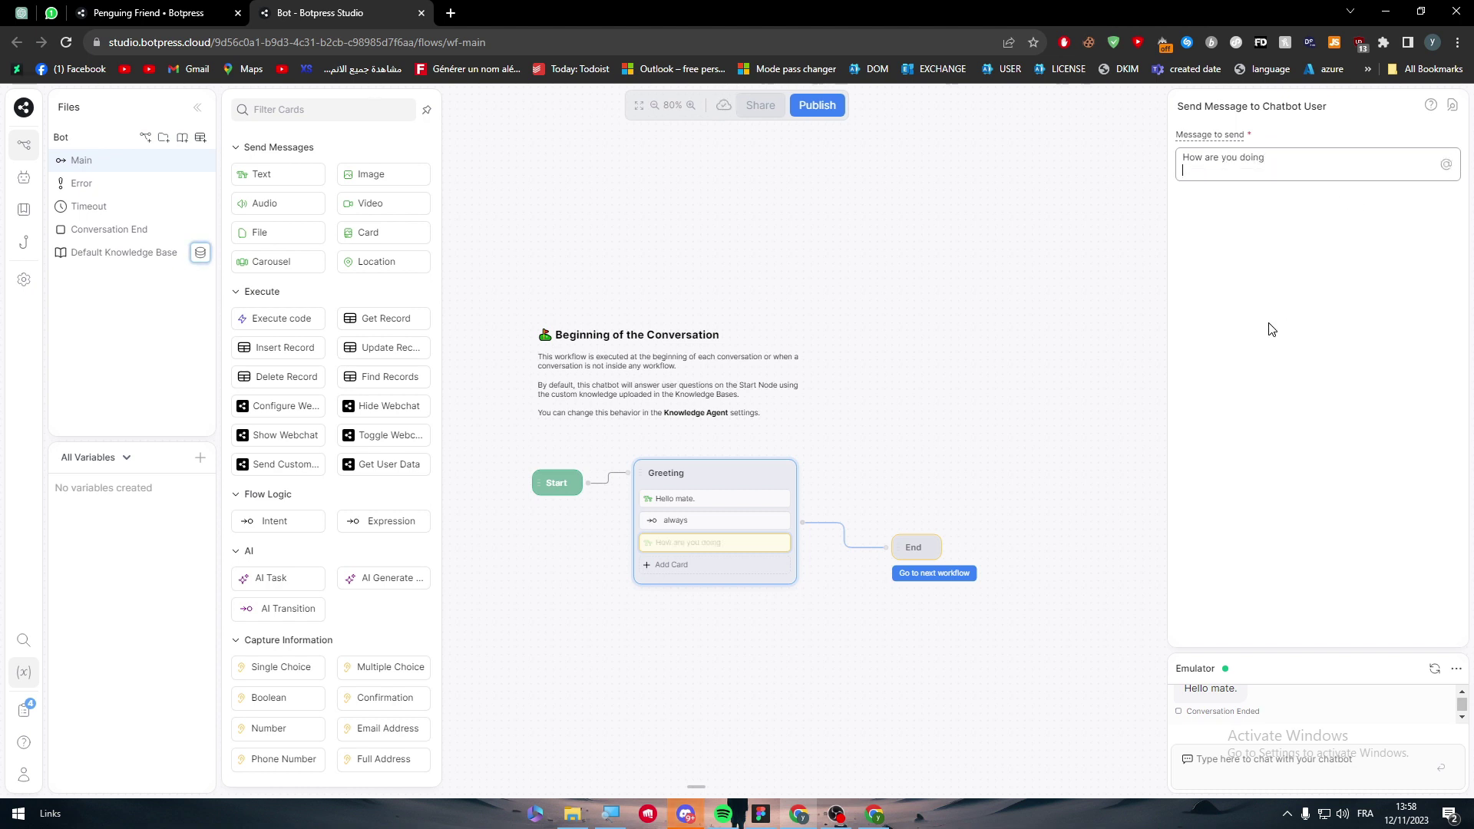
{"action": "left_click", "coordinate": [675, 494]}
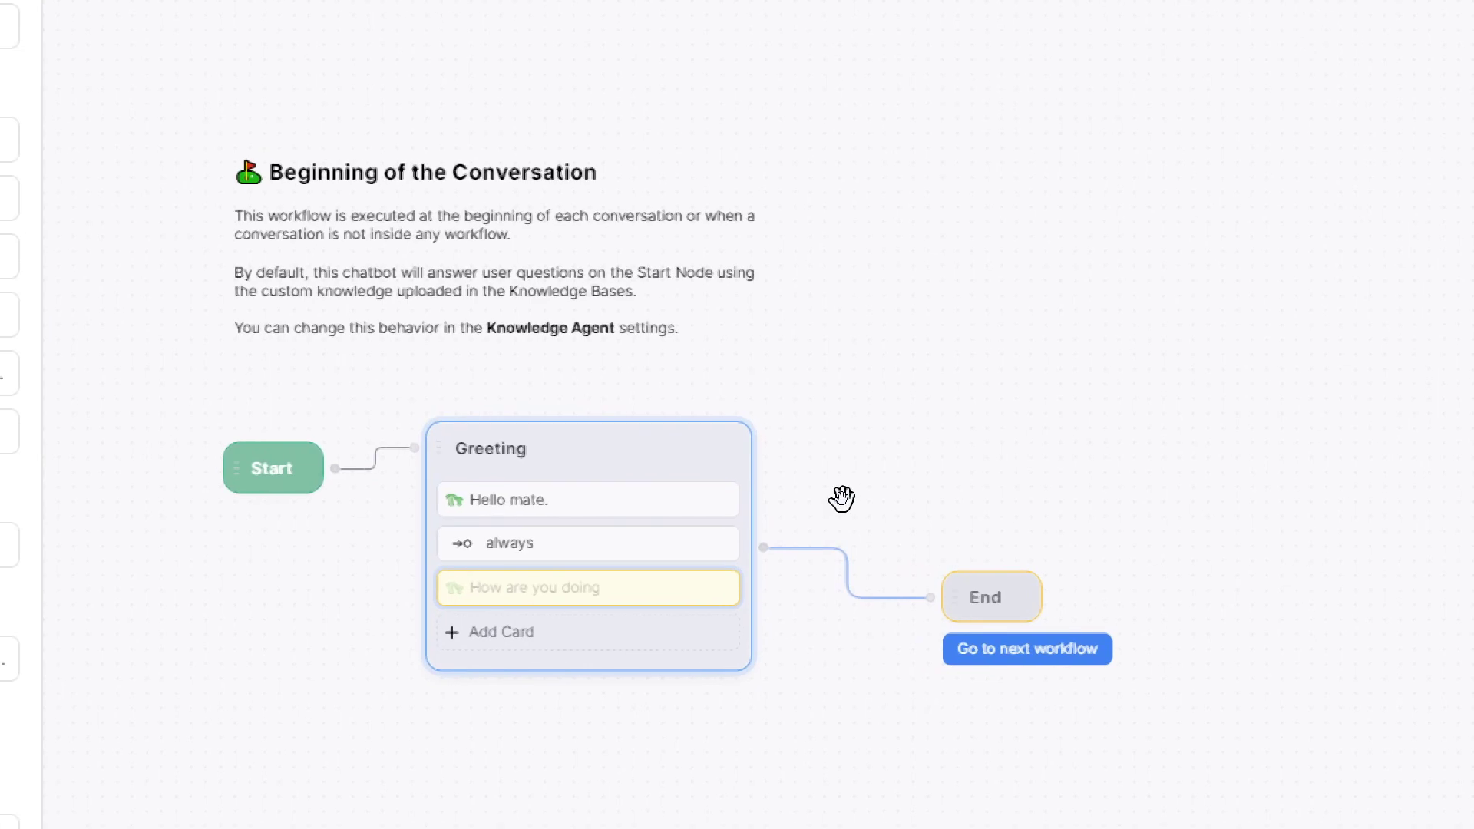
{"action": "left_click_drag", "start_coordinate": [578, 569], "coordinate": [614, 538]}
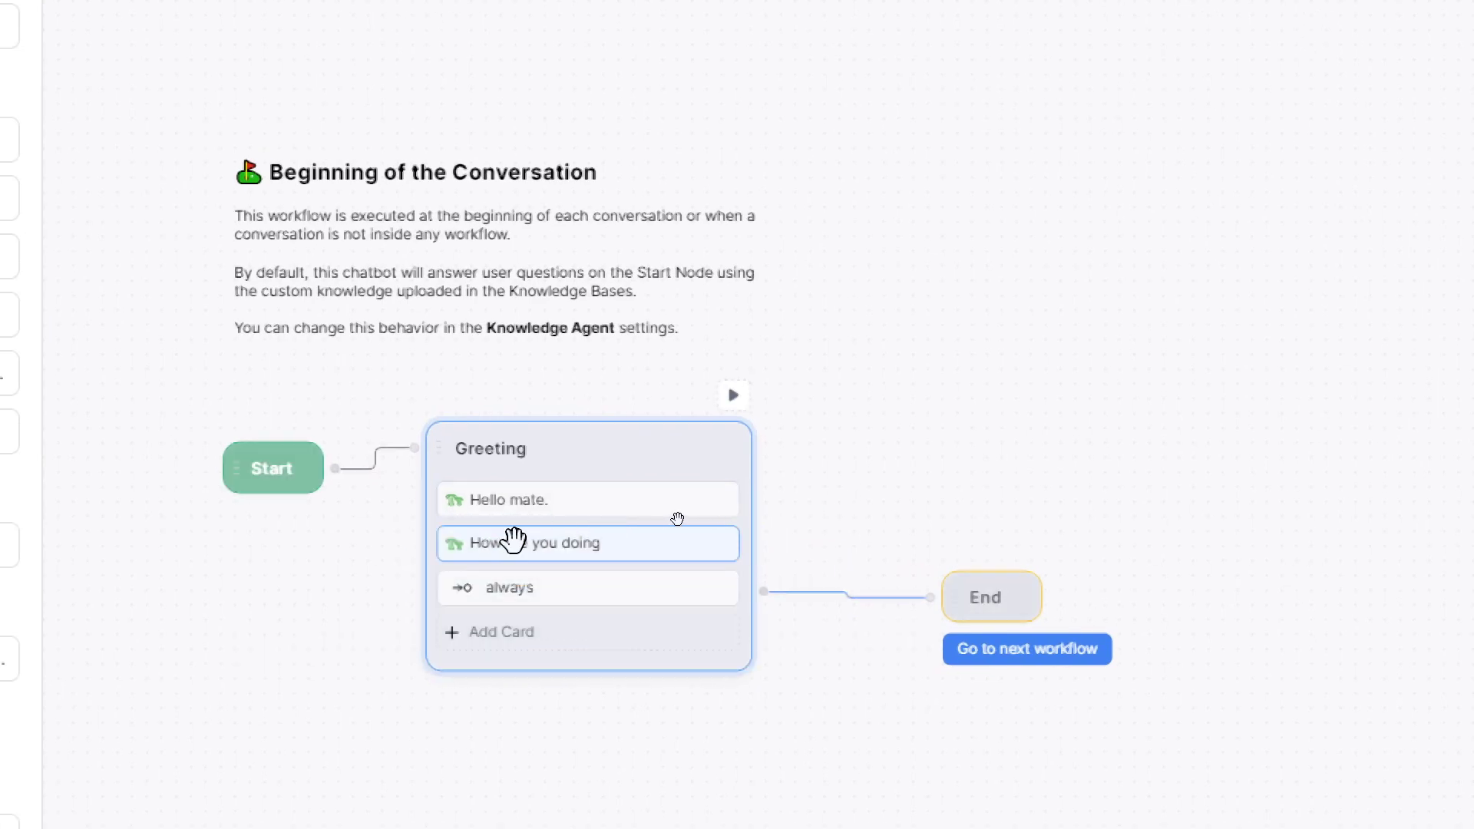
Send "hello" in the Emulator again to test both messages of the Greeting node.
{"action": "left_click", "coordinate": [1159, 810]}
{"action": "type", "text": "hello"}
{"action": "key", "text": "Return"}
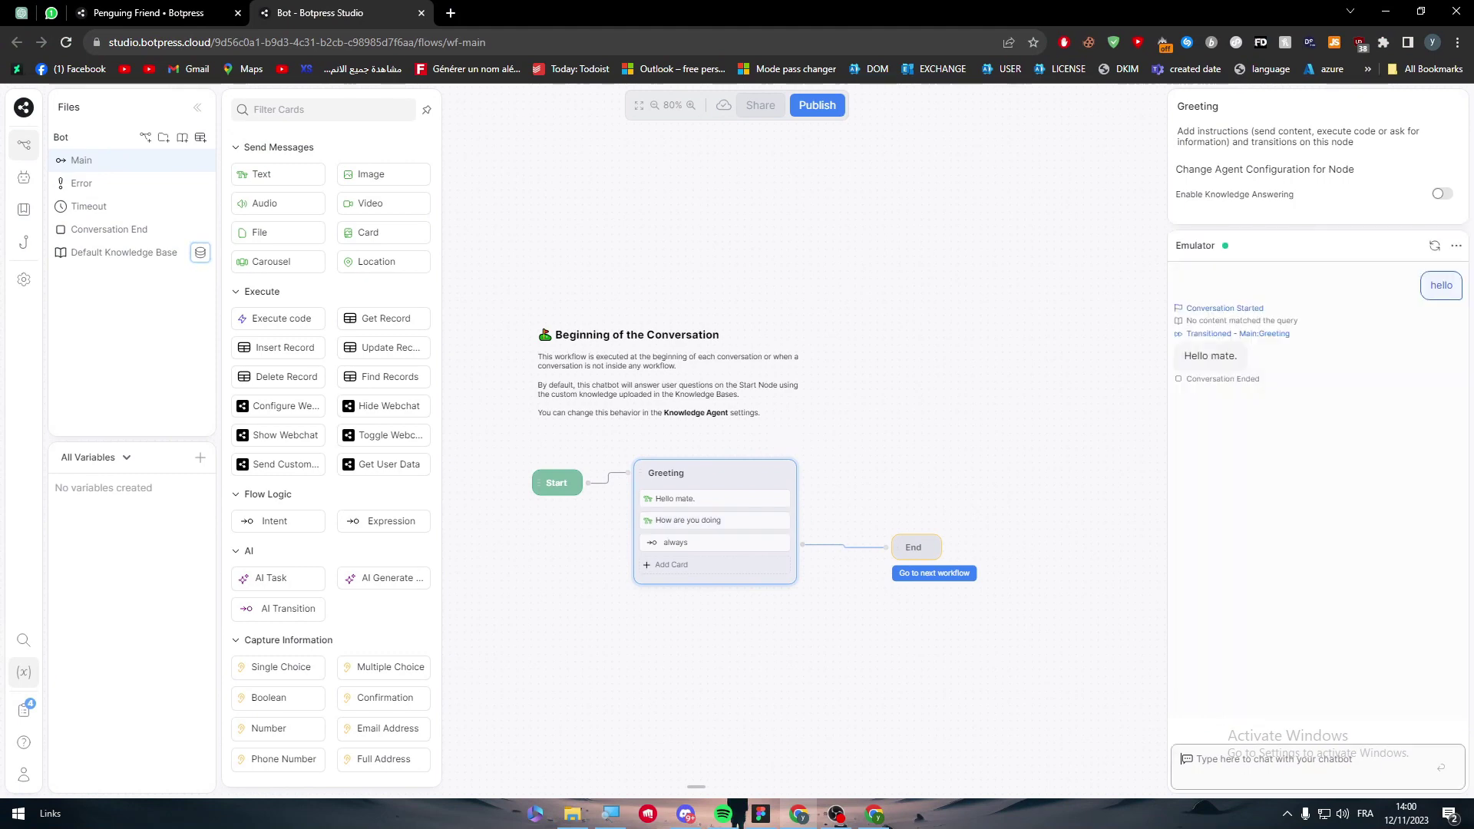
{"action": "type", "text": "hel"}
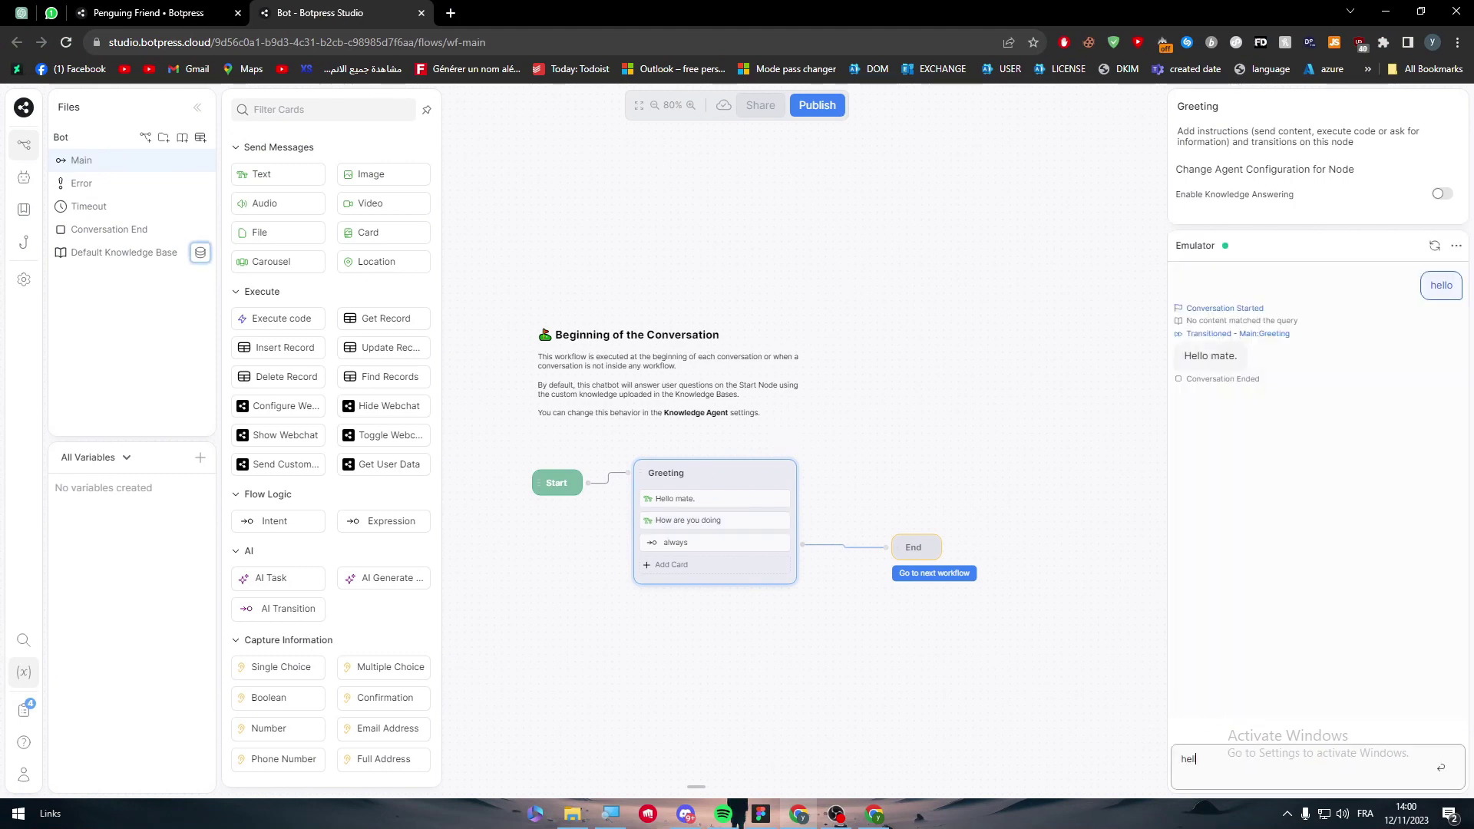
{"action": "type", "text": "lo"}
{"action": "key", "text": "Return"}
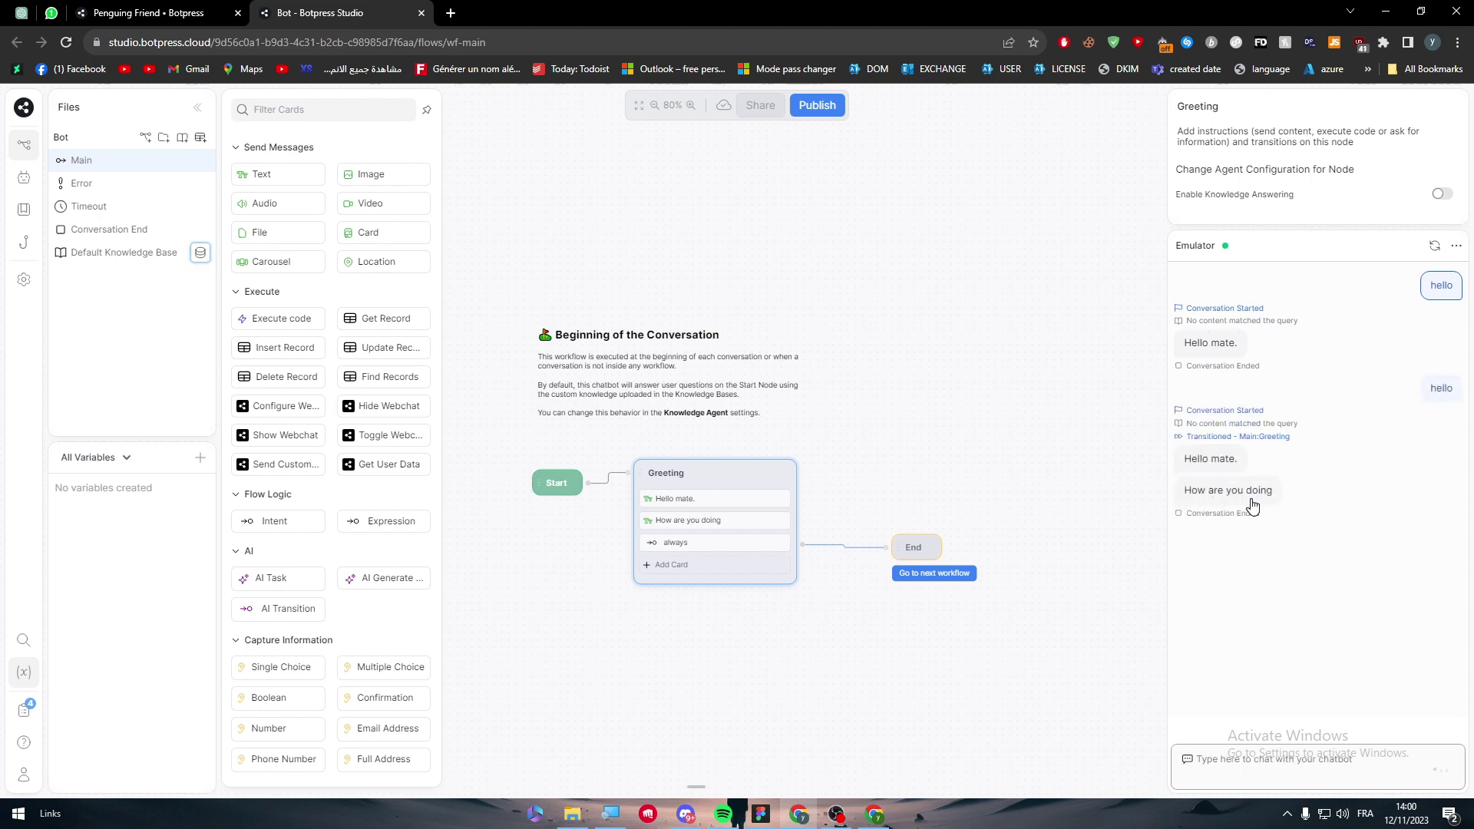
Insert a Time Measurement capture card between the "Hello mate." and "How are you doing" cards of the Greeting node.
{"action": "left_click", "coordinate": [686, 526]}
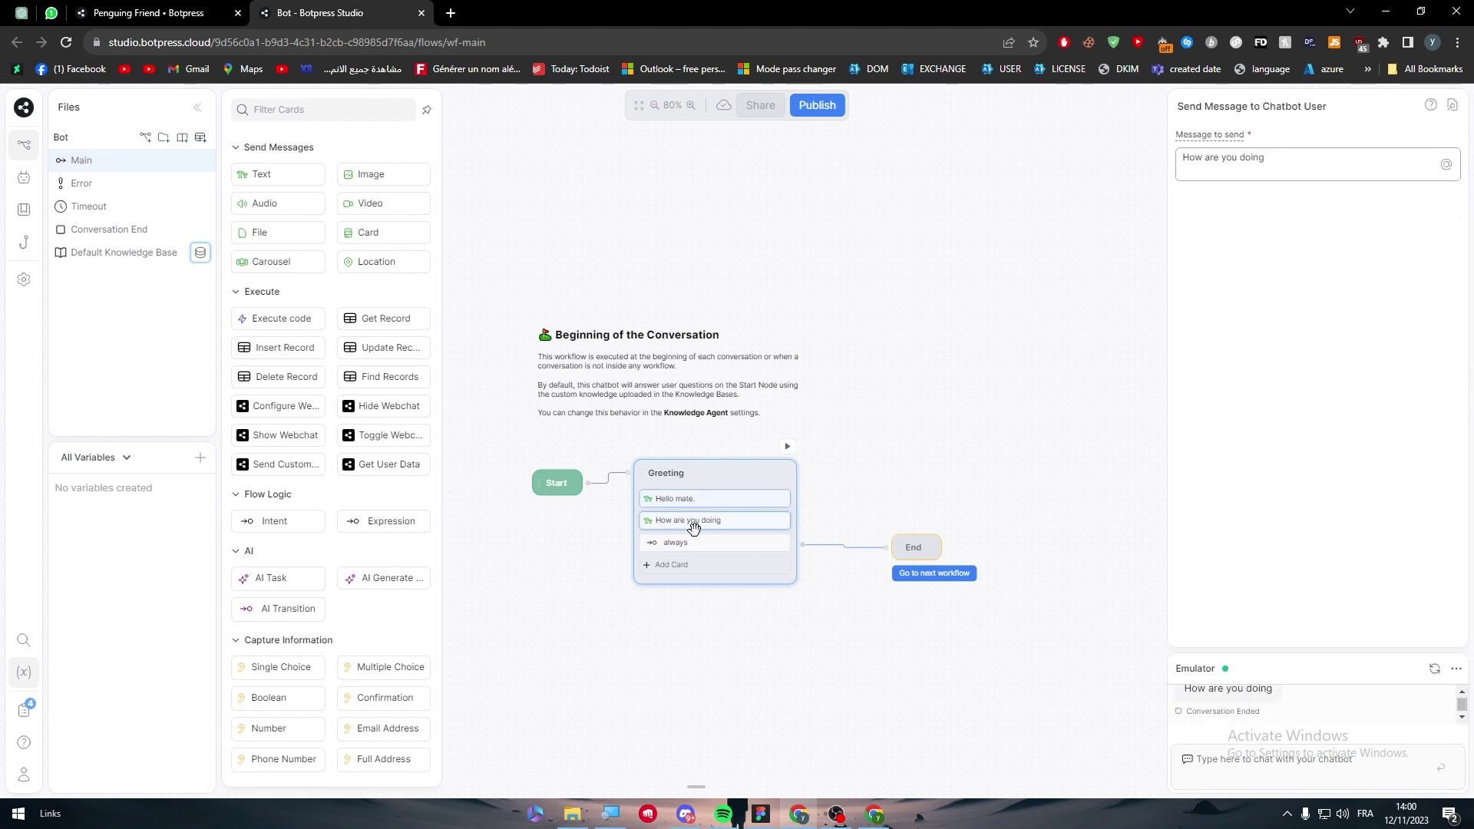
{"action": "left_click", "coordinate": [691, 498]}
{"action": "left_click", "coordinate": [691, 519]}
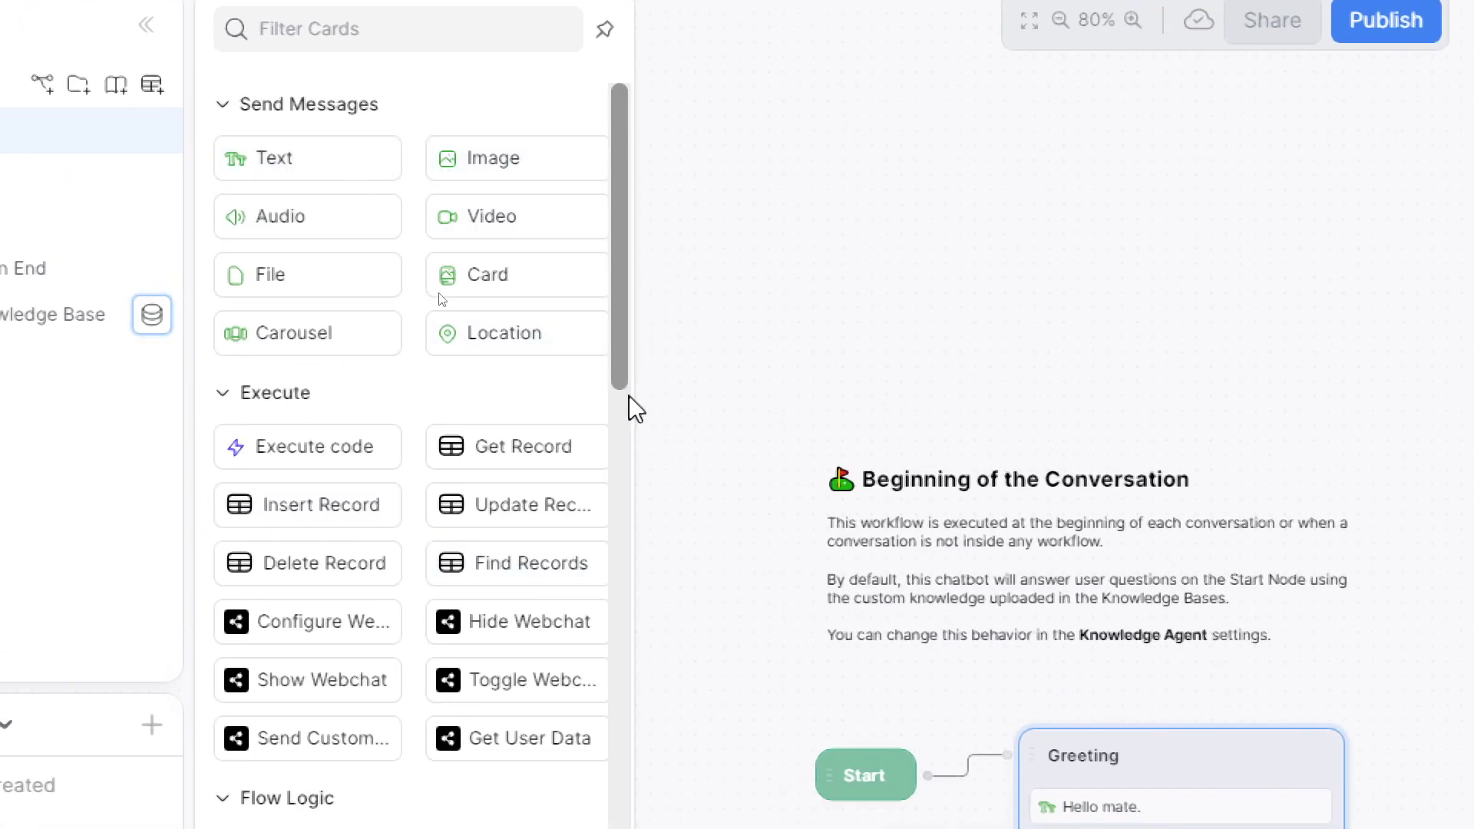
{"action": "scroll", "coordinate": [628, 404], "scroll_direction": "down", "scroll_amount": 5}
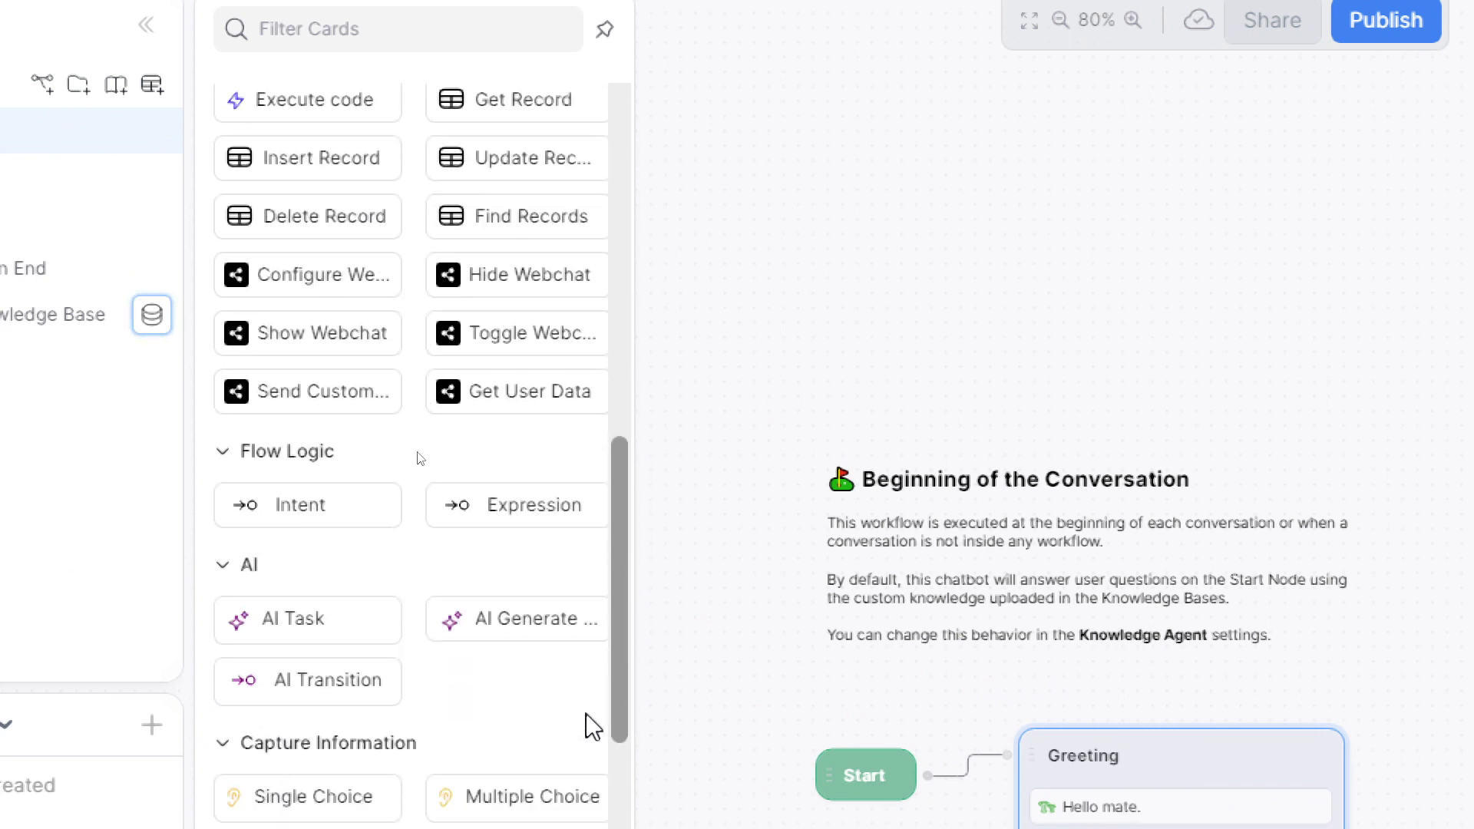
{"action": "scroll", "coordinate": [608, 754], "scroll_direction": "down", "scroll_amount": 2}
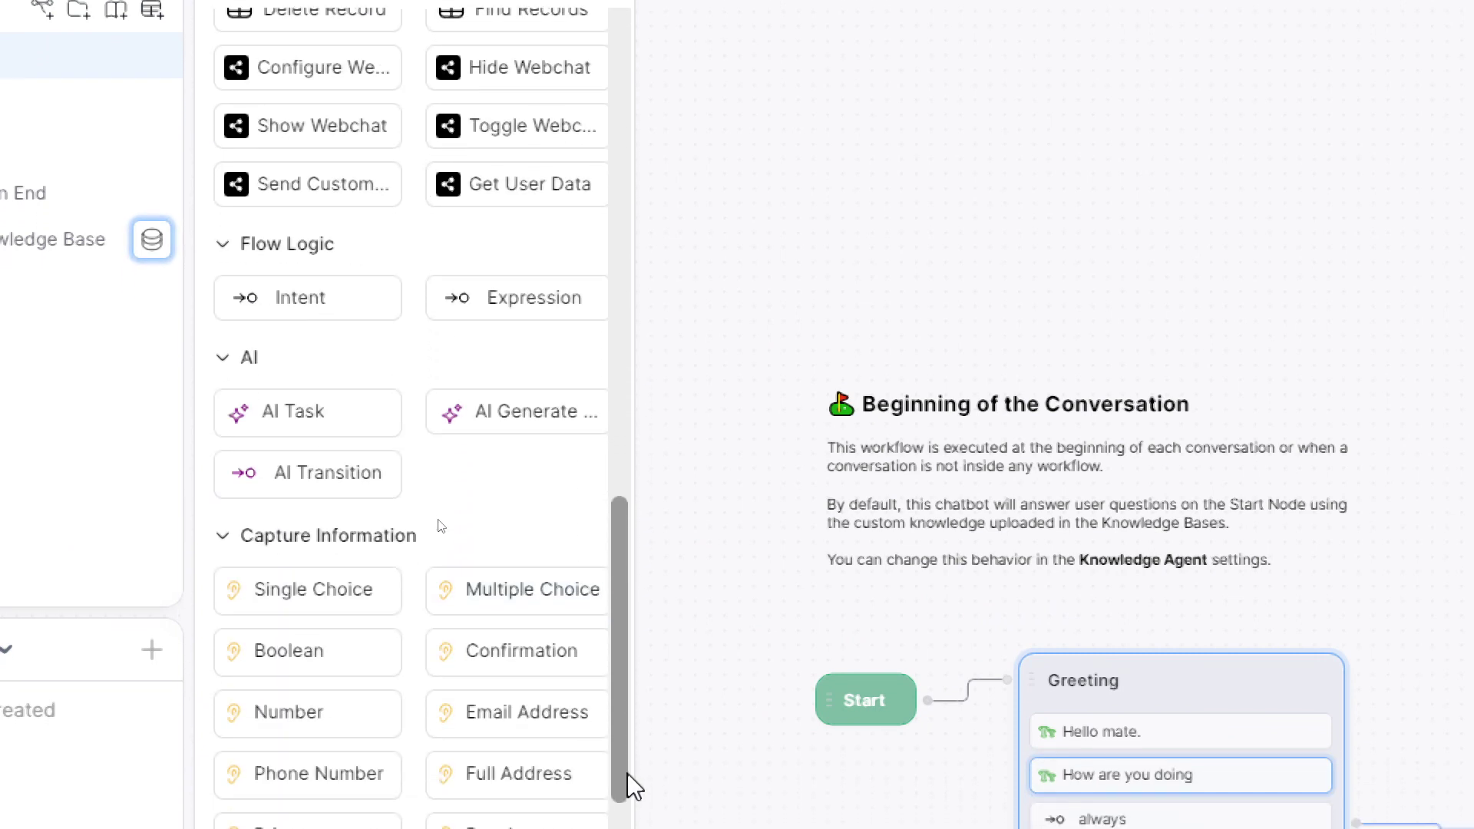
{"action": "scroll", "coordinate": [628, 775], "scroll_direction": "down", "scroll_amount": 1}
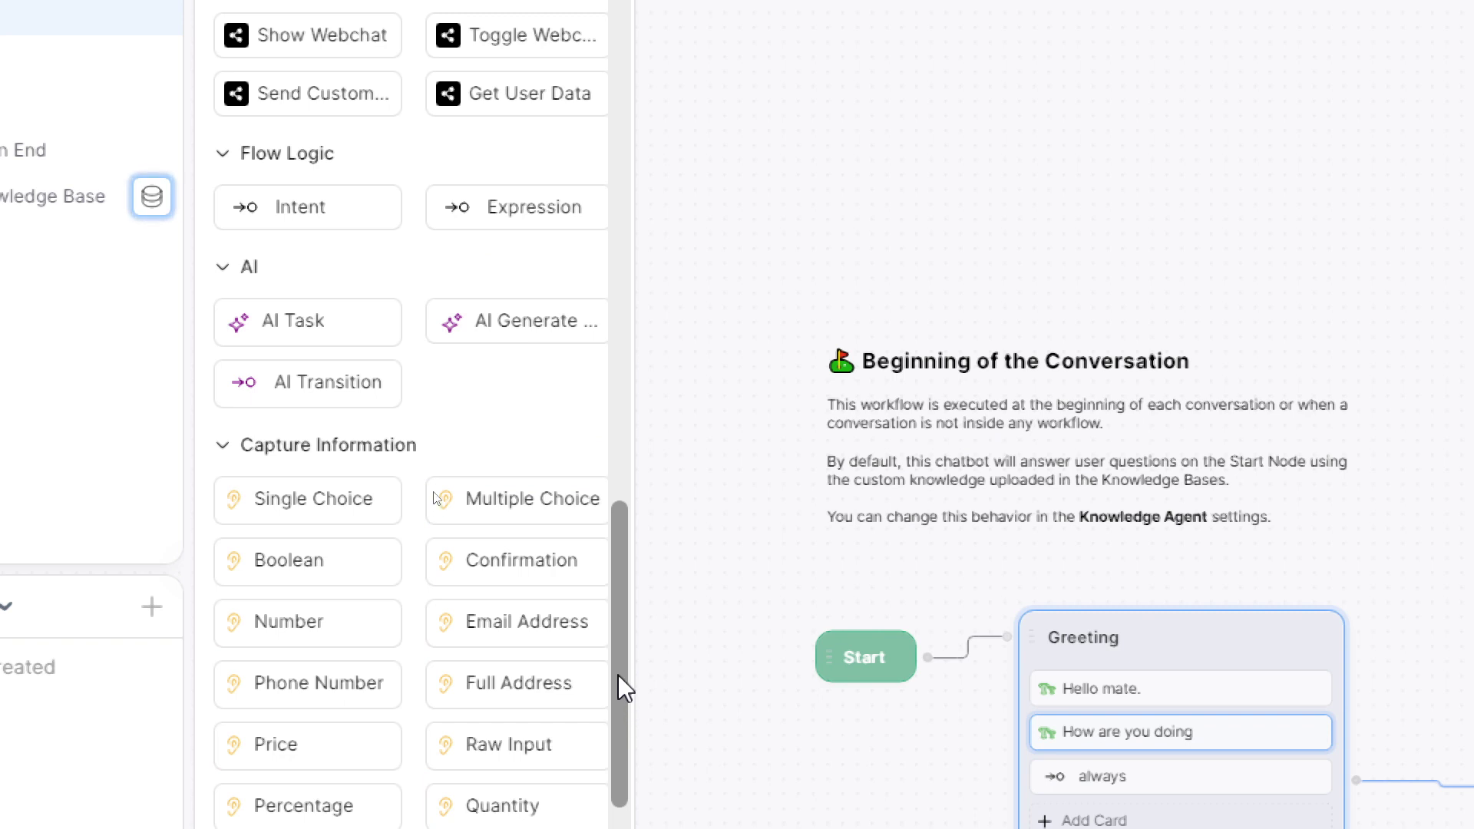
{"action": "scroll", "coordinate": [629, 672], "scroll_direction": "down", "scroll_amount": 2}
{"action": "scroll", "coordinate": [619, 799], "scroll_direction": "down", "scroll_amount": 2}
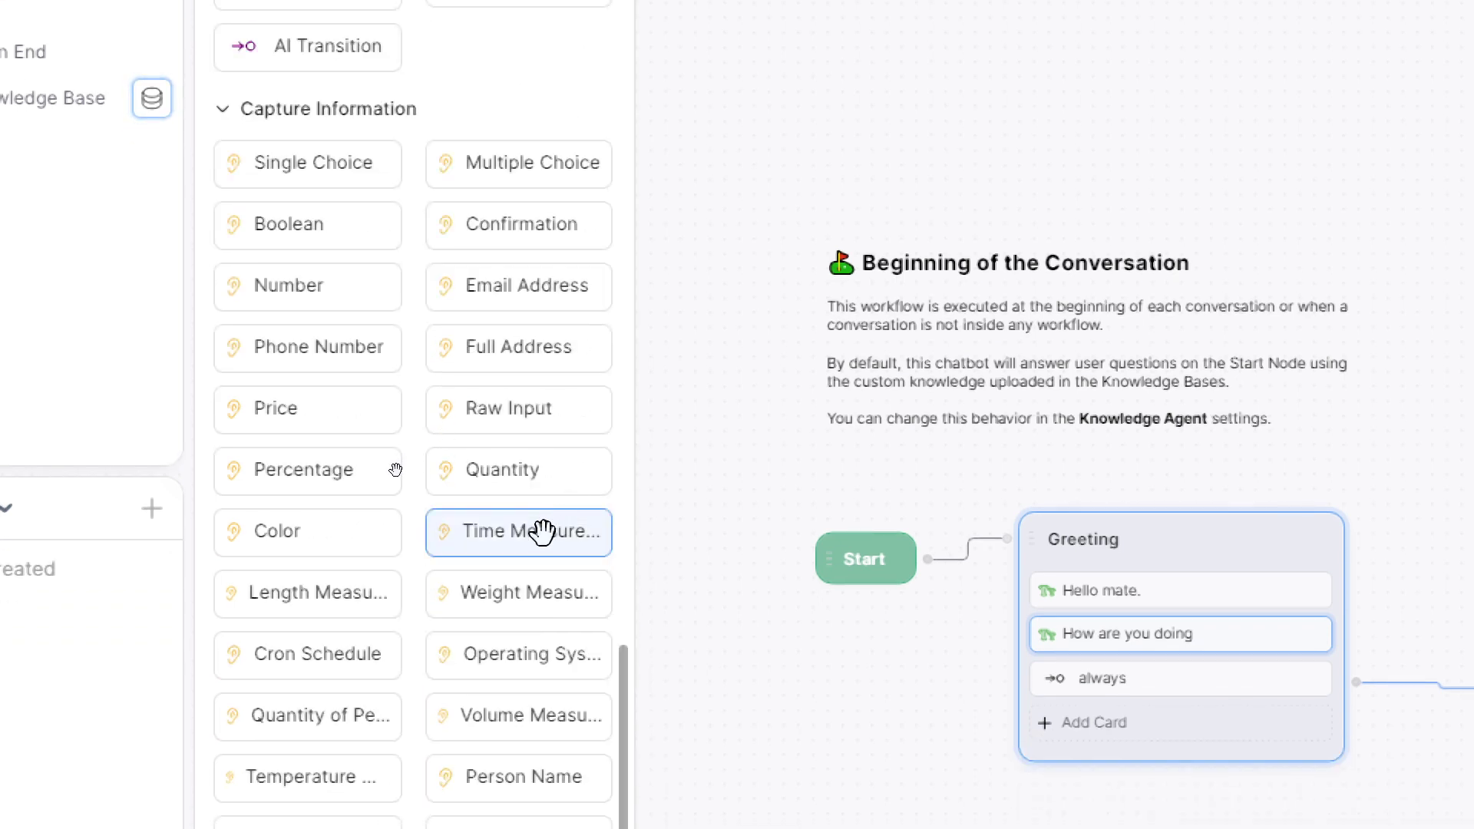
{"action": "left_click_drag", "start_coordinate": [546, 543], "coordinate": [1129, 639]}
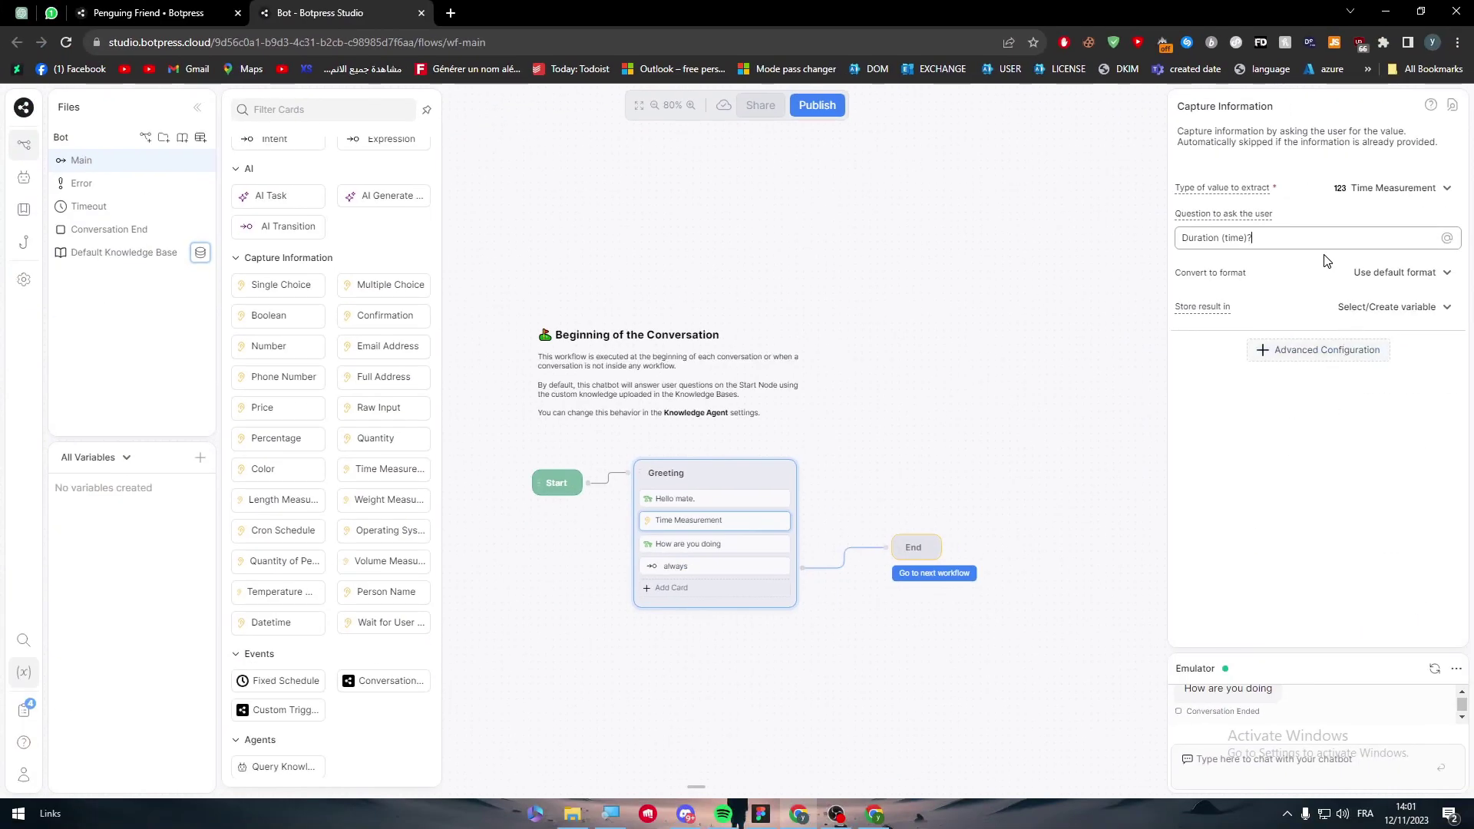
Set the Time Measurement card's question to "5" and its type of value to extract to Single Choice.
{"action": "key", "text": "ctrl+a"}
{"action": "type", "text": "5"}
{"action": "left_click", "coordinate": [1321, 417]}
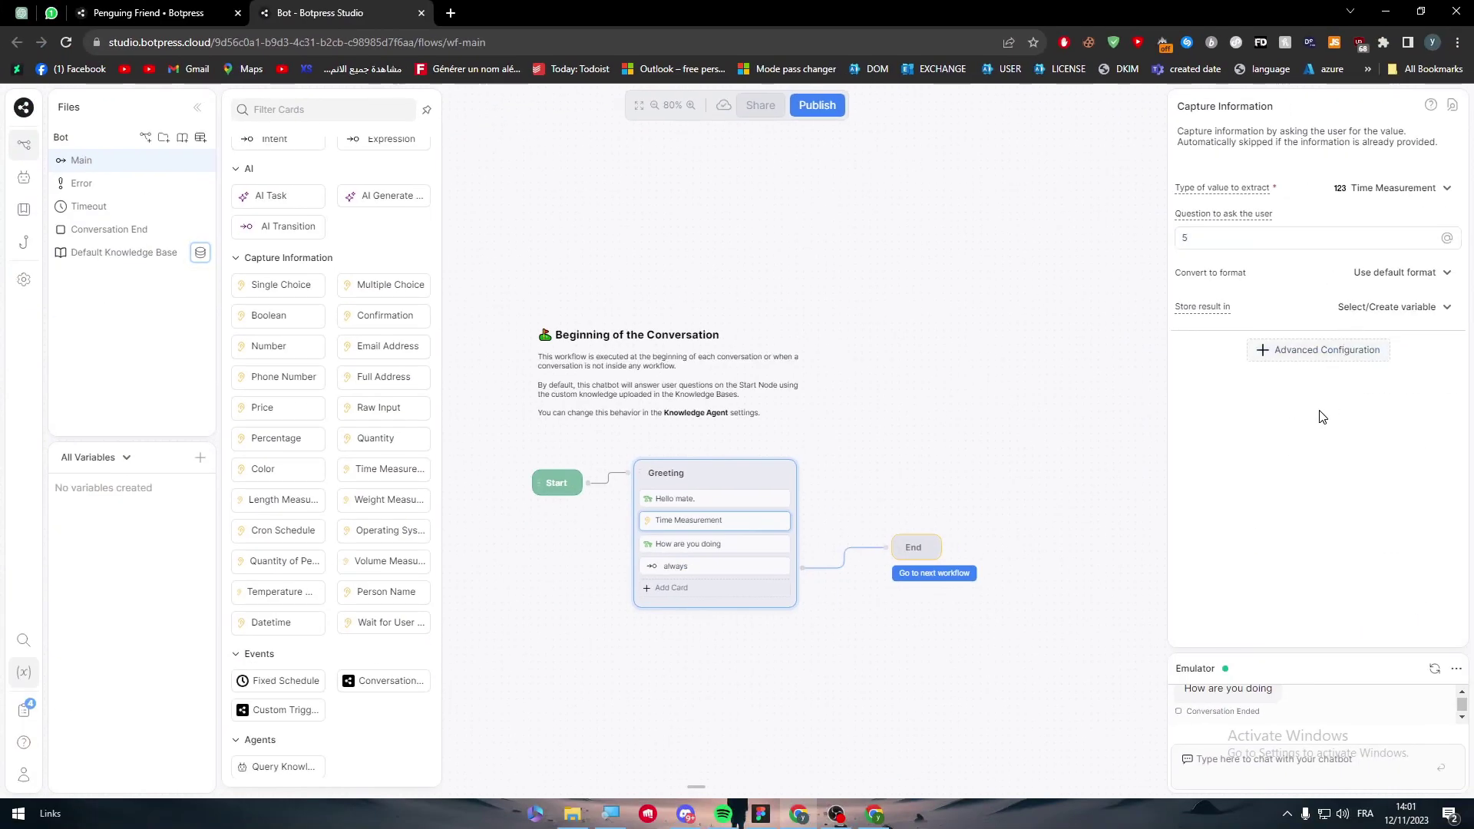
{"action": "left_click", "coordinate": [1265, 238]}
{"action": "key", "text": "ctrl+a"}
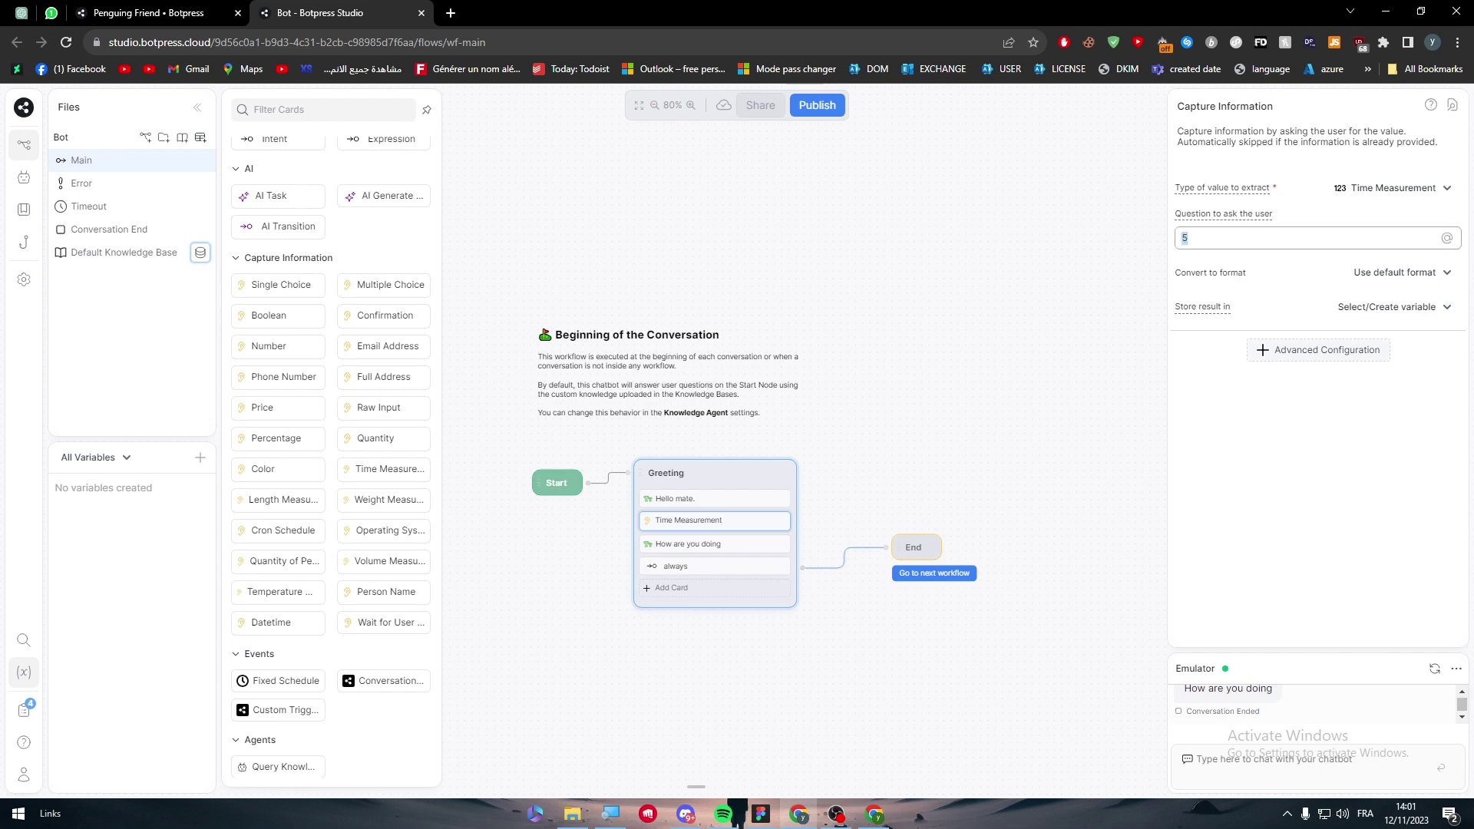
{"action": "left_click", "coordinate": [1377, 198]}
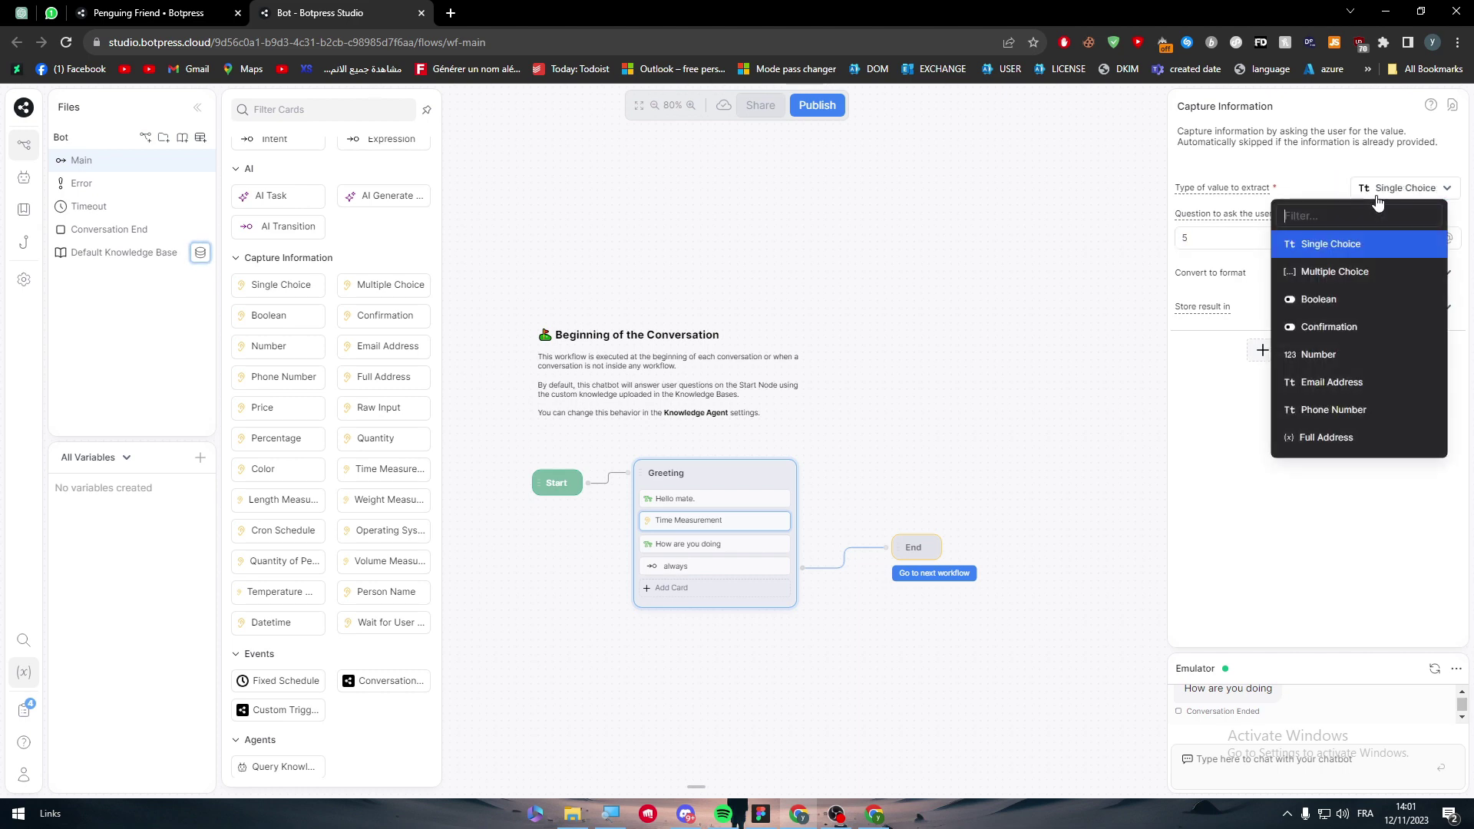
{"action": "left_click", "coordinate": [699, 443]}
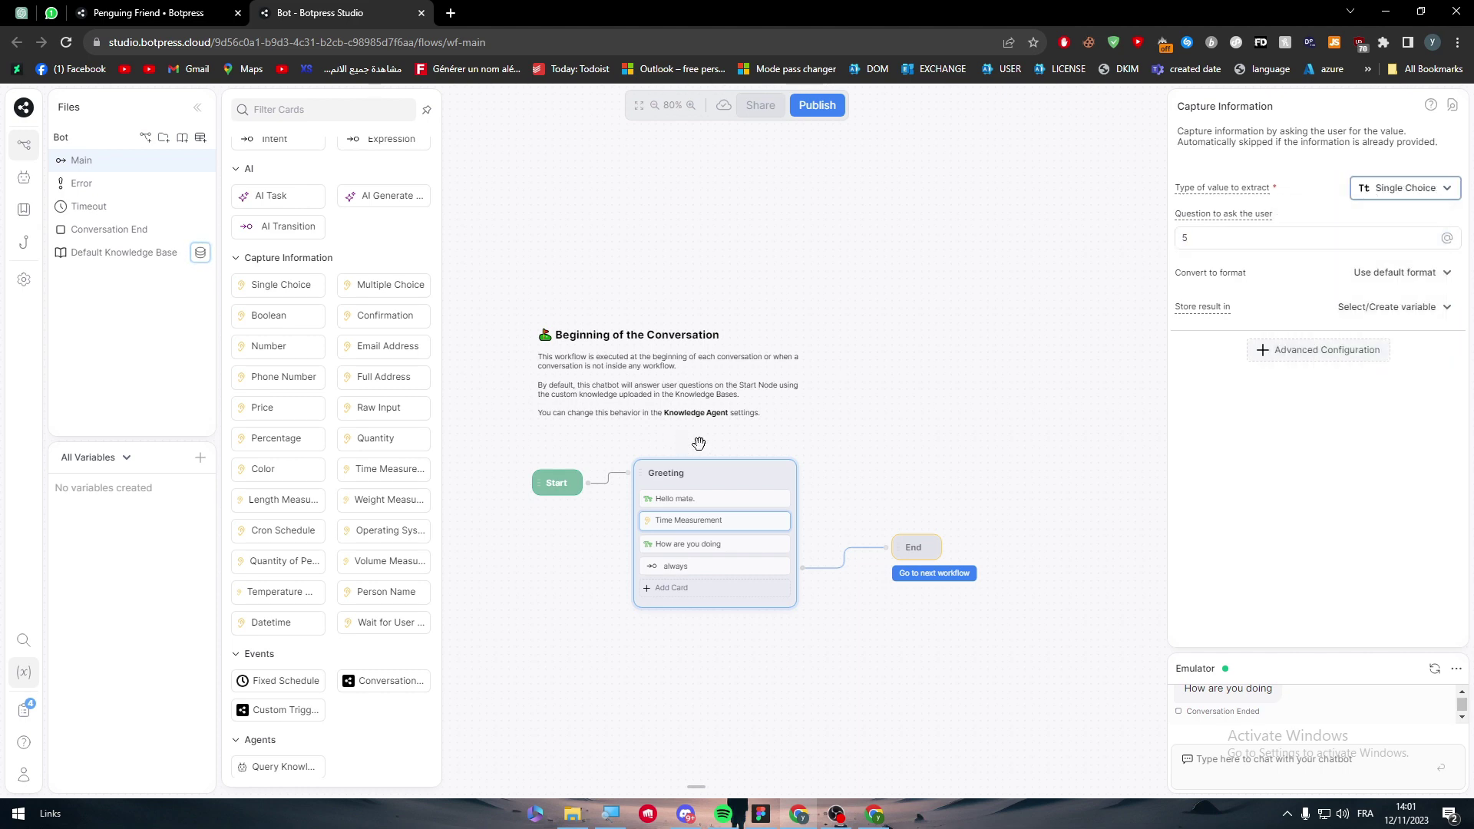
Delete the Time Measurement card from the Greeting node.
{"action": "right_click", "coordinate": [730, 539]}
{"action": "left_click", "coordinate": [750, 578]}
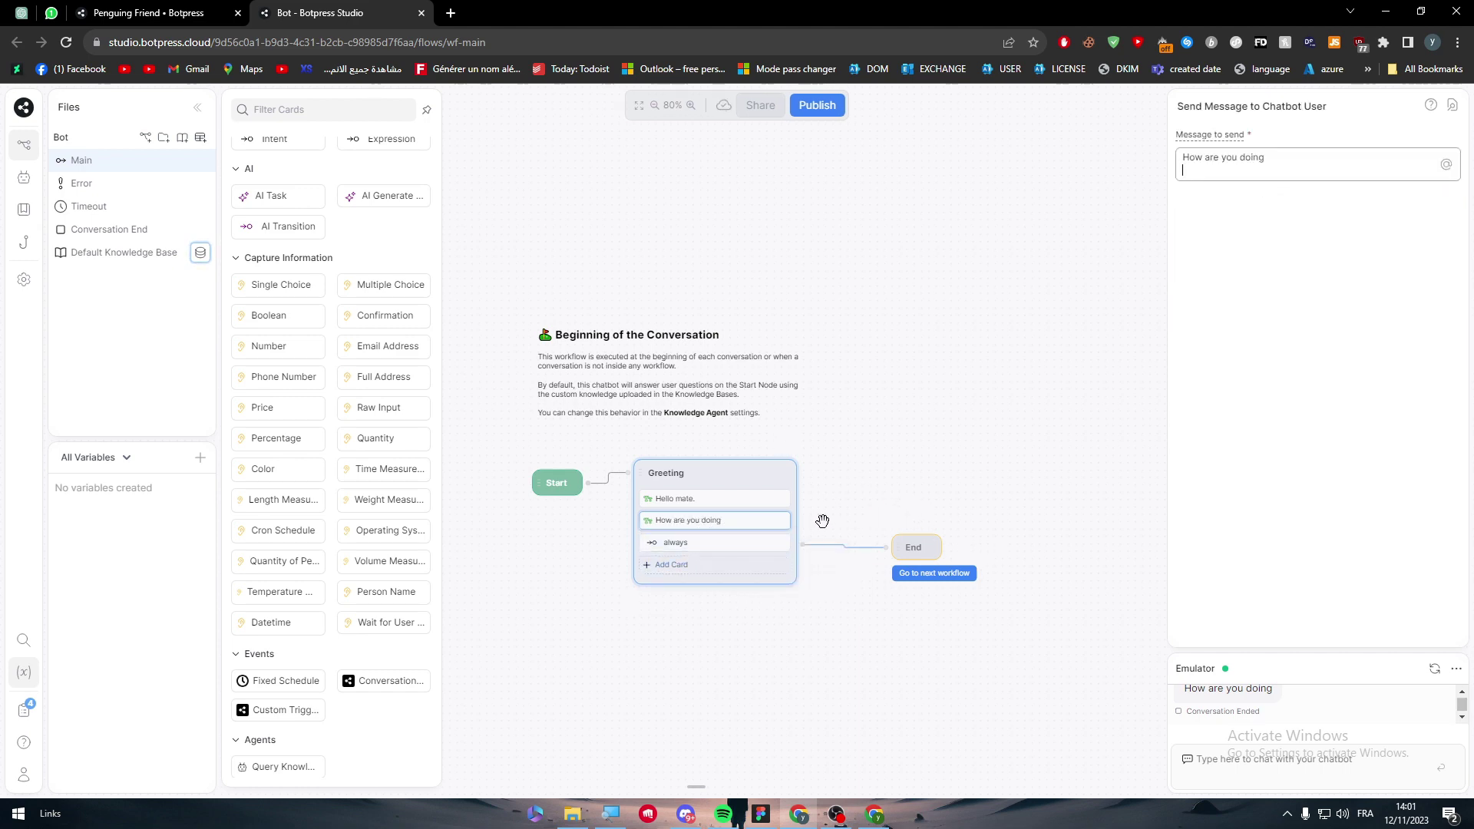
Look at the Conversation End workflow that follows the End node and return to the Main workflow.
{"action": "left_click", "coordinate": [925, 580]}
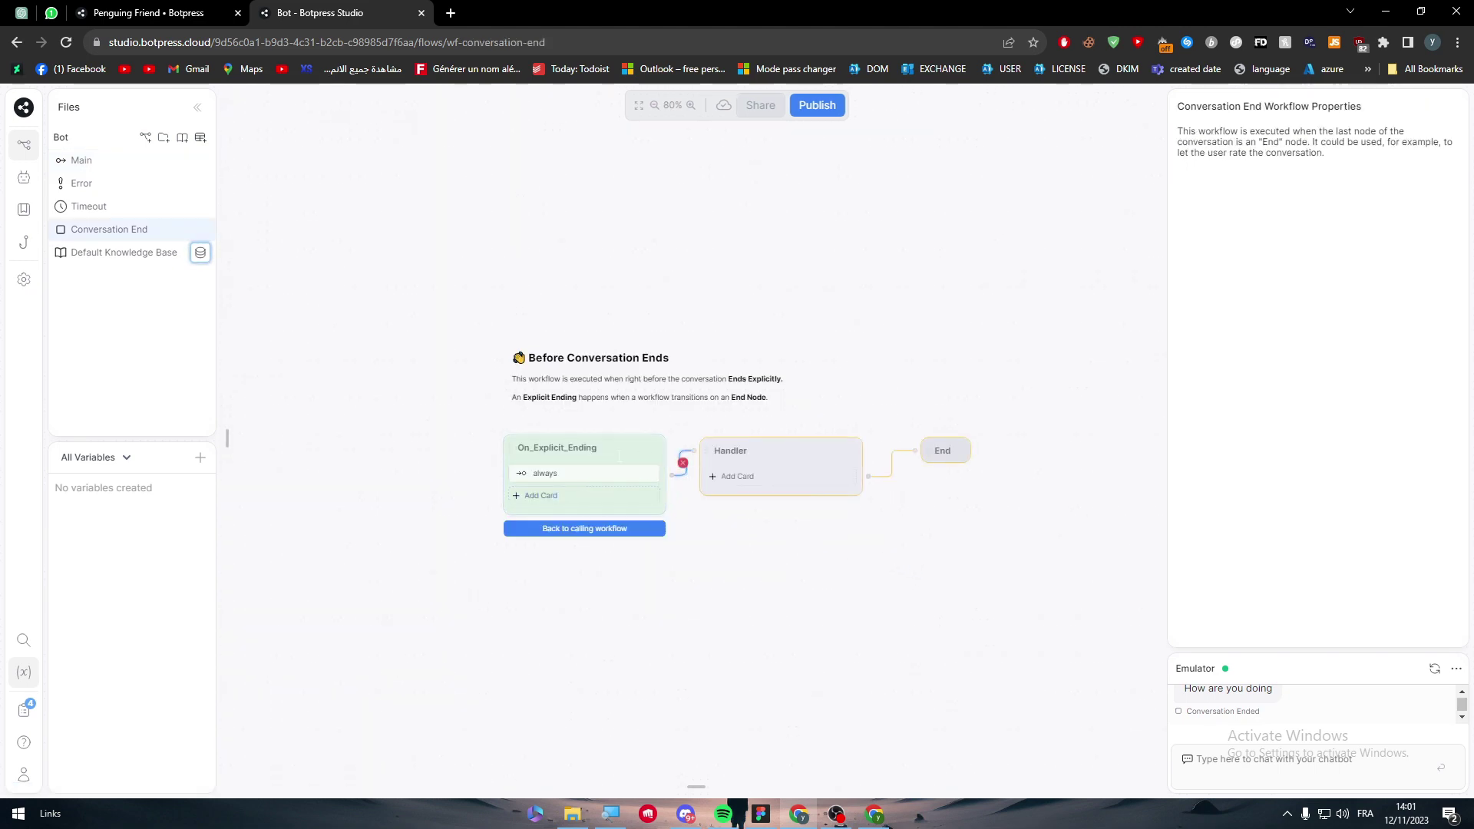
{"action": "left_click", "coordinate": [127, 206]}
{"action": "left_click", "coordinate": [107, 163]}
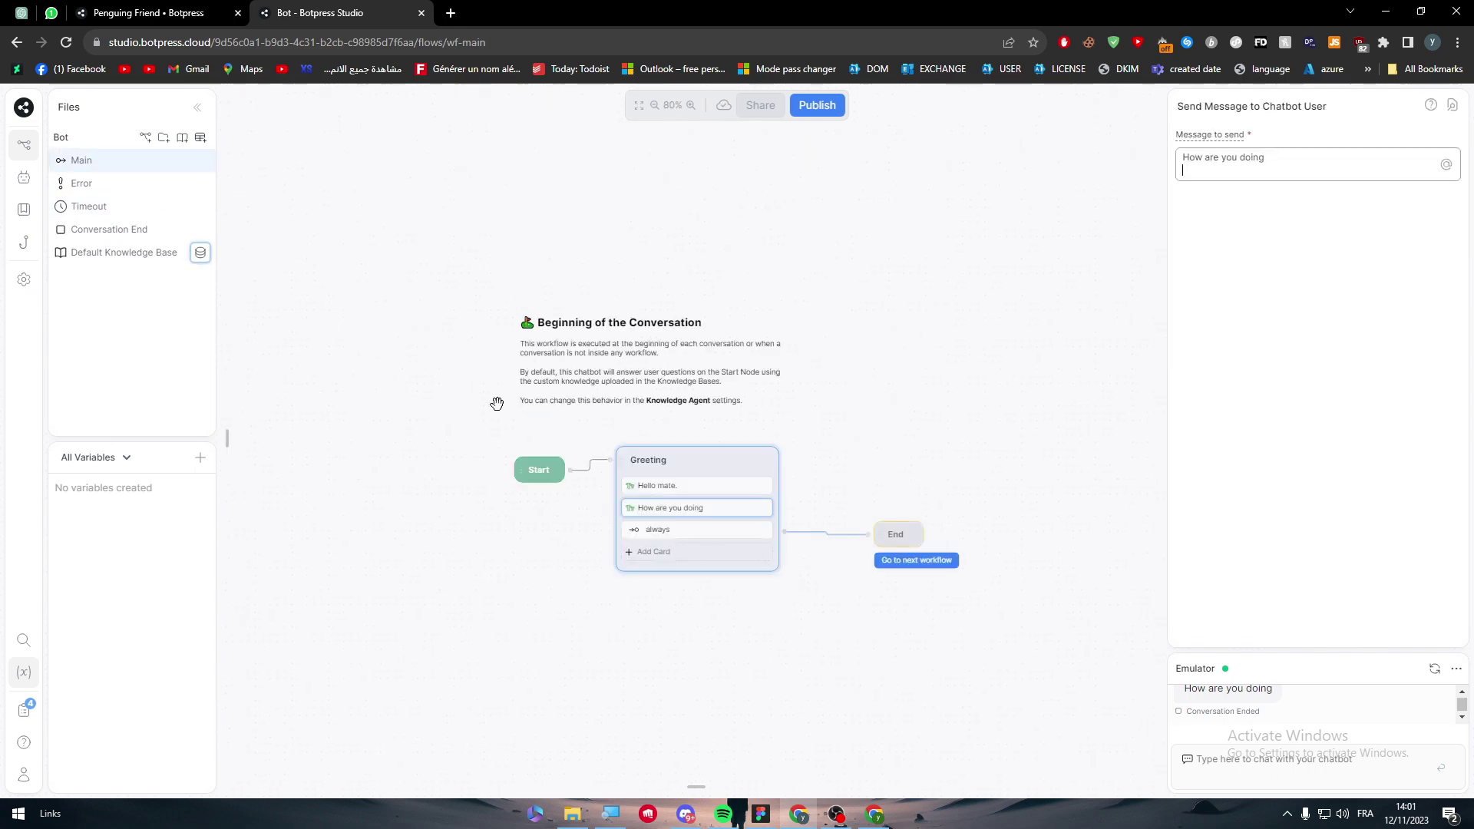
{"action": "left_click", "coordinate": [871, 476]}
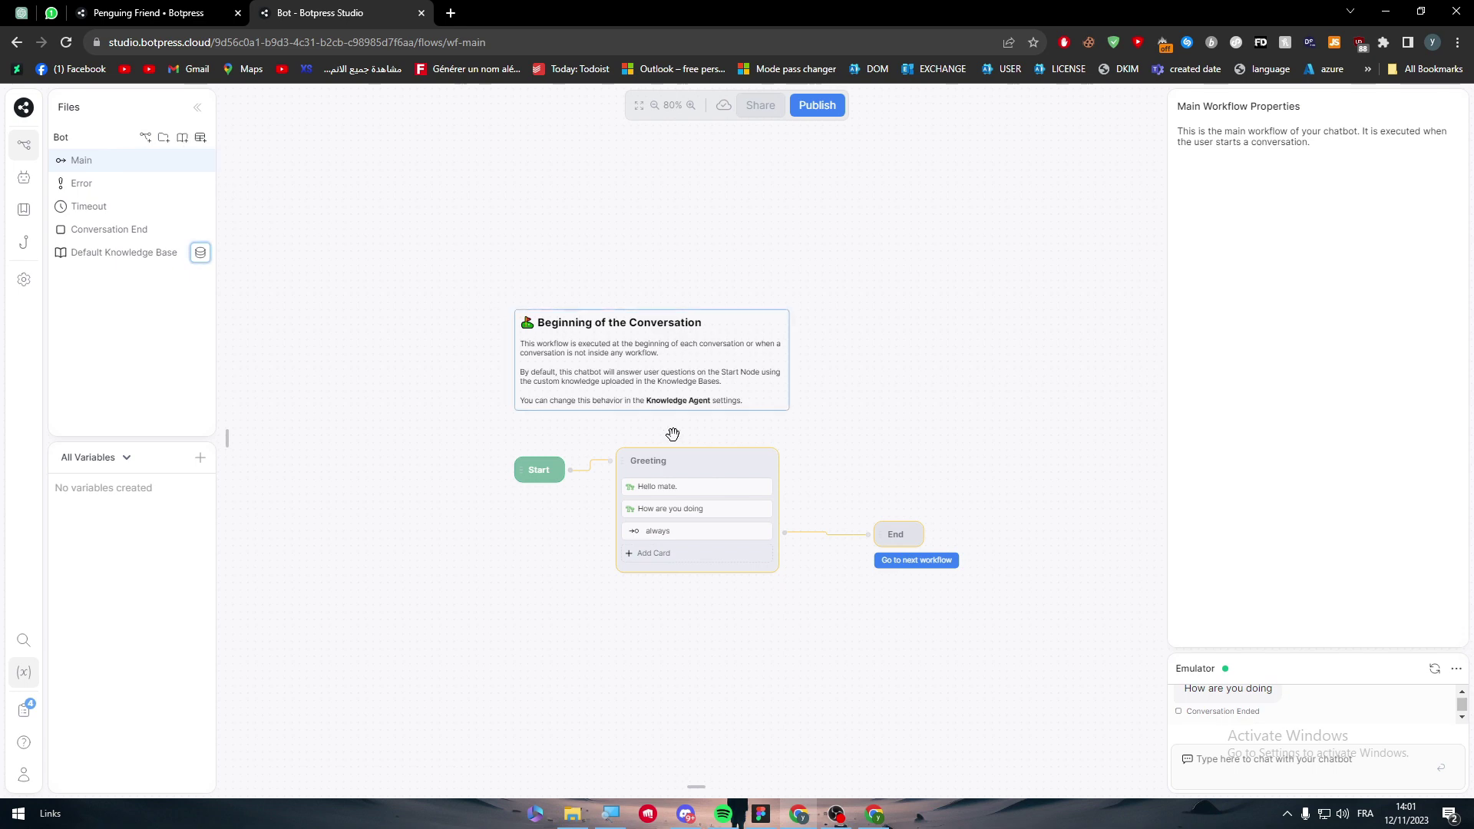
Disconnect the Greeting node from the Start and End nodes.
{"action": "right_click", "coordinate": [688, 465]}
{"action": "left_click", "coordinate": [791, 481]}
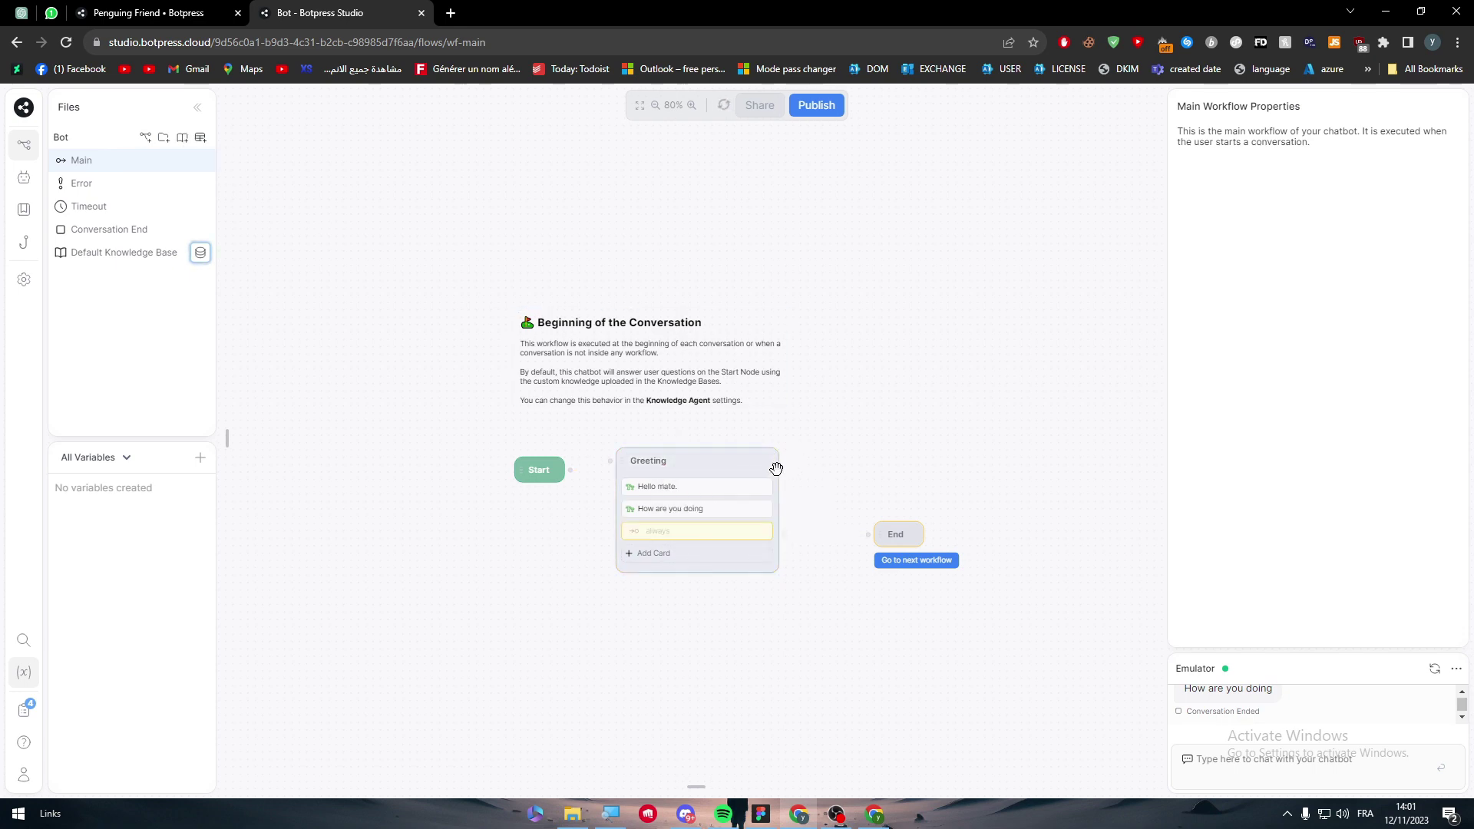
{"action": "left_click", "coordinate": [777, 469]}
{"action": "right_click", "coordinate": [777, 470]}
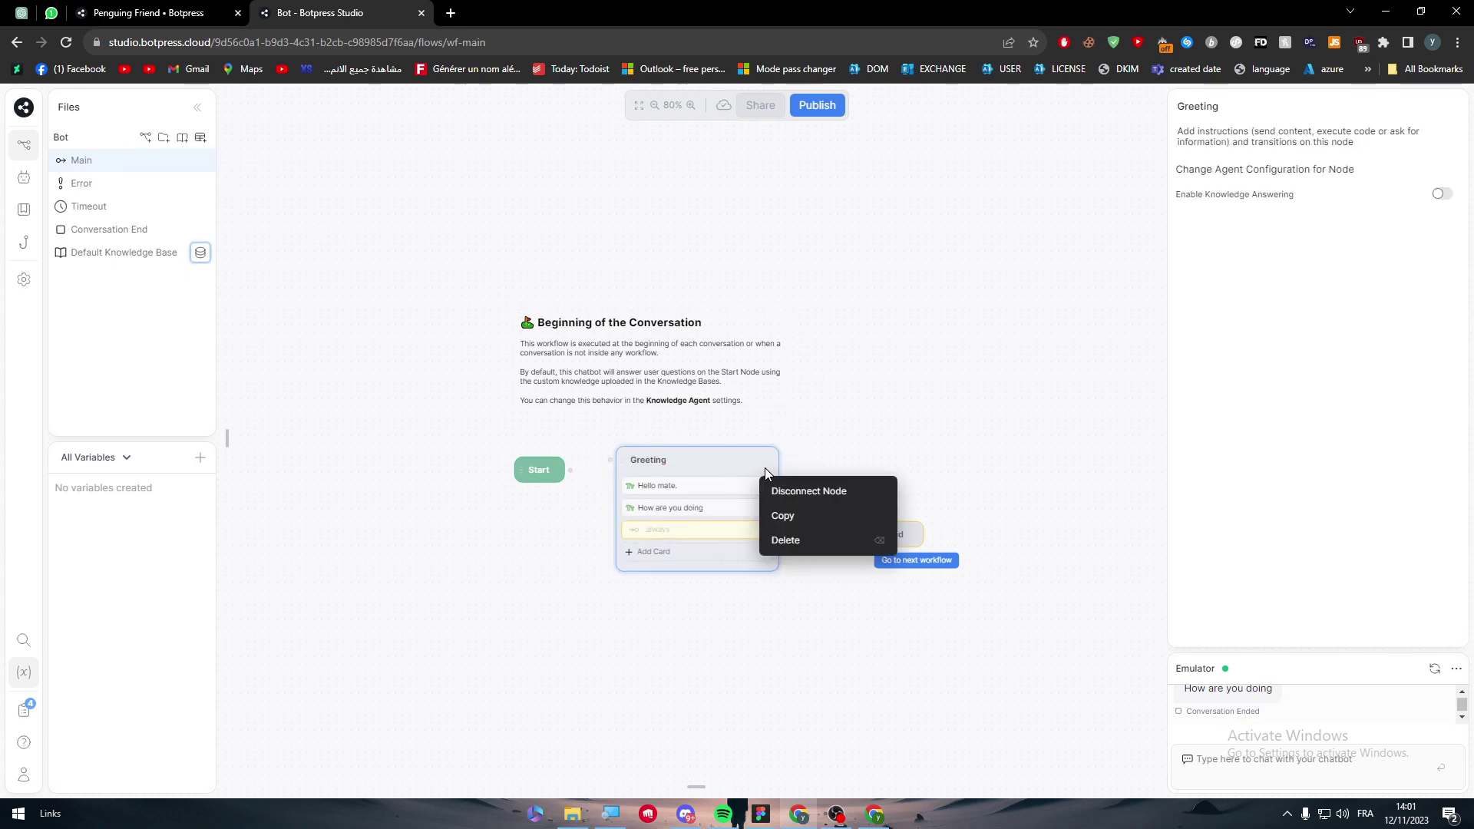
{"action": "left_click", "coordinate": [774, 463]}
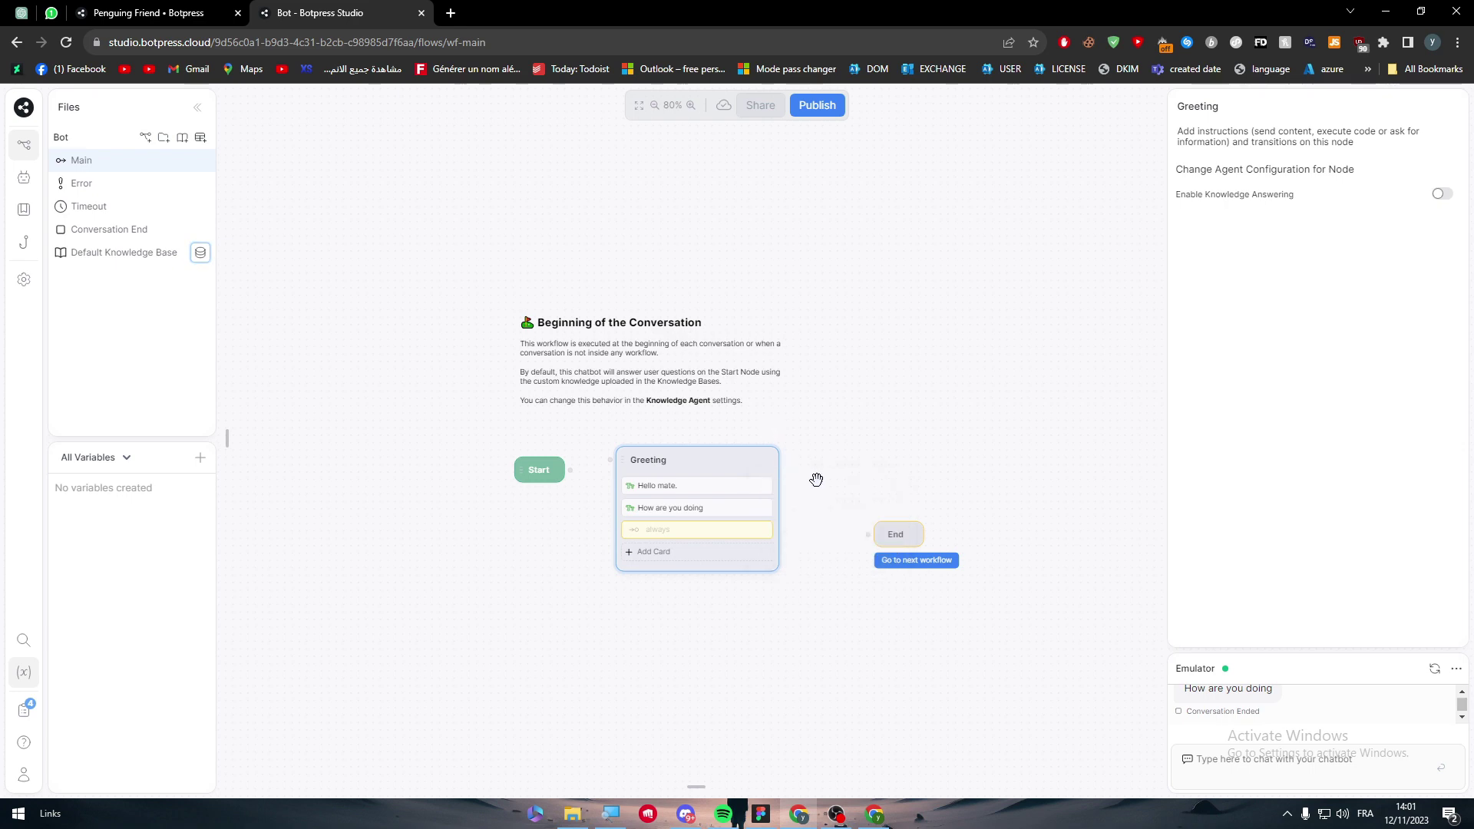
Move the Greeting node slightly lower and farther from the Start node, keeping its title.
{"action": "left_click_drag", "start_coordinate": [816, 479], "coordinate": [865, 490]}
{"action": "left_click_drag", "start_coordinate": [775, 491], "coordinate": [823, 598]}
{"action": "left_click", "coordinate": [837, 407]}
{"action": "left_click", "coordinate": [885, 451]}
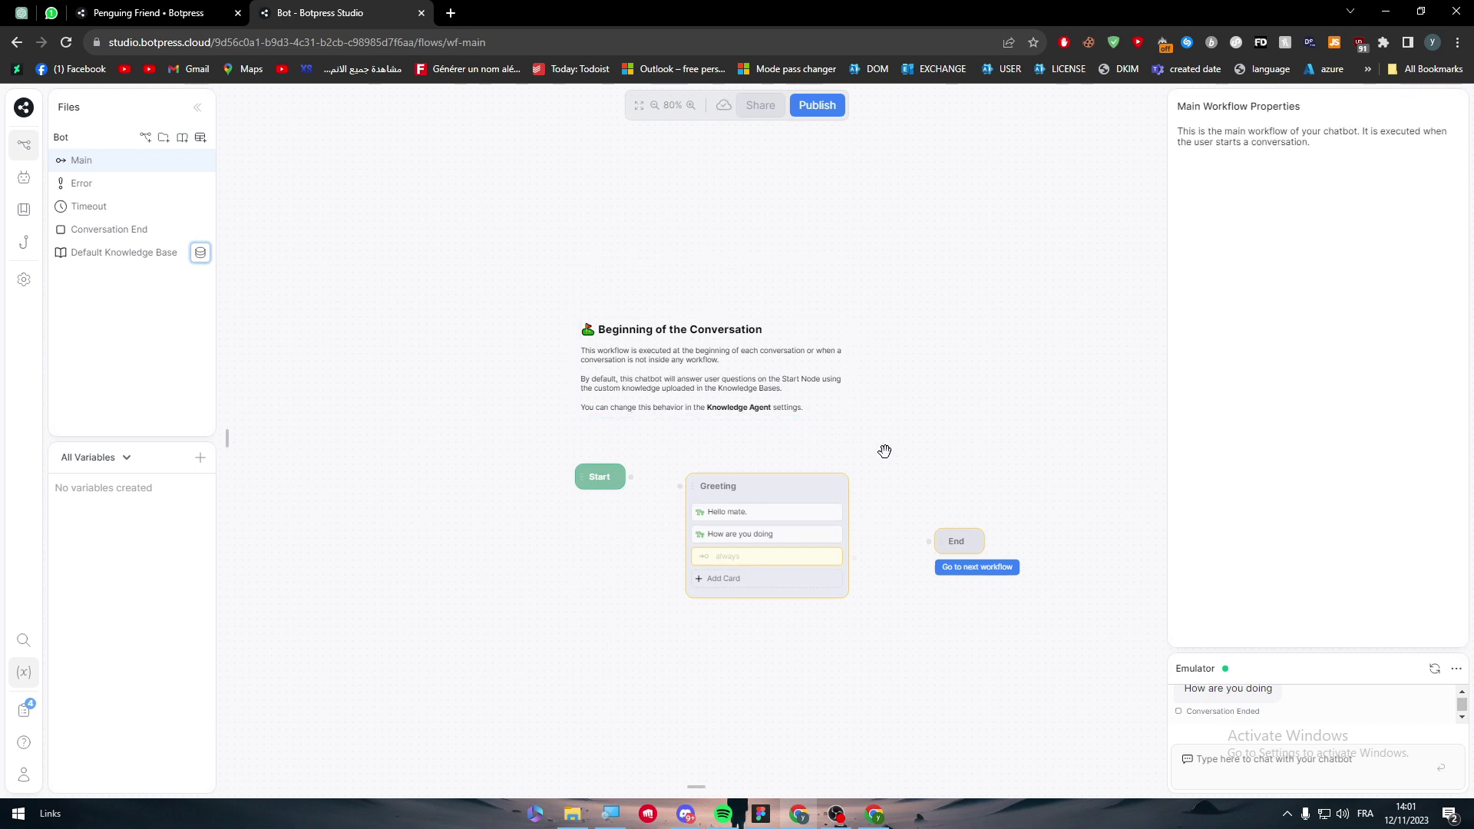
{"action": "left_click", "coordinate": [809, 489]}
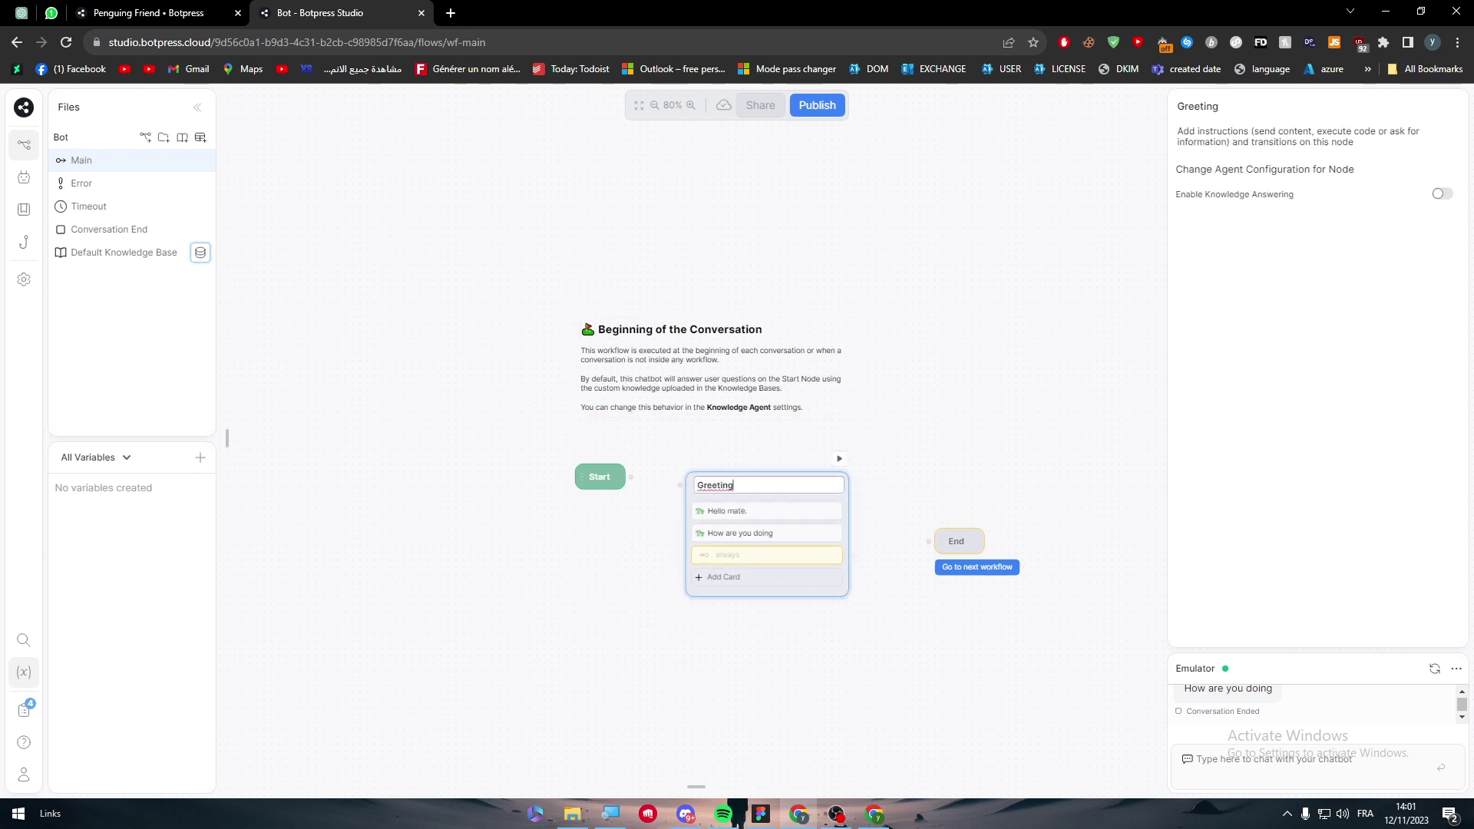
{"action": "left_click", "coordinate": [795, 480]}
{"action": "left_click", "coordinate": [790, 472]}
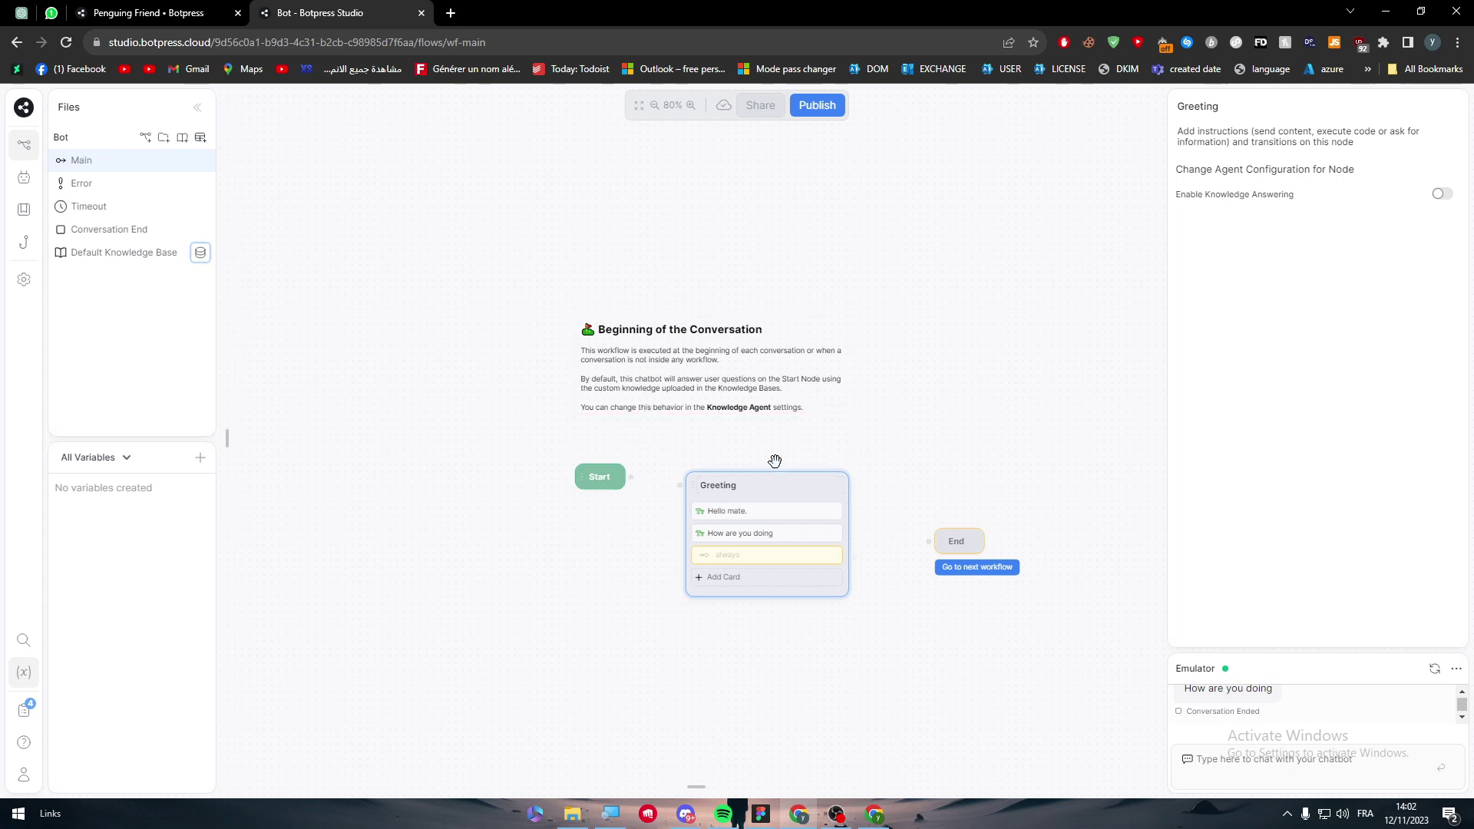
Add a new workflow with its default name to the bot and return to the Main workflow.
{"action": "left_click", "coordinate": [199, 160]}
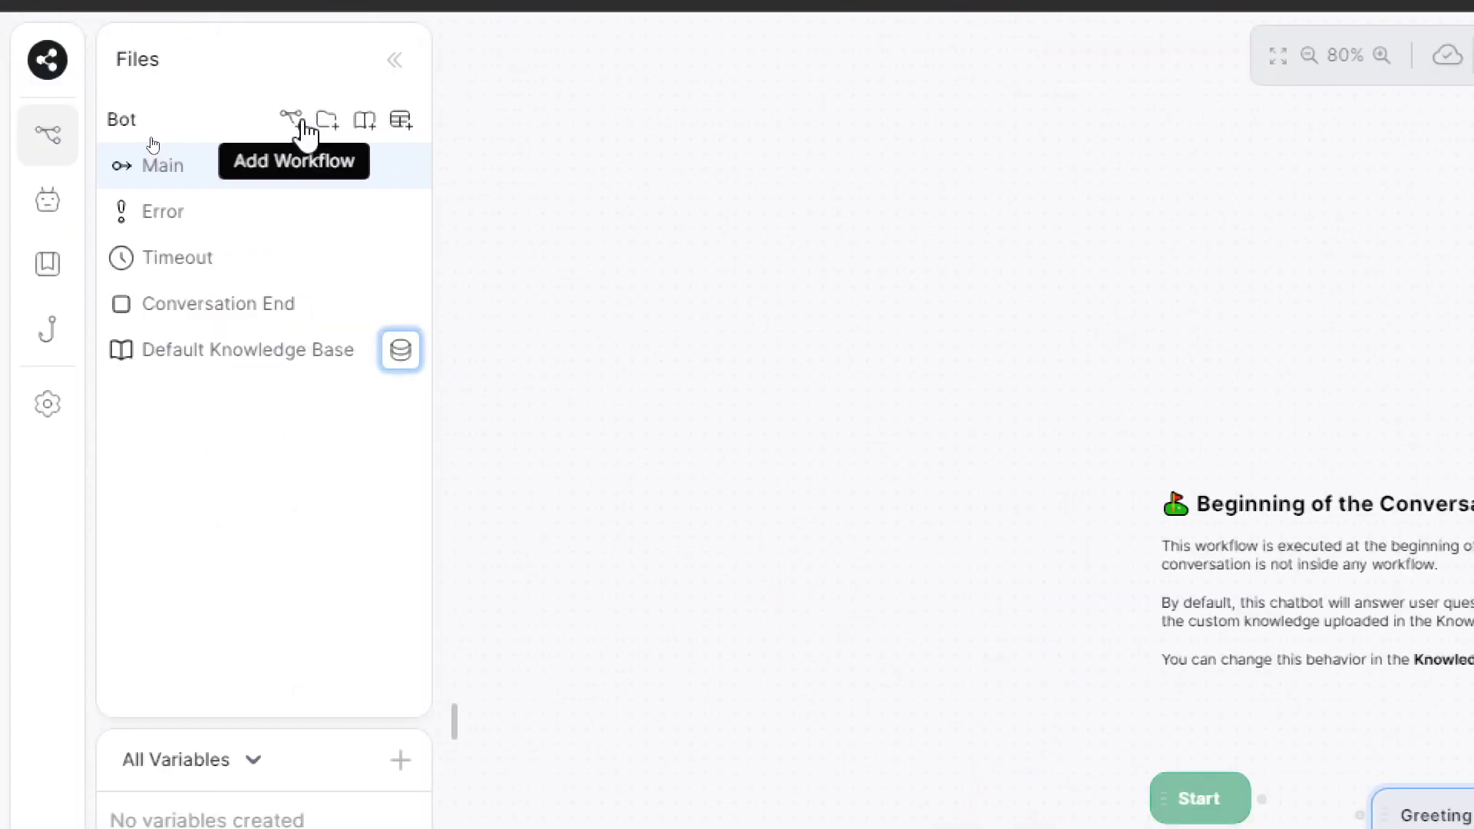
{"action": "left_click", "coordinate": [294, 120]}
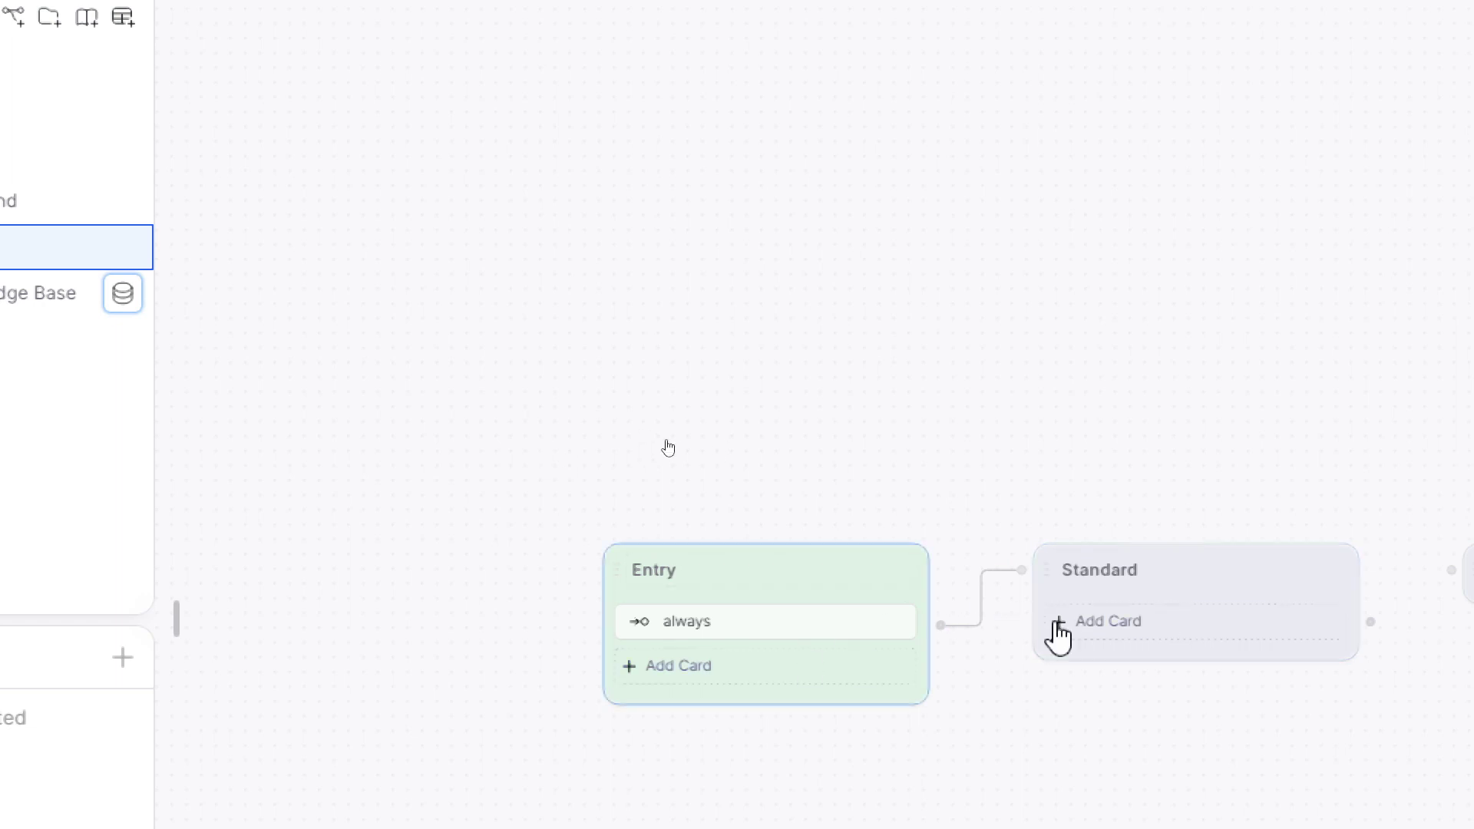
{"action": "left_click", "coordinate": [1075, 634]}
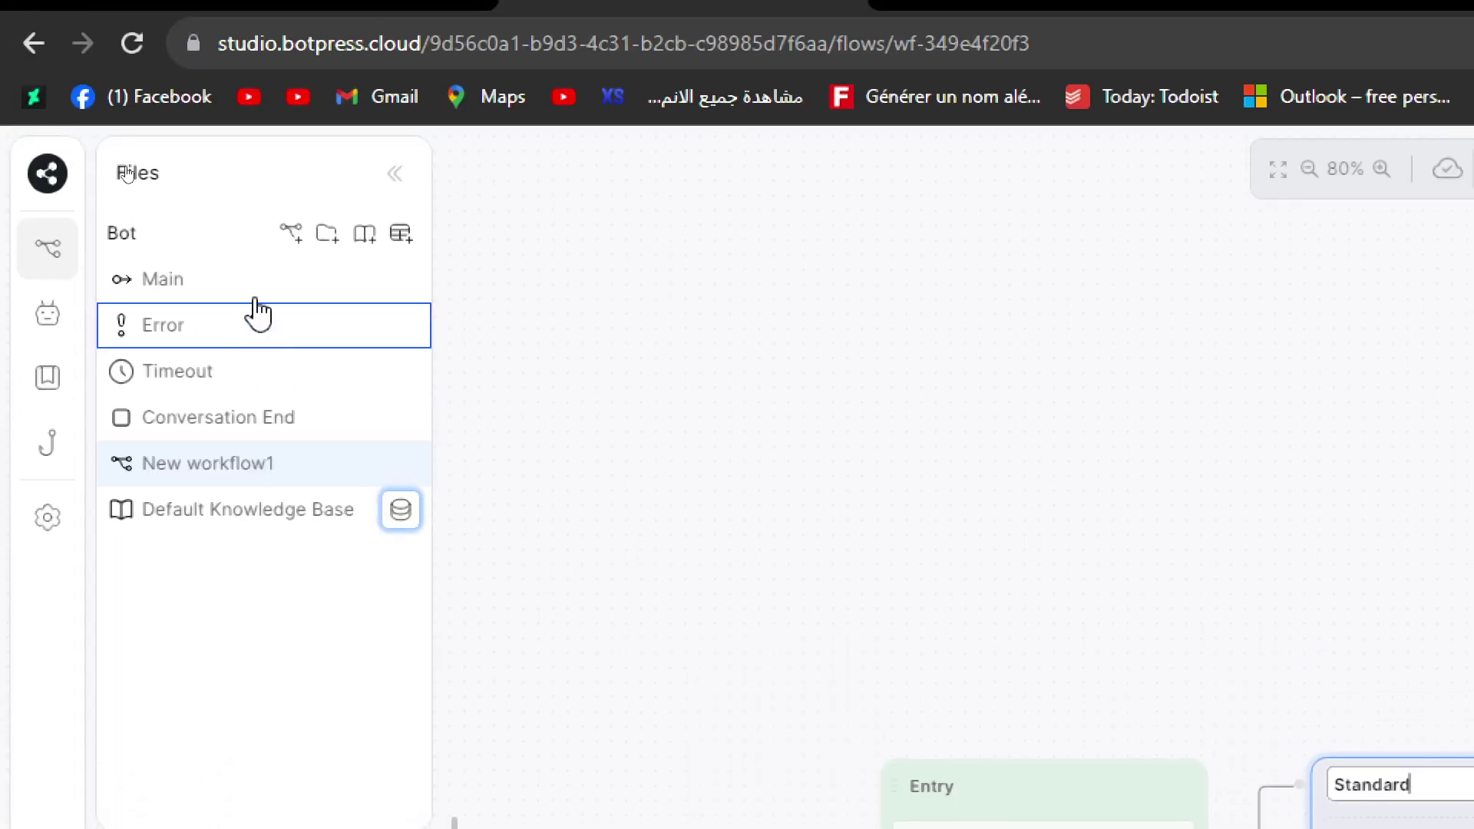
{"action": "left_click", "coordinate": [257, 286]}
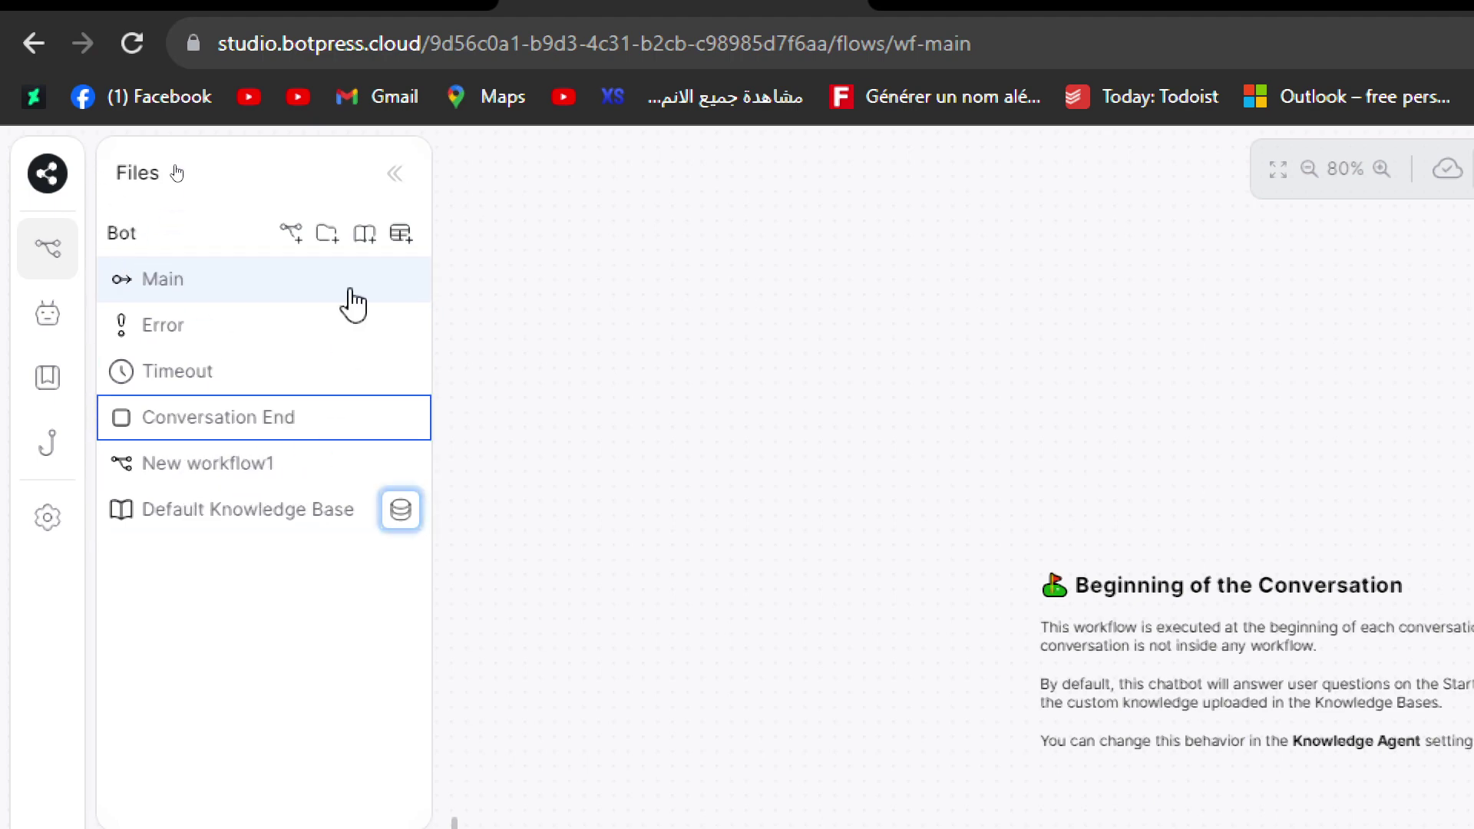
Create a new knowledge base with its default name and view the source types it can use.
{"action": "left_click", "coordinate": [368, 245]}
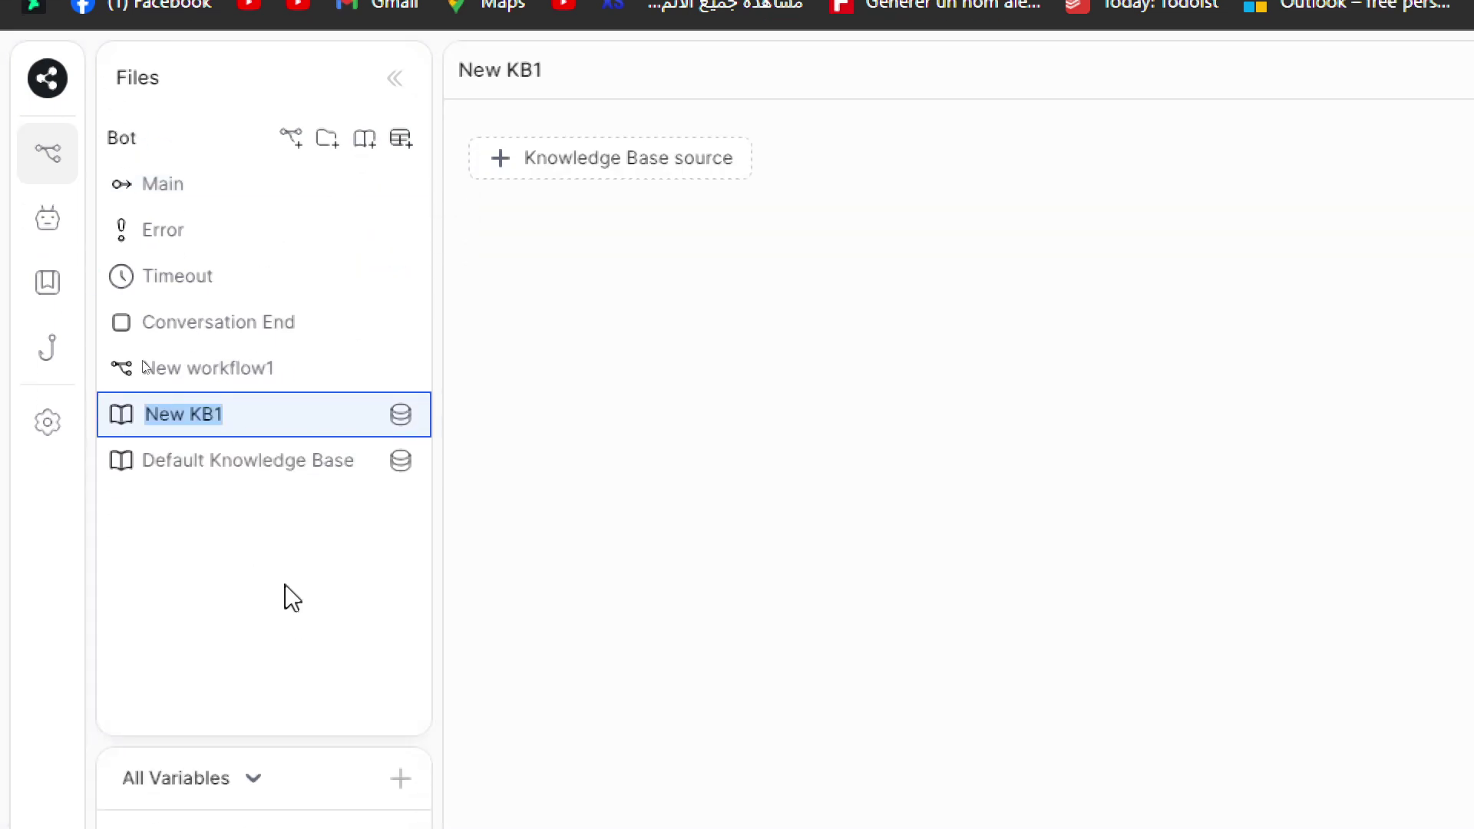
{"action": "key", "text": "Return"}
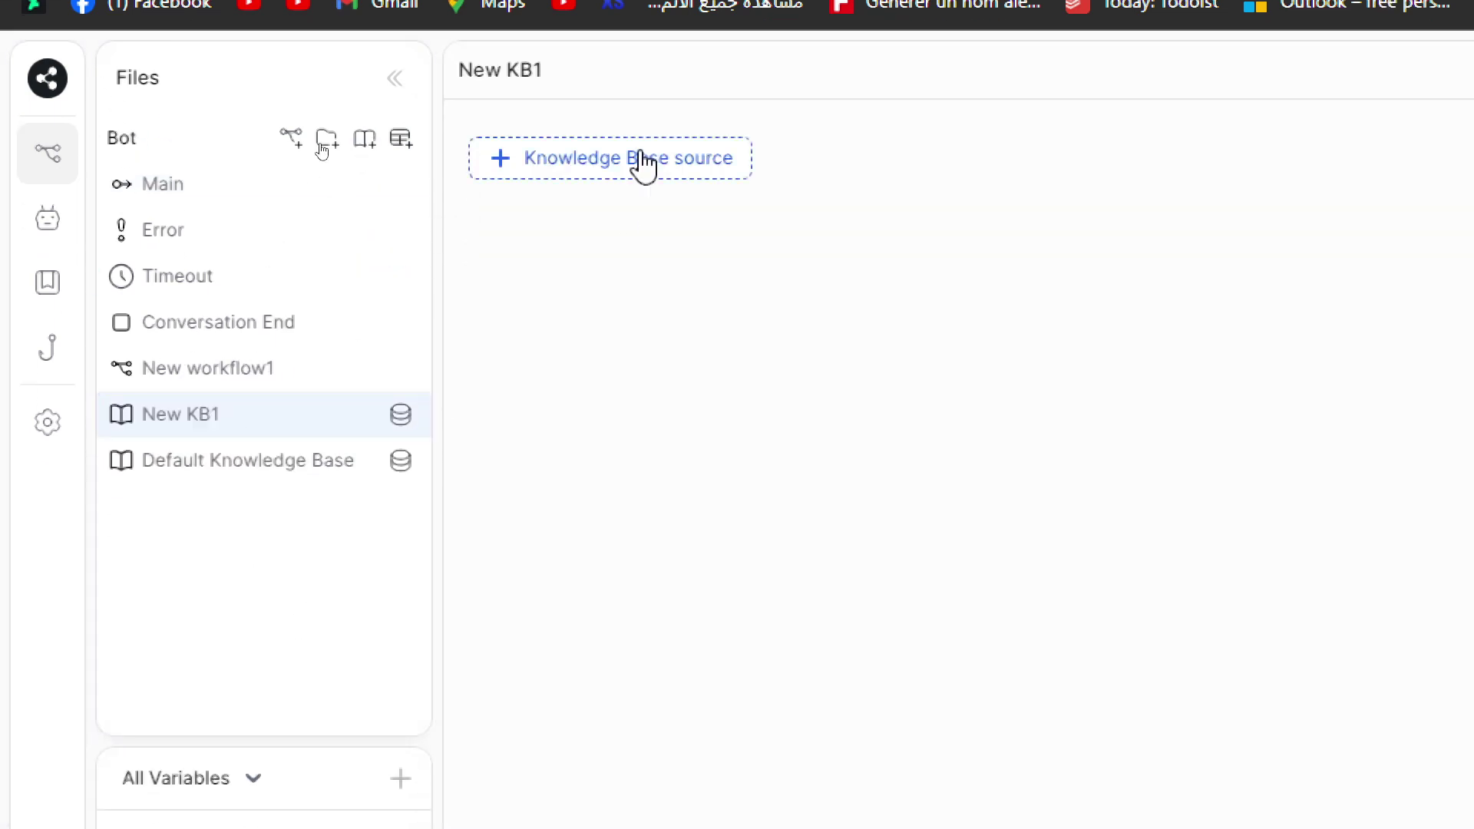
{"action": "left_click", "coordinate": [539, 173]}
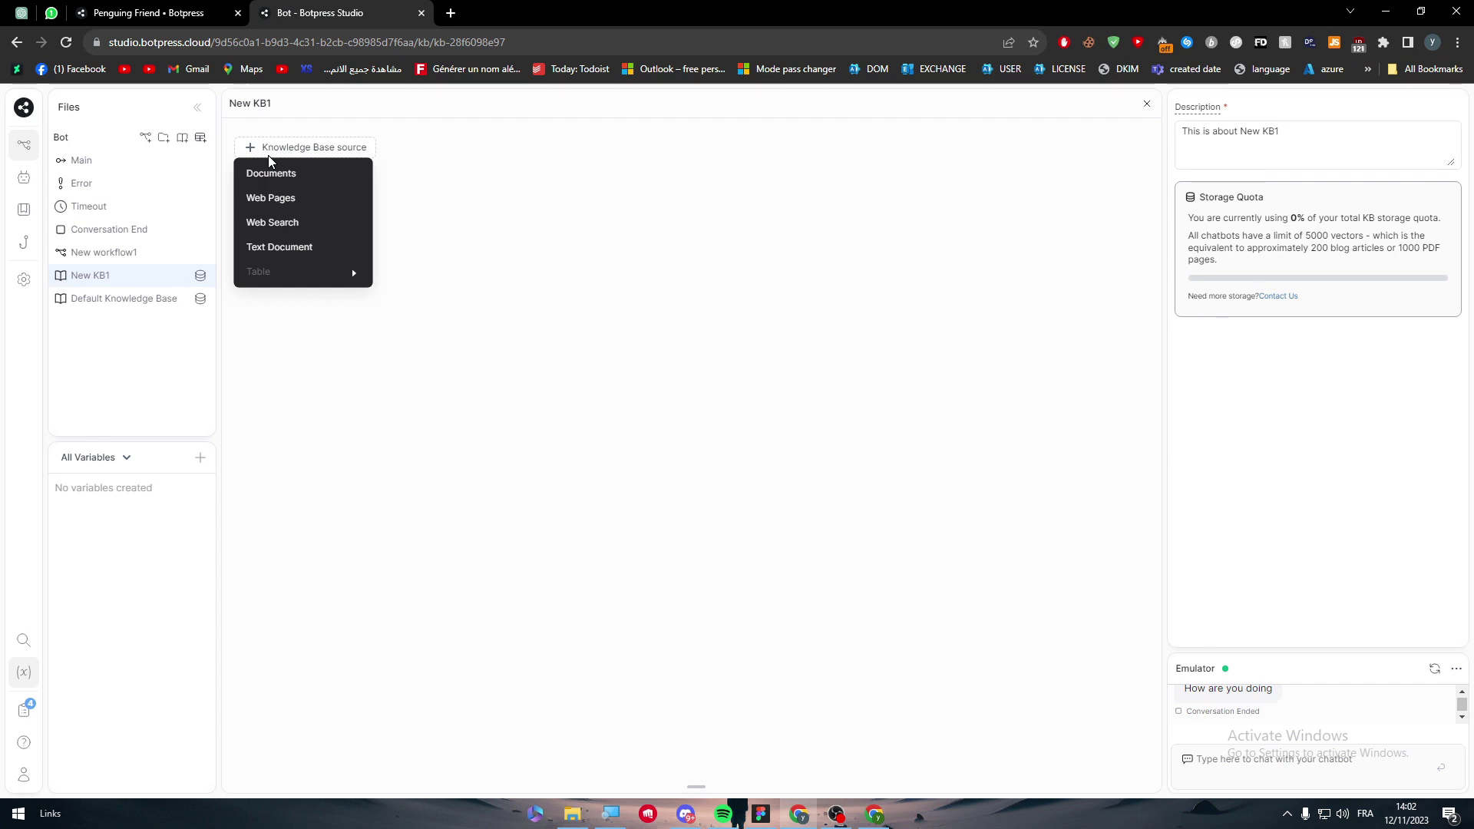
{"action": "left_click", "coordinate": [336, 427]}
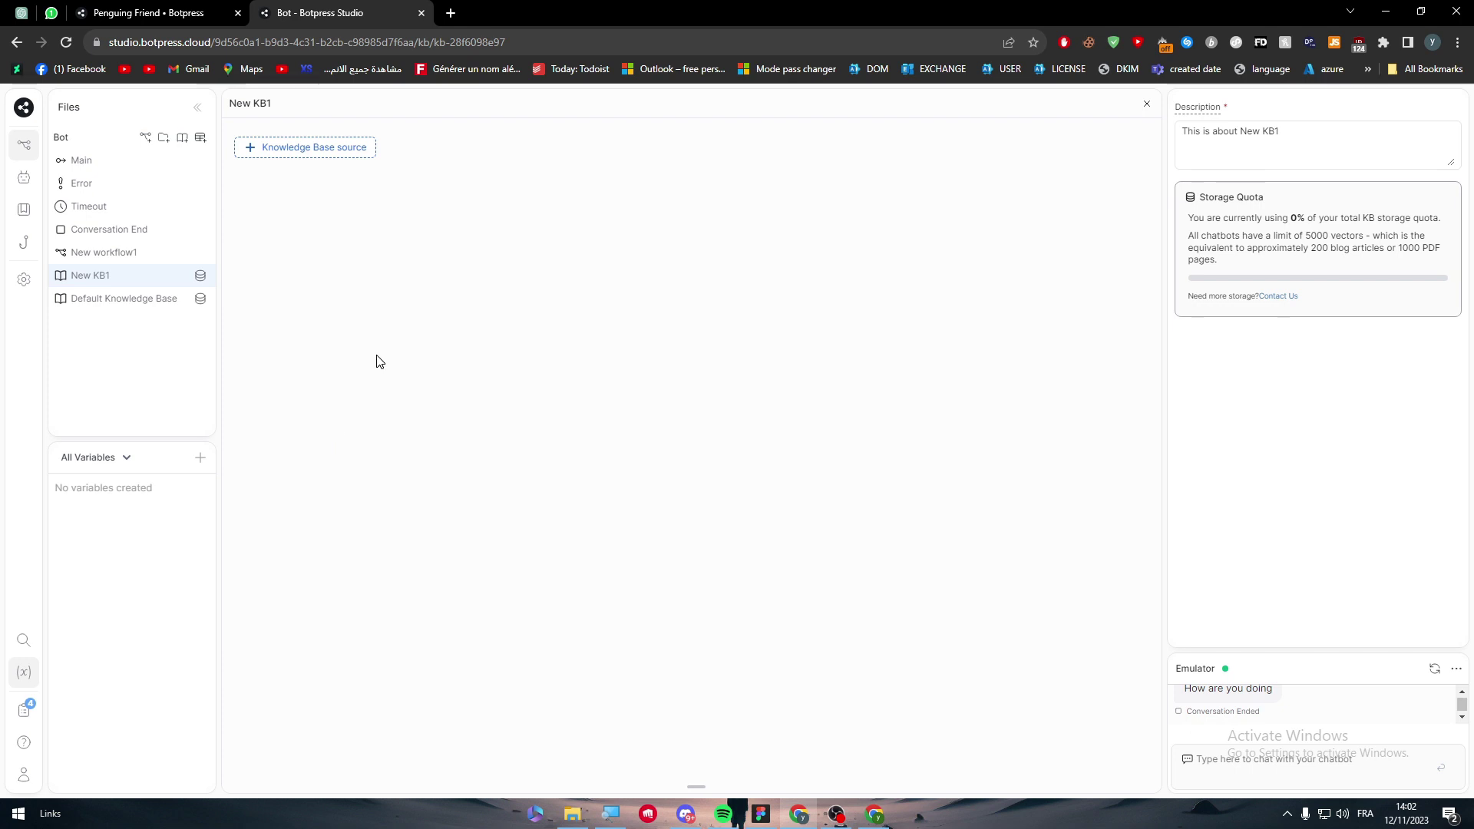
In the Main workflow, move the Beginning of the Conversation note up and away from the Start node.
{"action": "left_click", "coordinate": [107, 158]}
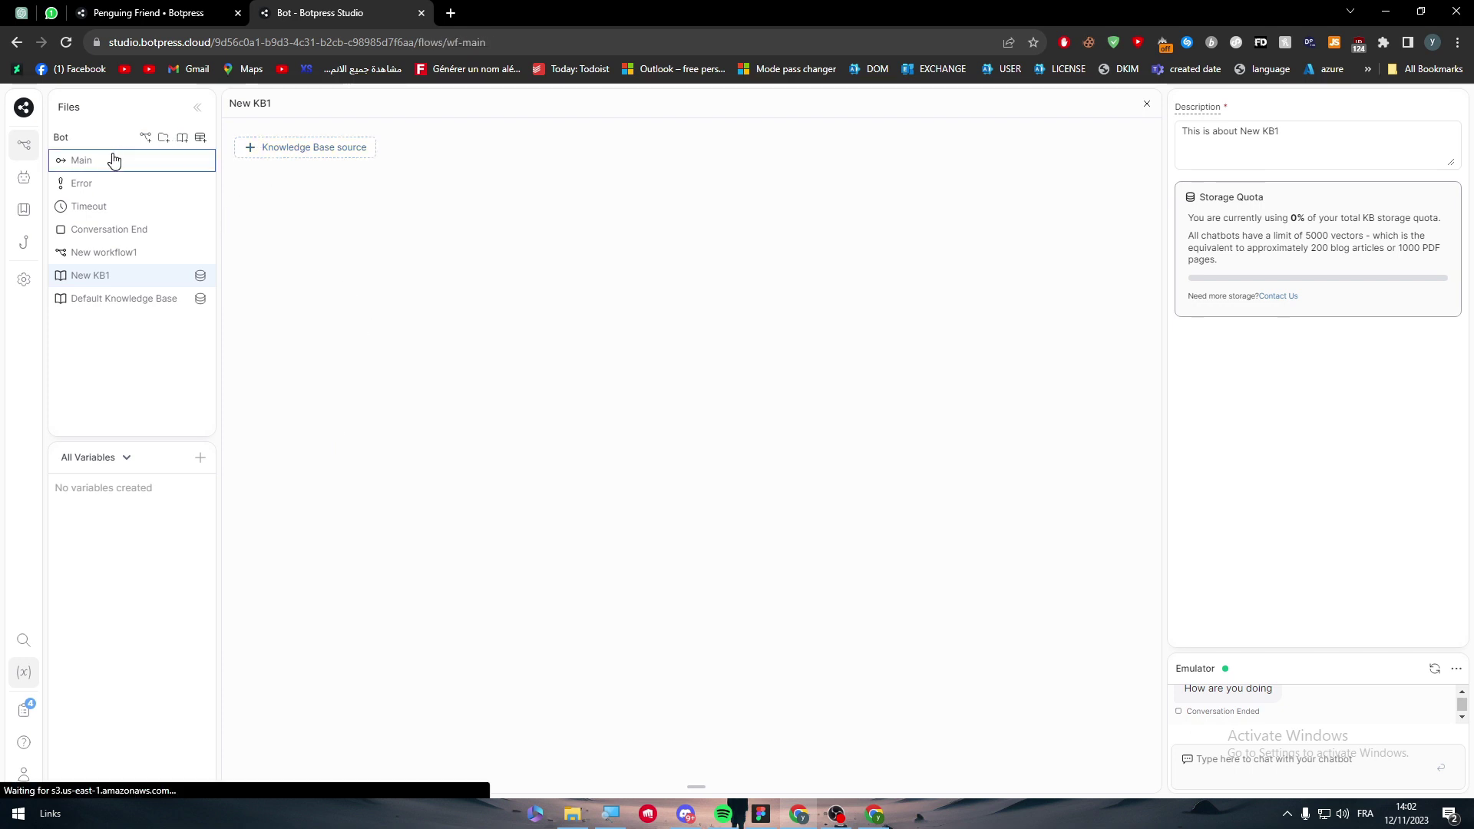
{"action": "left_click_drag", "start_coordinate": [633, 396], "coordinate": [467, 369]}
{"action": "right_click", "coordinate": [589, 598]}
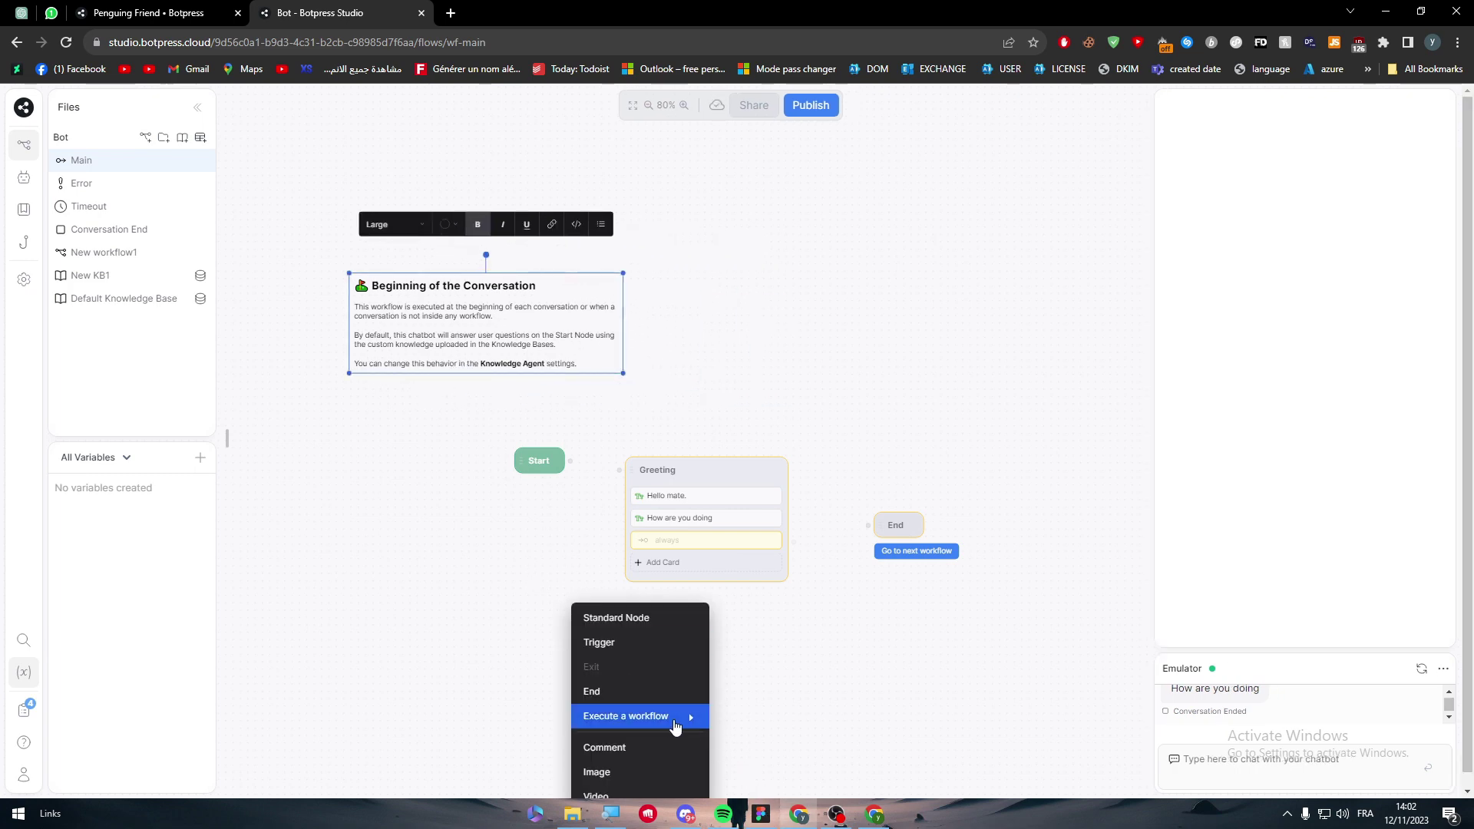
{"action": "left_click", "coordinate": [845, 449]}
Add a Standard Node with its default name in the empty area above the End node.
{"action": "right_click", "coordinate": [829, 342]}
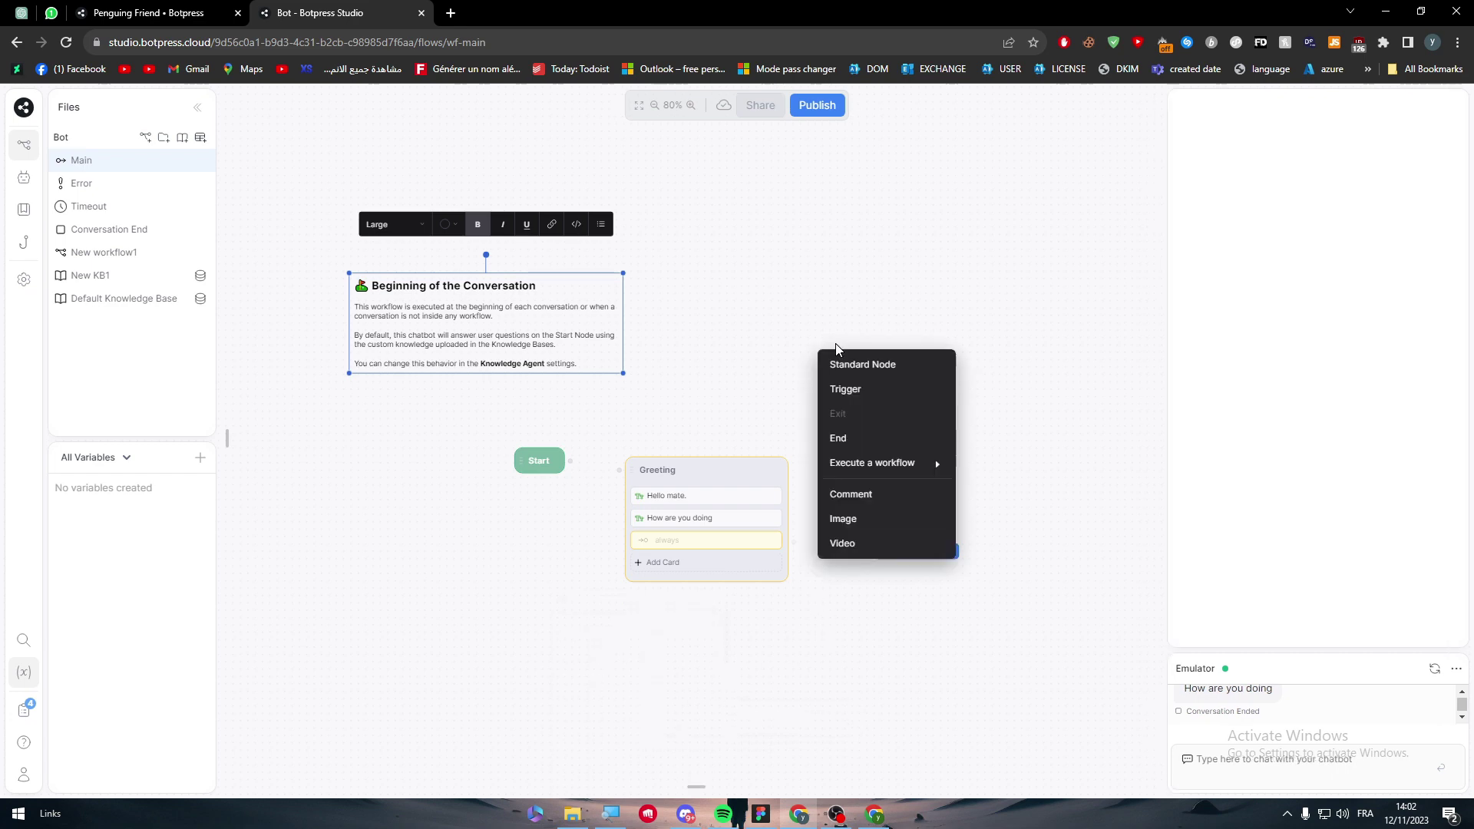
{"action": "left_click", "coordinate": [838, 366]}
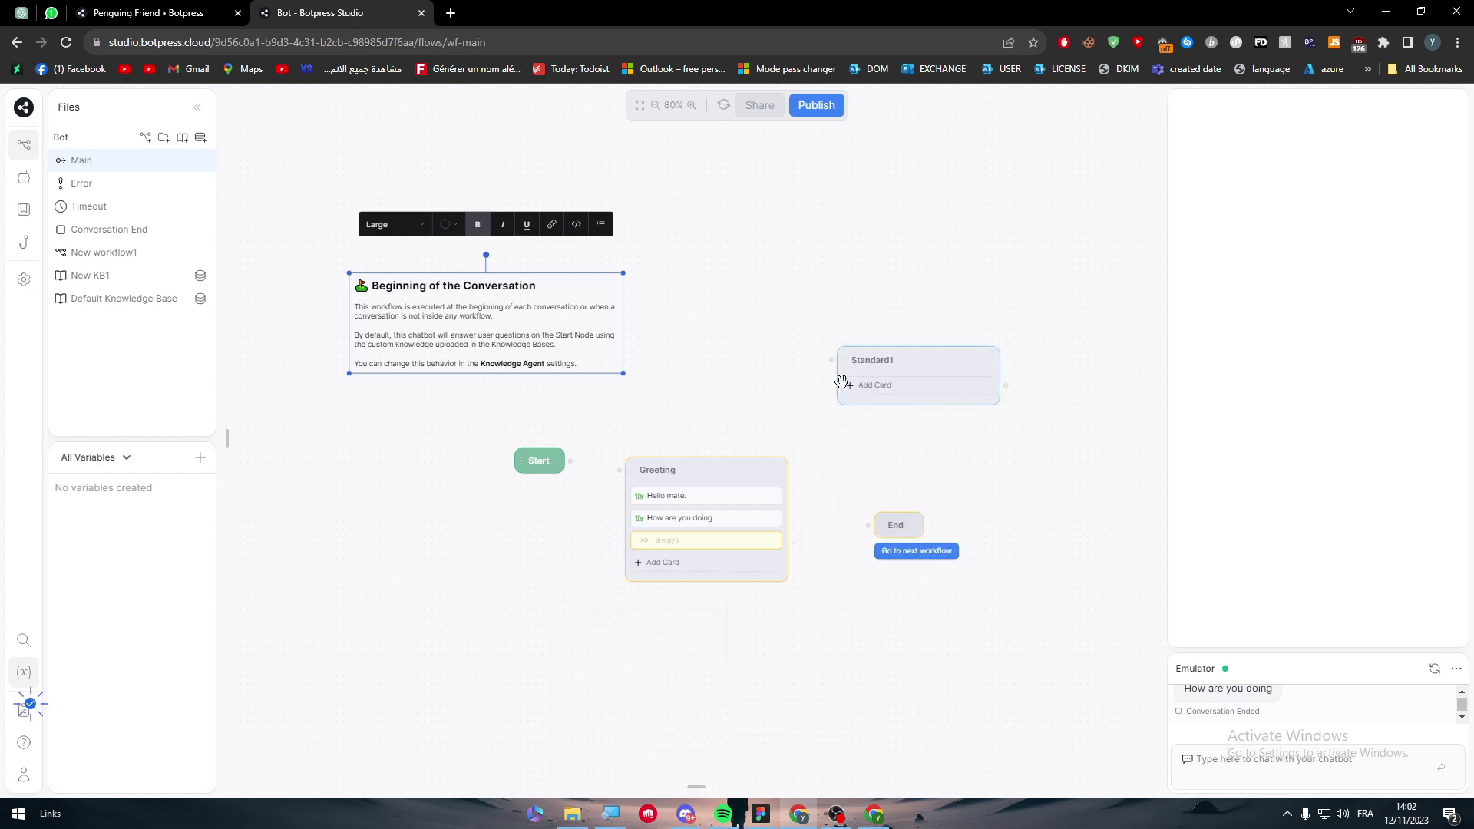
{"action": "left_click_drag", "start_coordinate": [896, 365], "coordinate": [814, 359]}
{"action": "double_click", "coordinate": [791, 358]}
{"action": "left_click", "coordinate": [921, 497]}
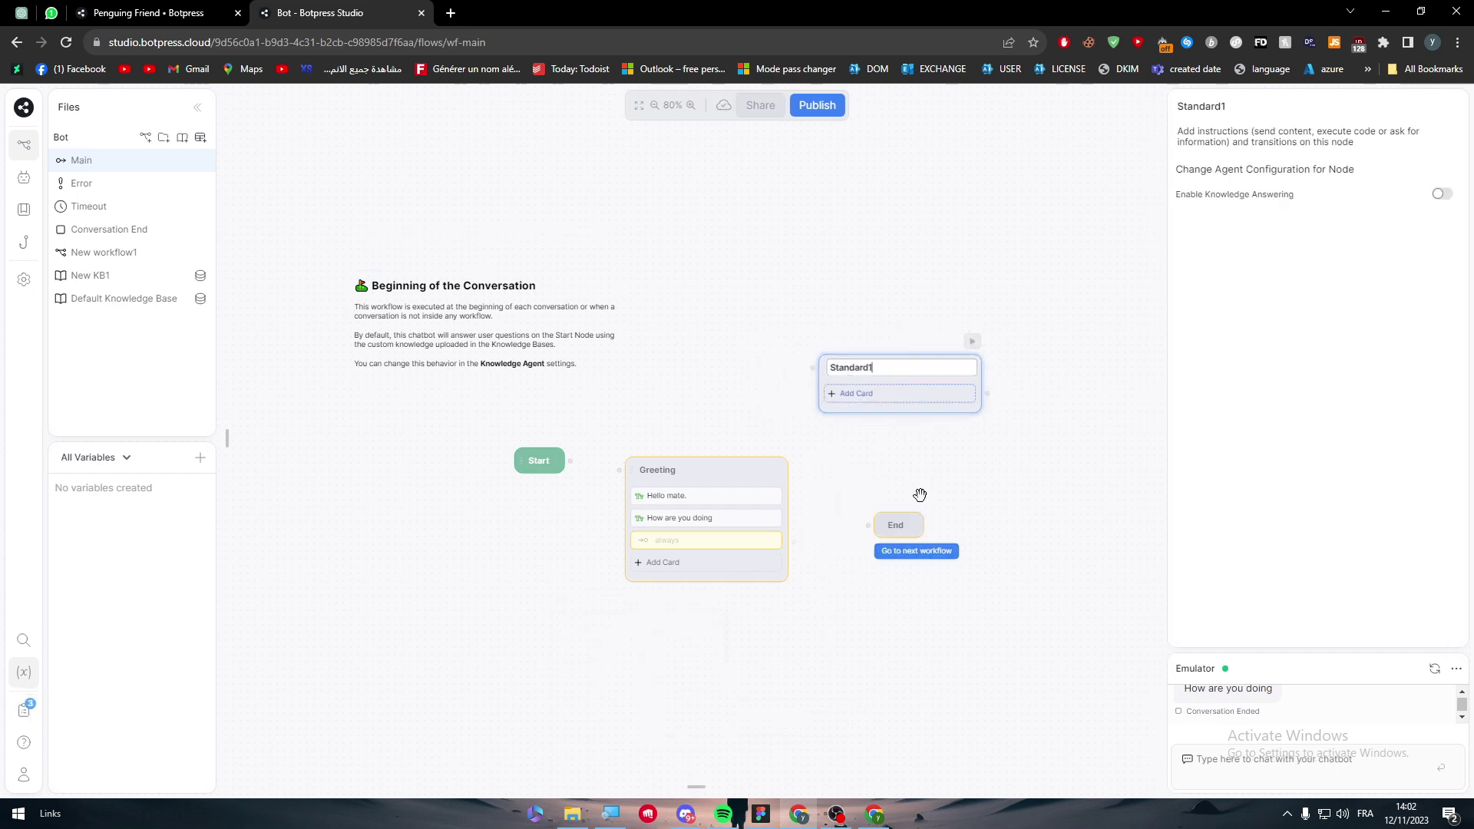
Move the End node farther from the Greeting node and connect Start to Greeting.
{"action": "left_click_drag", "start_coordinate": [891, 522], "coordinate": [1130, 605]}
{"action": "left_click", "coordinate": [1029, 597]}
{"action": "left_click_drag", "start_coordinate": [576, 467], "coordinate": [619, 470]}
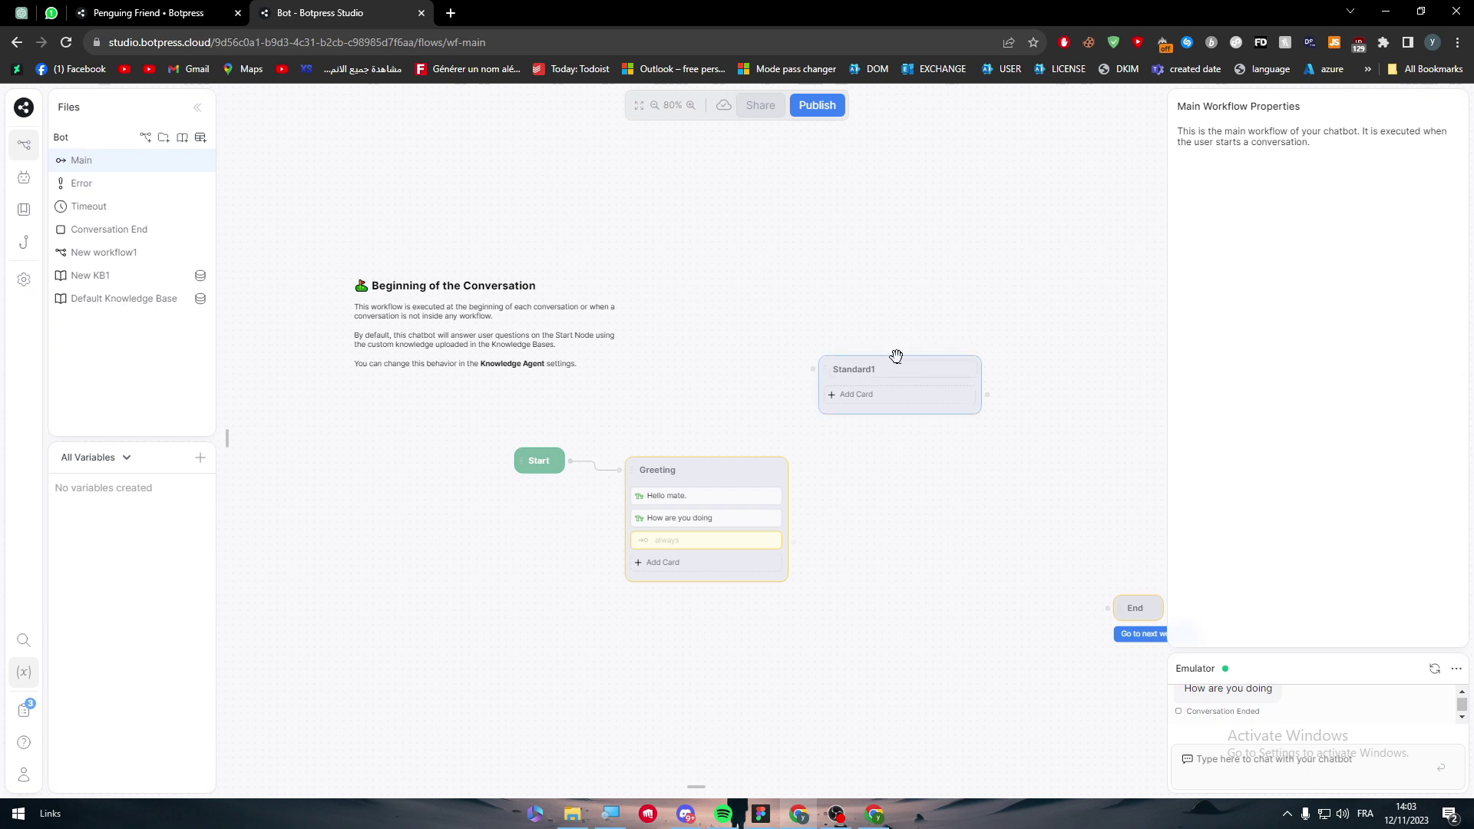
Place the Standard1 node between the Greeting and End nodes, beside Greeting.
{"action": "left_click_drag", "start_coordinate": [949, 356], "coordinate": [1004, 604]}
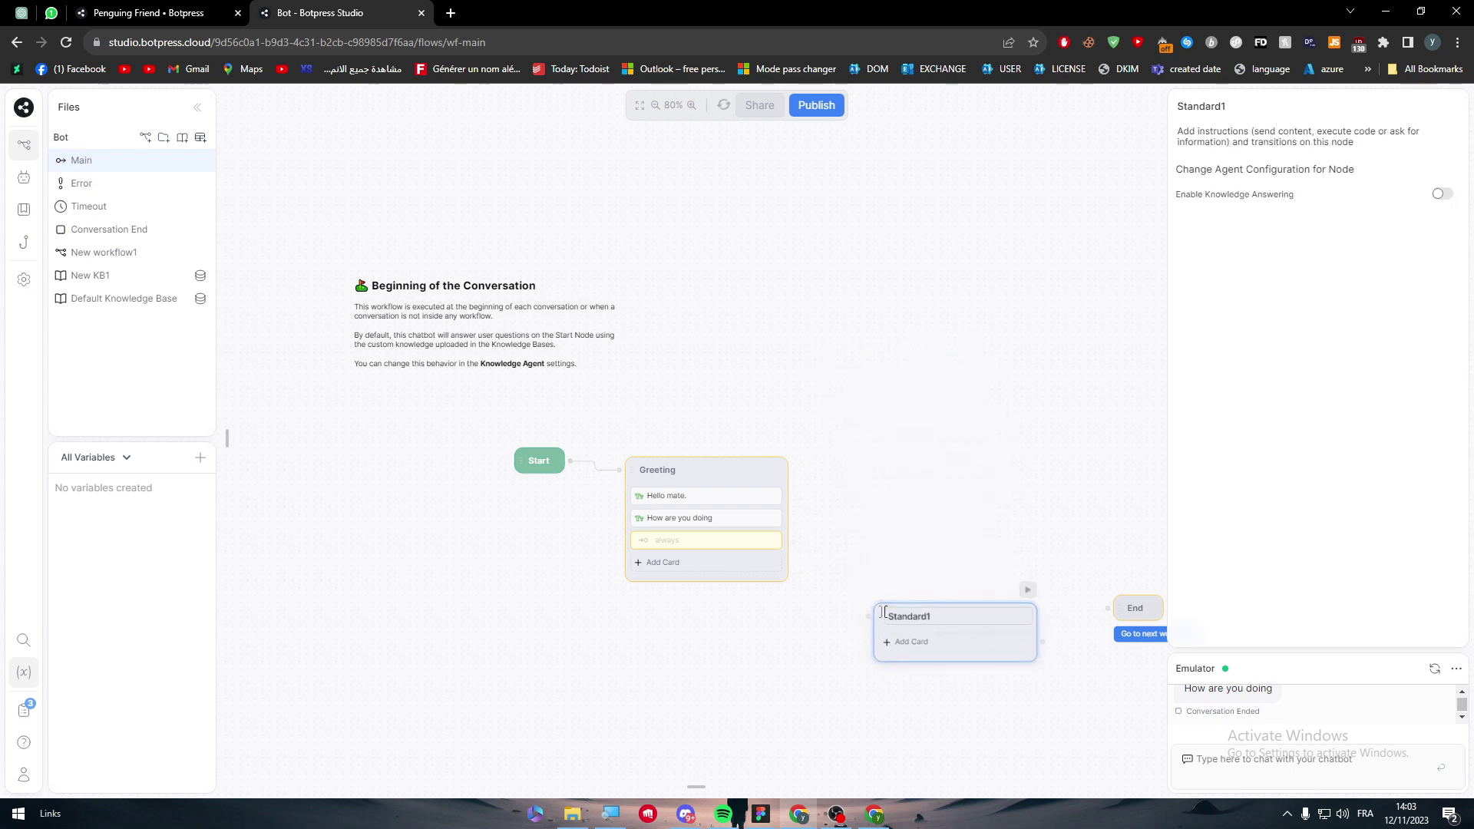
{"action": "left_click", "coordinate": [759, 544]}
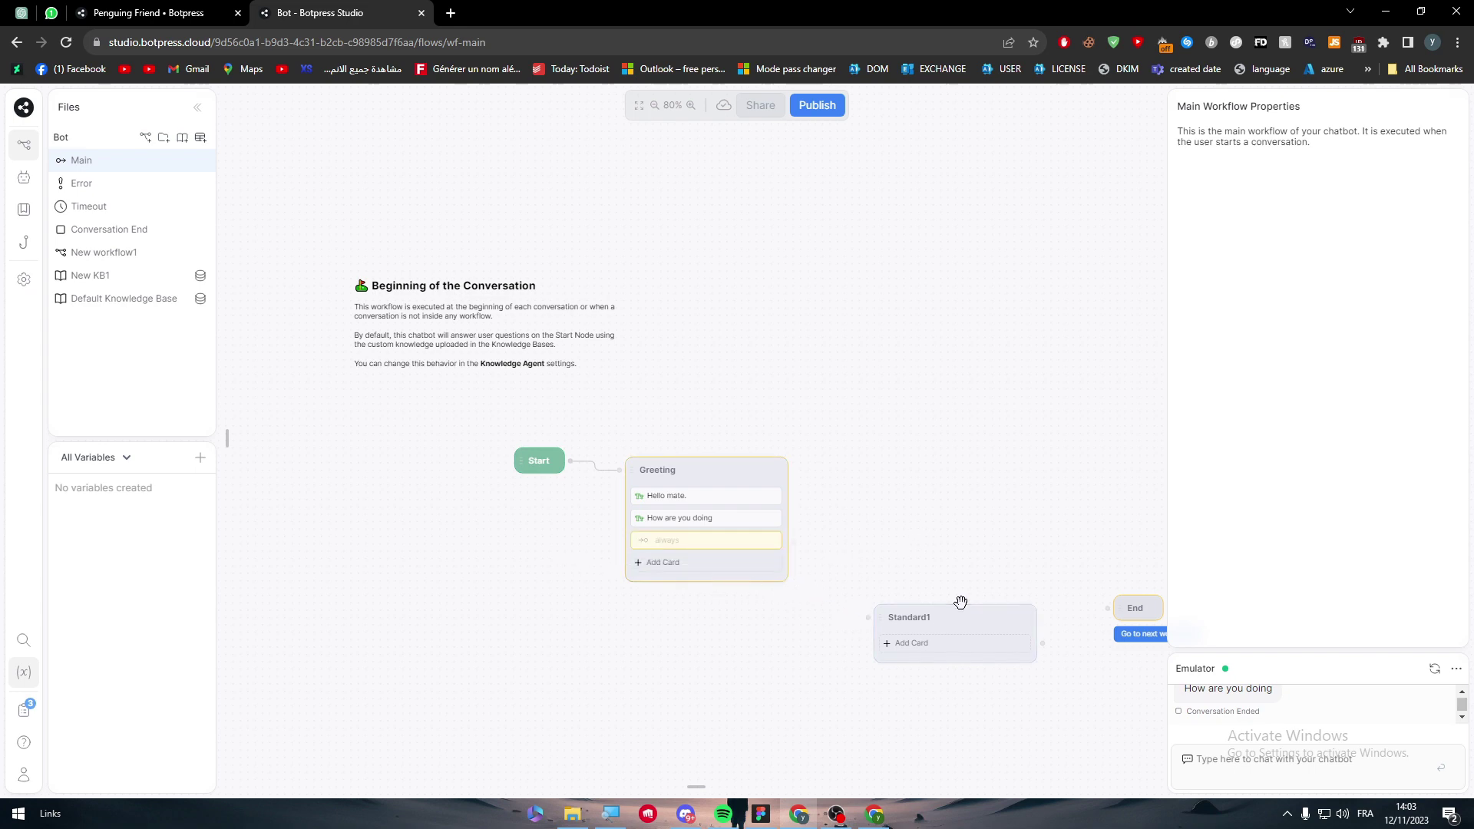
{"action": "left_click_drag", "start_coordinate": [956, 610], "coordinate": [824, 485]}
{"action": "left_click", "coordinate": [862, 492]}
{"action": "left_click_drag", "start_coordinate": [822, 486], "coordinate": [812, 494]}
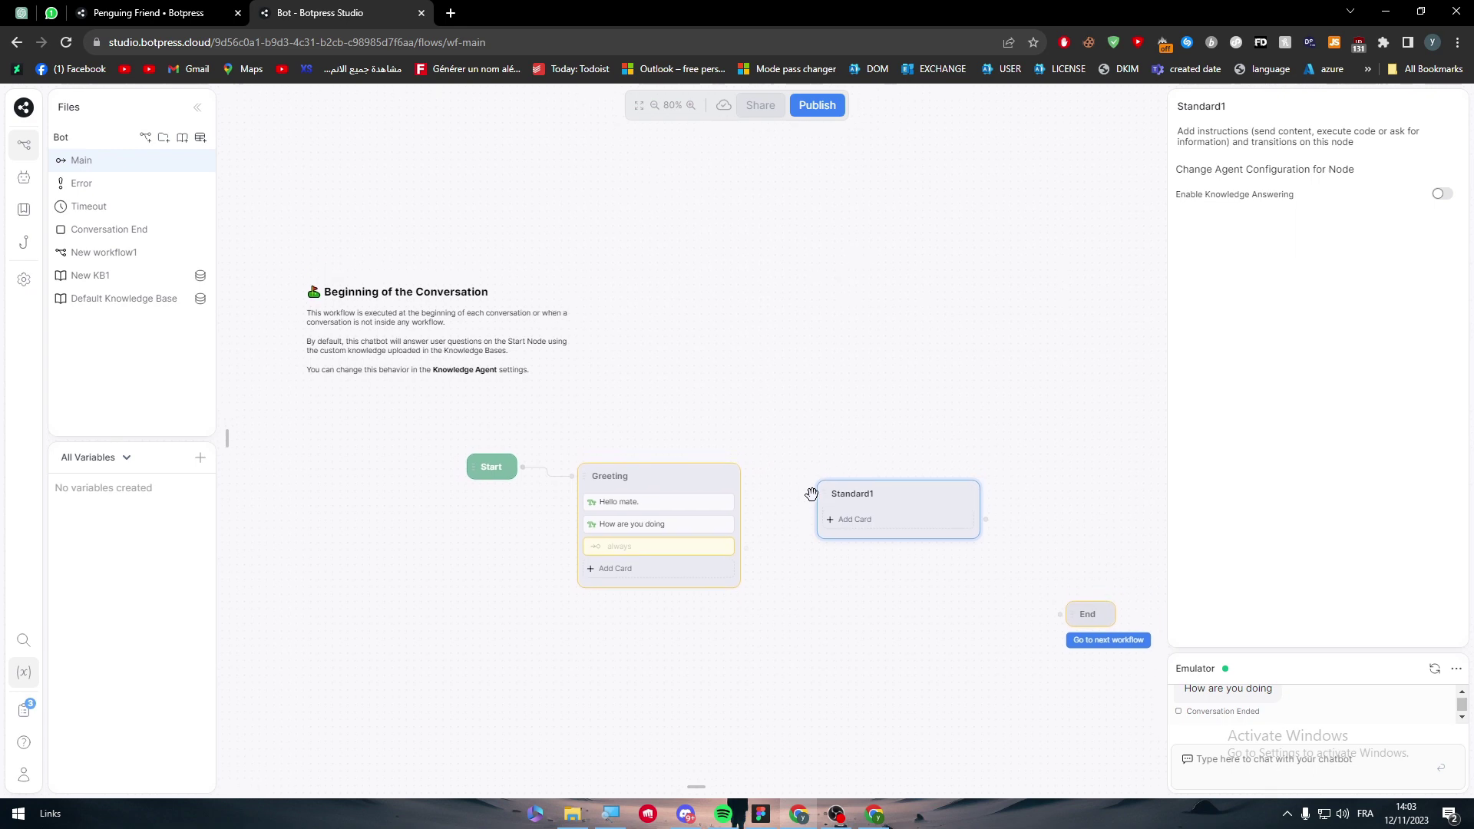
Connect the output of the Standard1 node to the End node.
{"action": "left_click_drag", "start_coordinate": [987, 519], "coordinate": [1060, 614]}
{"action": "left_click", "coordinate": [1016, 651]}
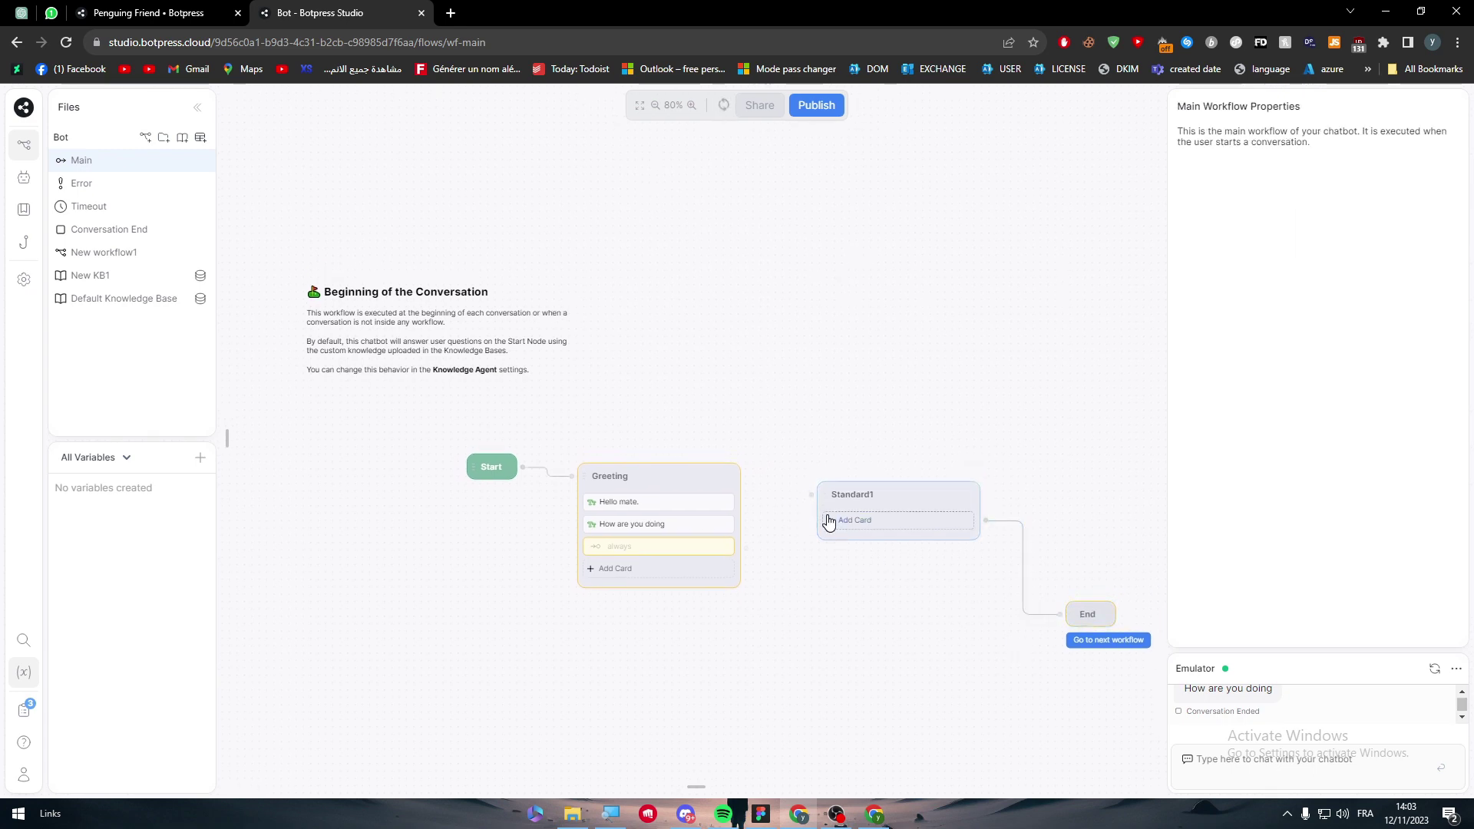
{"action": "scroll", "coordinate": [741, 399], "scroll_direction": "down", "scroll_amount": 1}
{"action": "left_click", "coordinate": [743, 407]}
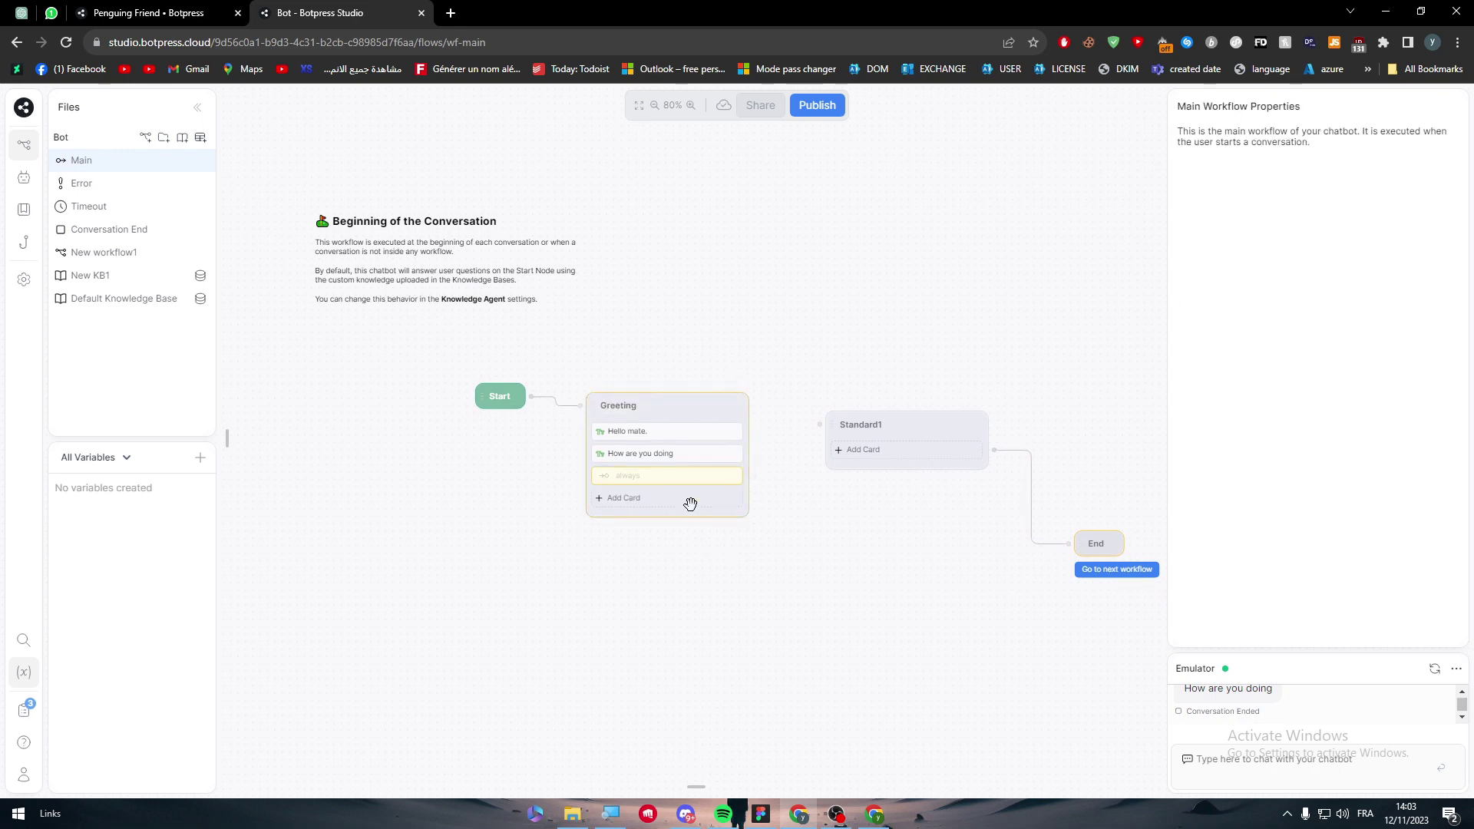
View the condition settings of the always transition in the Greeting node.
{"action": "left_click", "coordinate": [667, 475]}
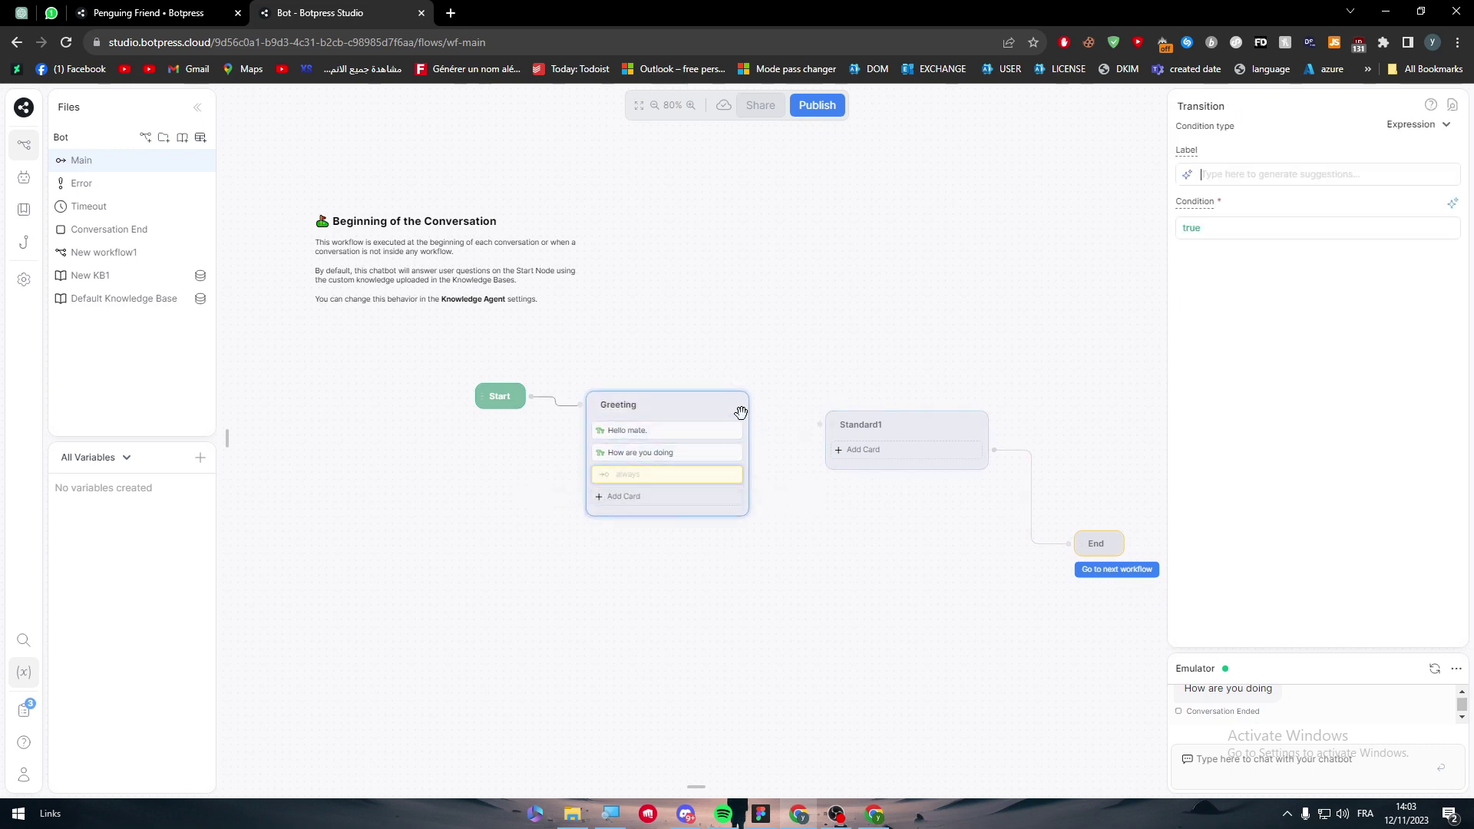
{"action": "left_click", "coordinate": [753, 423]}
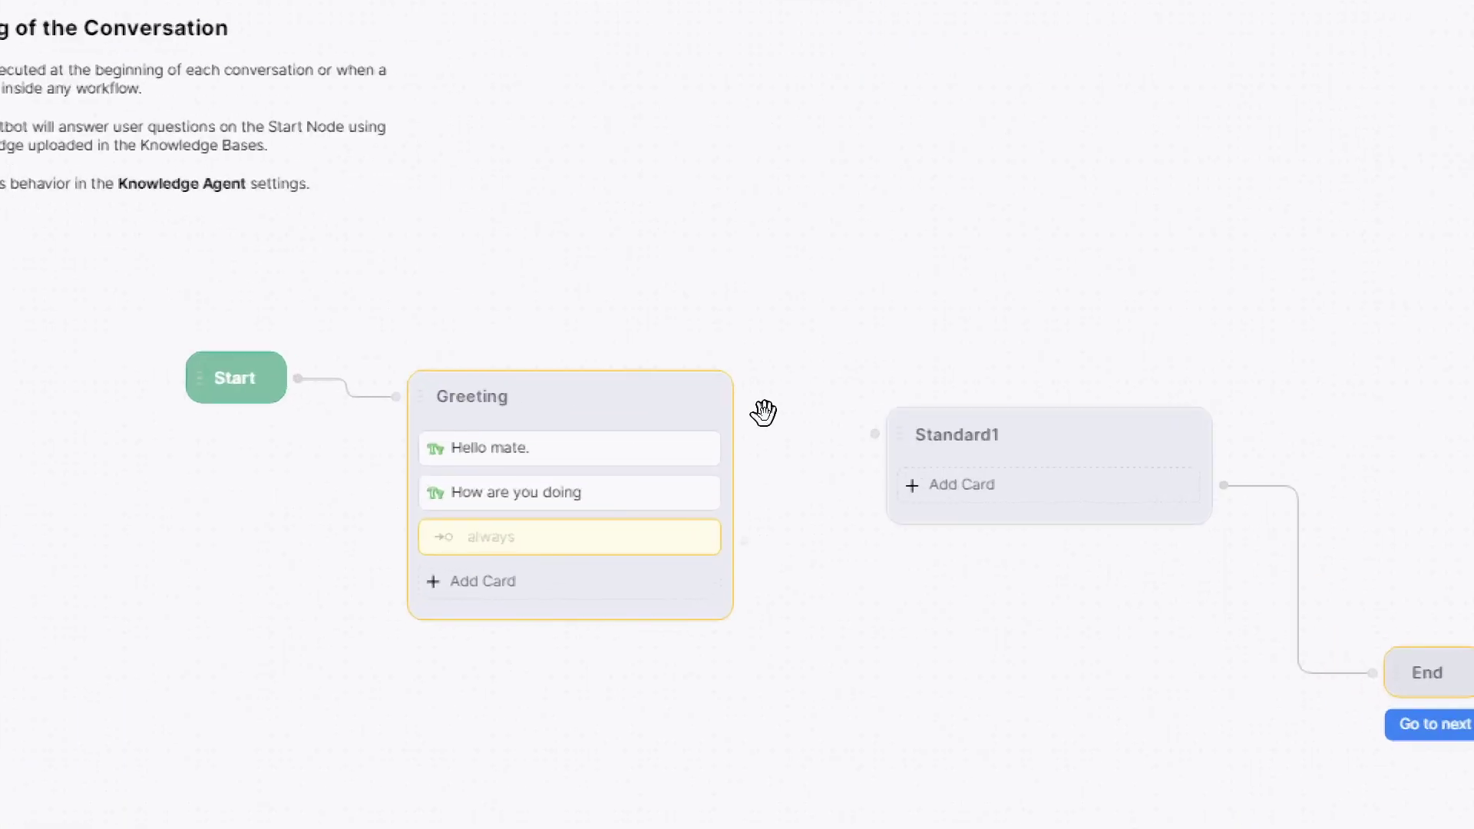
{"action": "scroll", "coordinate": [688, 561], "scroll_direction": "down", "scroll_amount": 2}
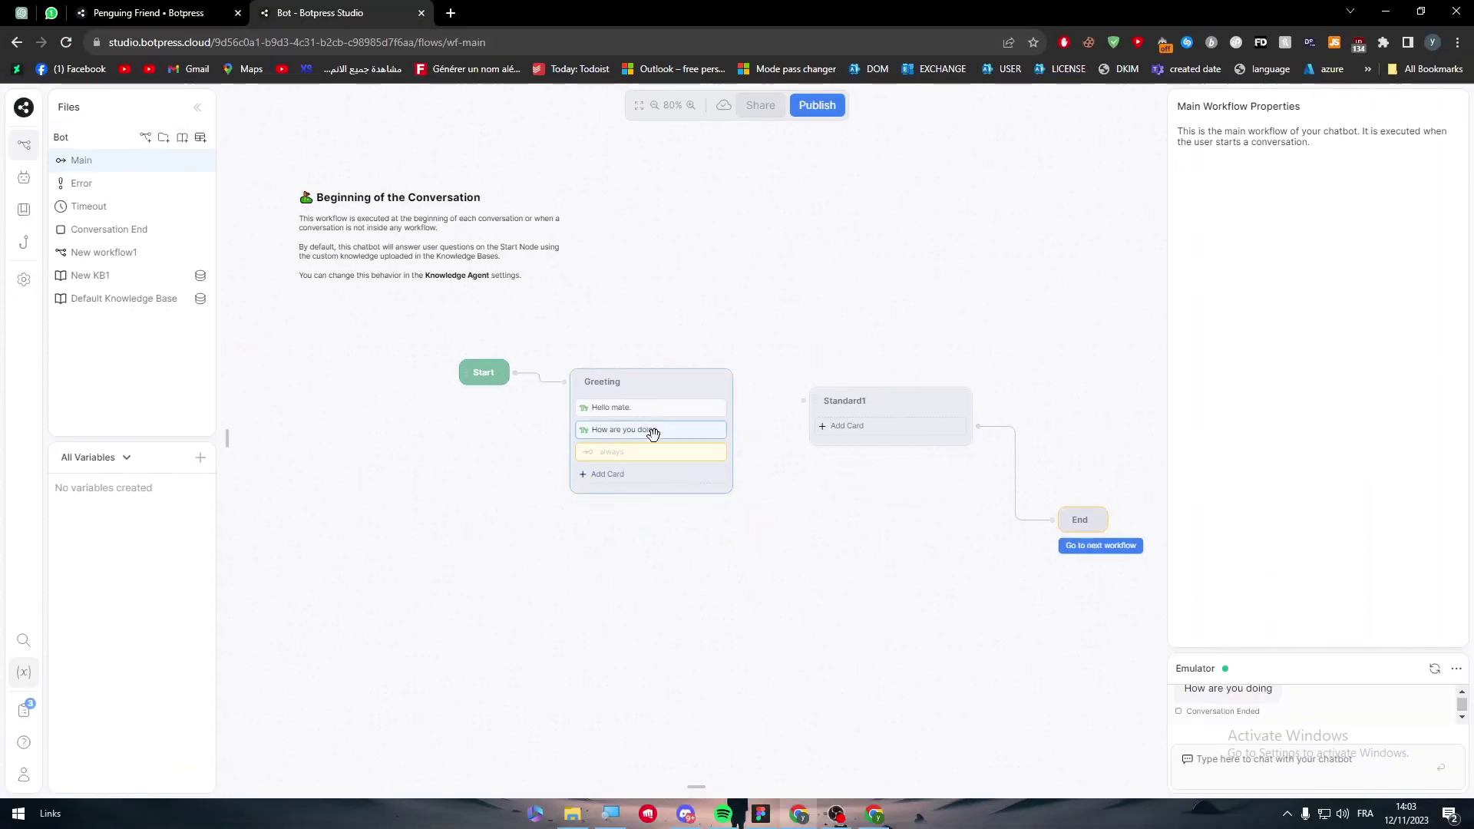
Add an Intent transition card below the always transition in the Greeting node.
{"action": "mouse_move", "coordinate": [652, 433]}
{"action": "left_mouse_down"}
{"action": "mouse_move", "coordinate": [652, 453]}
{"action": "mouse_move", "coordinate": [655, 427]}
{"action": "left_mouse_up"}
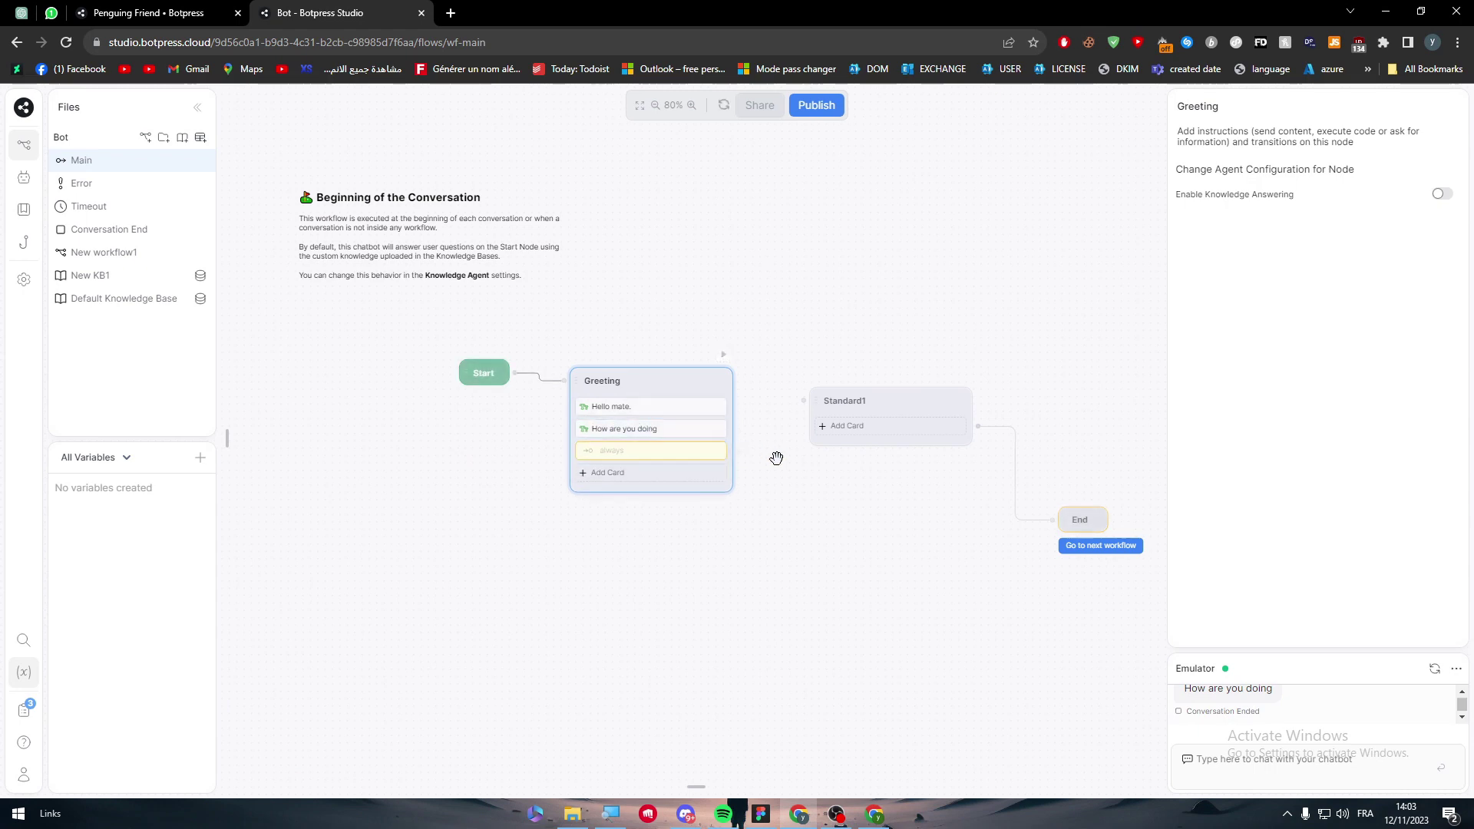
{"action": "left_click", "coordinate": [628, 473]}
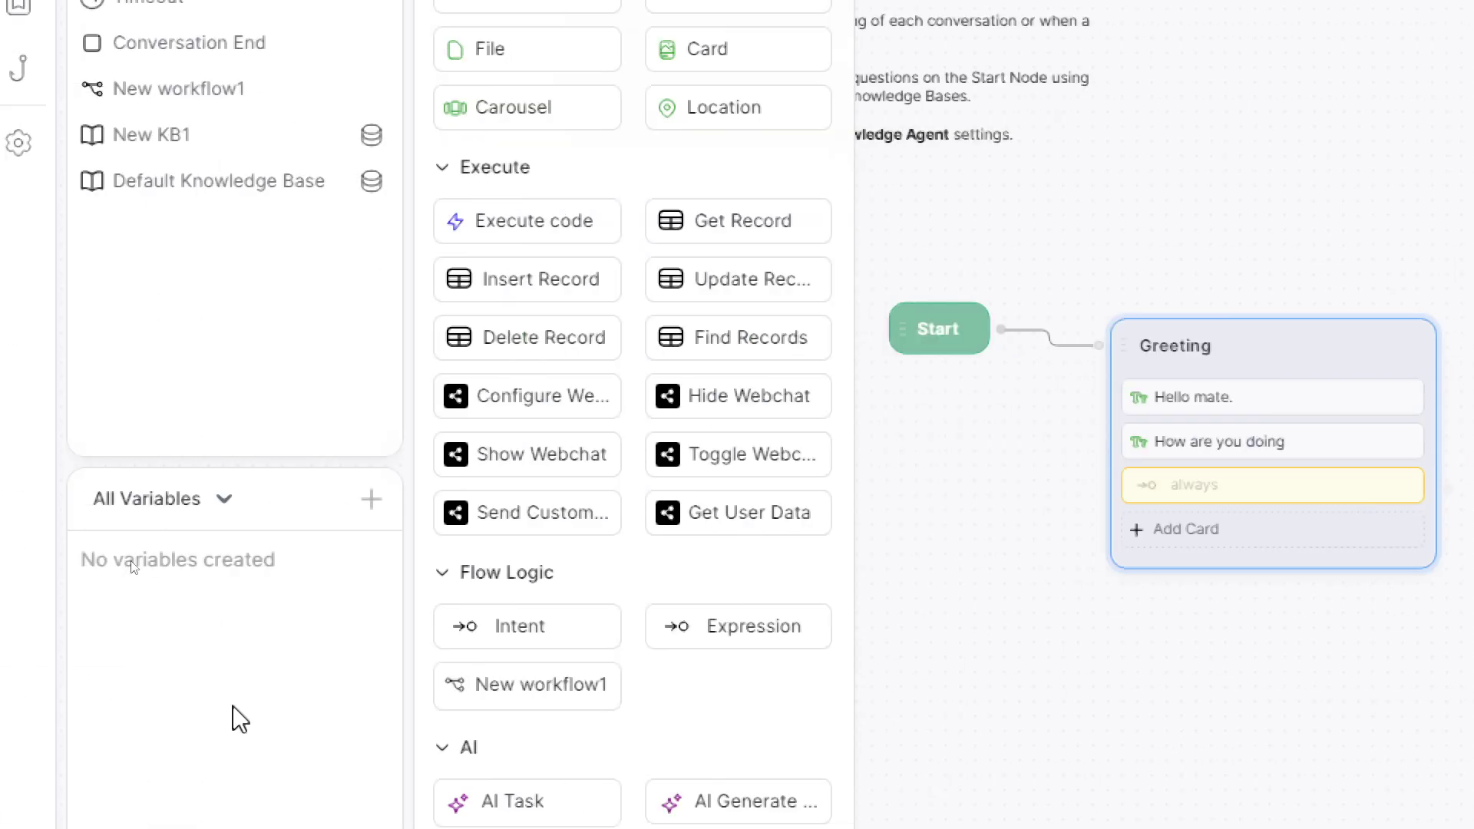
{"action": "left_click", "coordinate": [610, 633]}
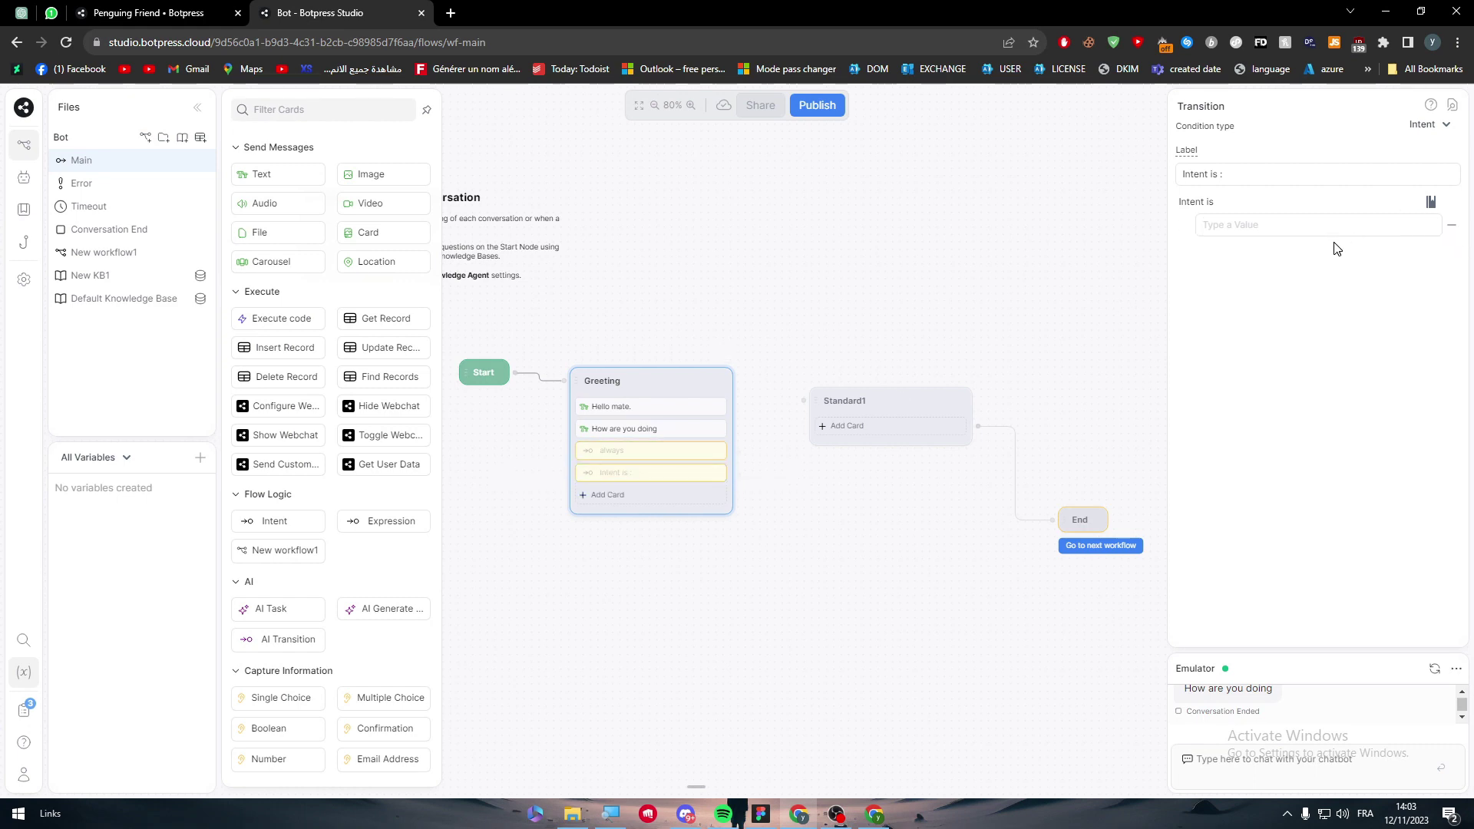
Set the intent value of the Intent transition in the Greeting node to "A".
{"action": "type", "text": "A"}
{"action": "left_click", "coordinate": [1157, 307]}
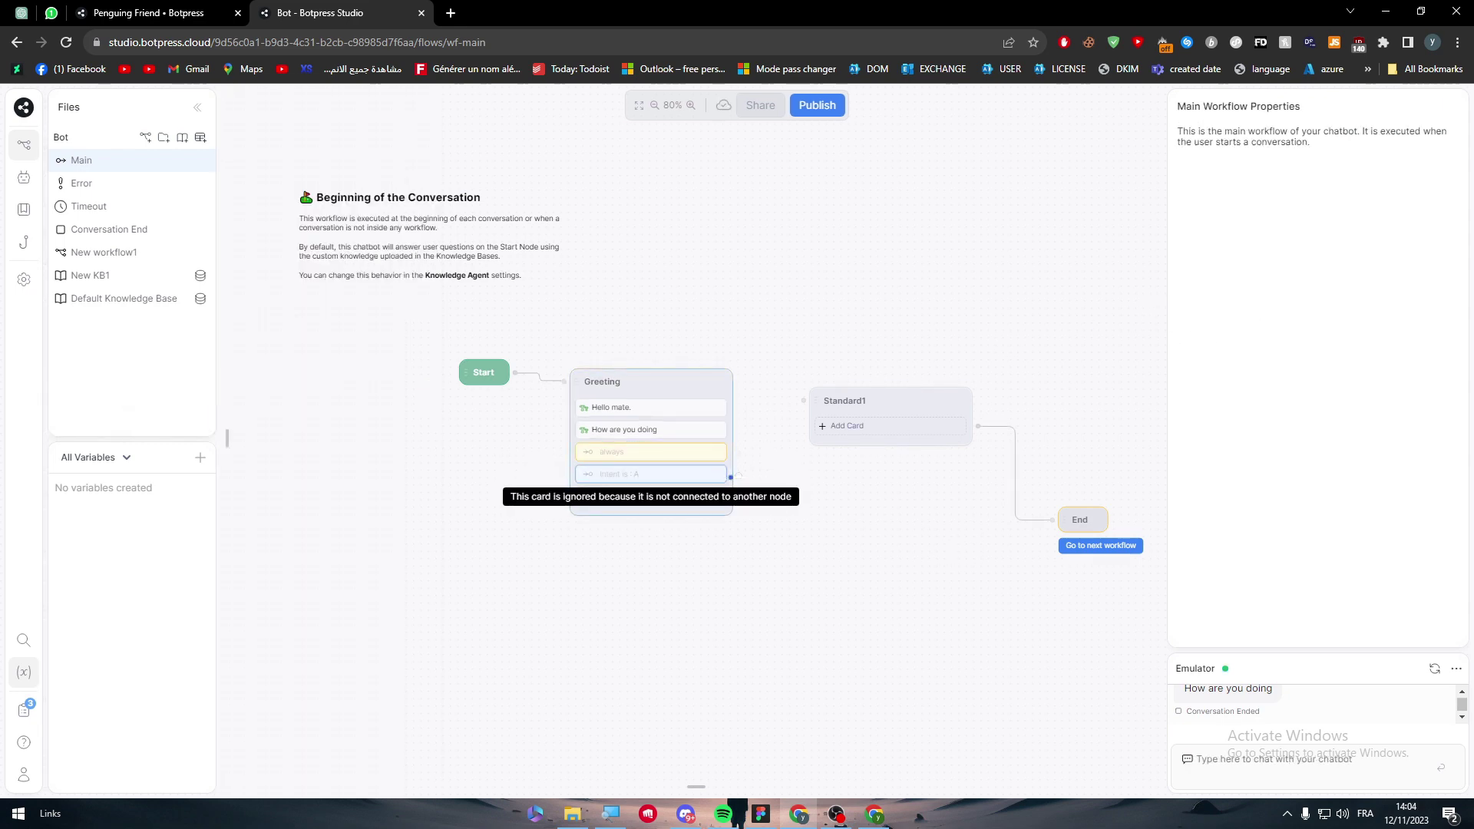
{"action": "right_click", "coordinate": [740, 478]}
{"action": "key", "text": "Delete"}
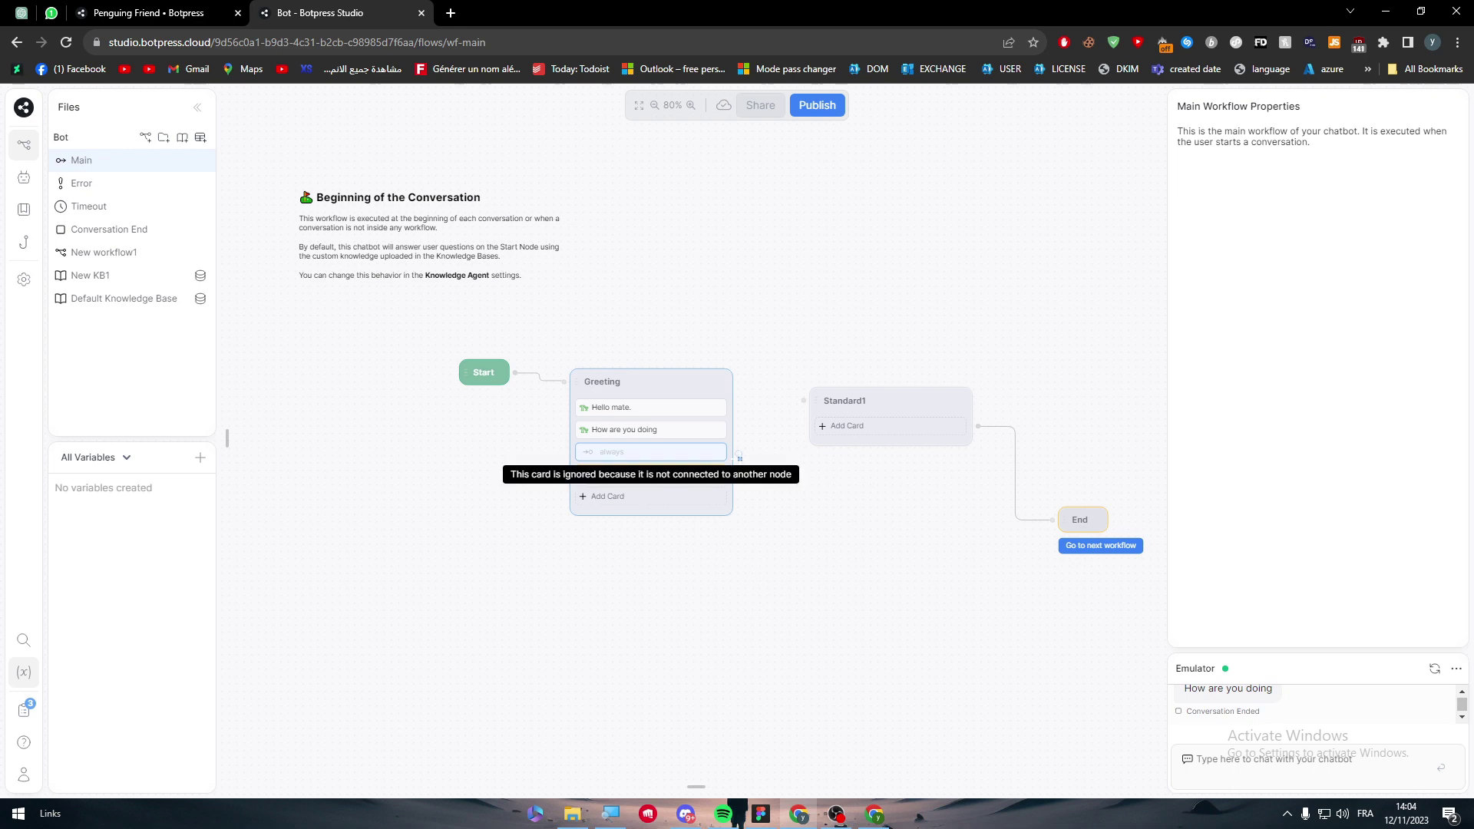
Connect the always transition of the Greeting node to the Standard1 node.
{"action": "left_click_drag", "start_coordinate": [739, 457], "coordinate": [804, 400]}
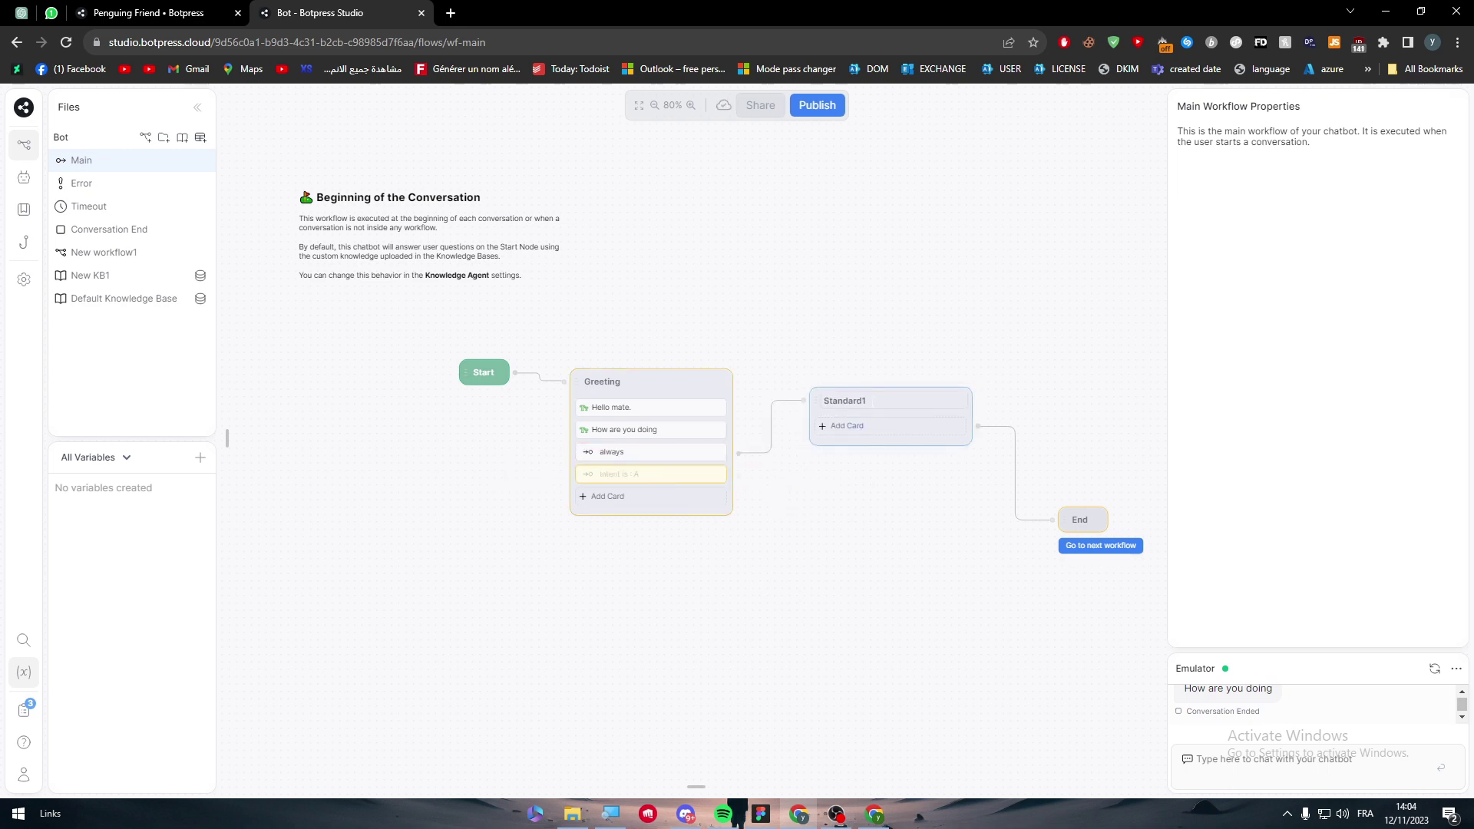
{"action": "left_click", "coordinate": [905, 389]}
{"action": "left_click", "coordinate": [904, 378]}
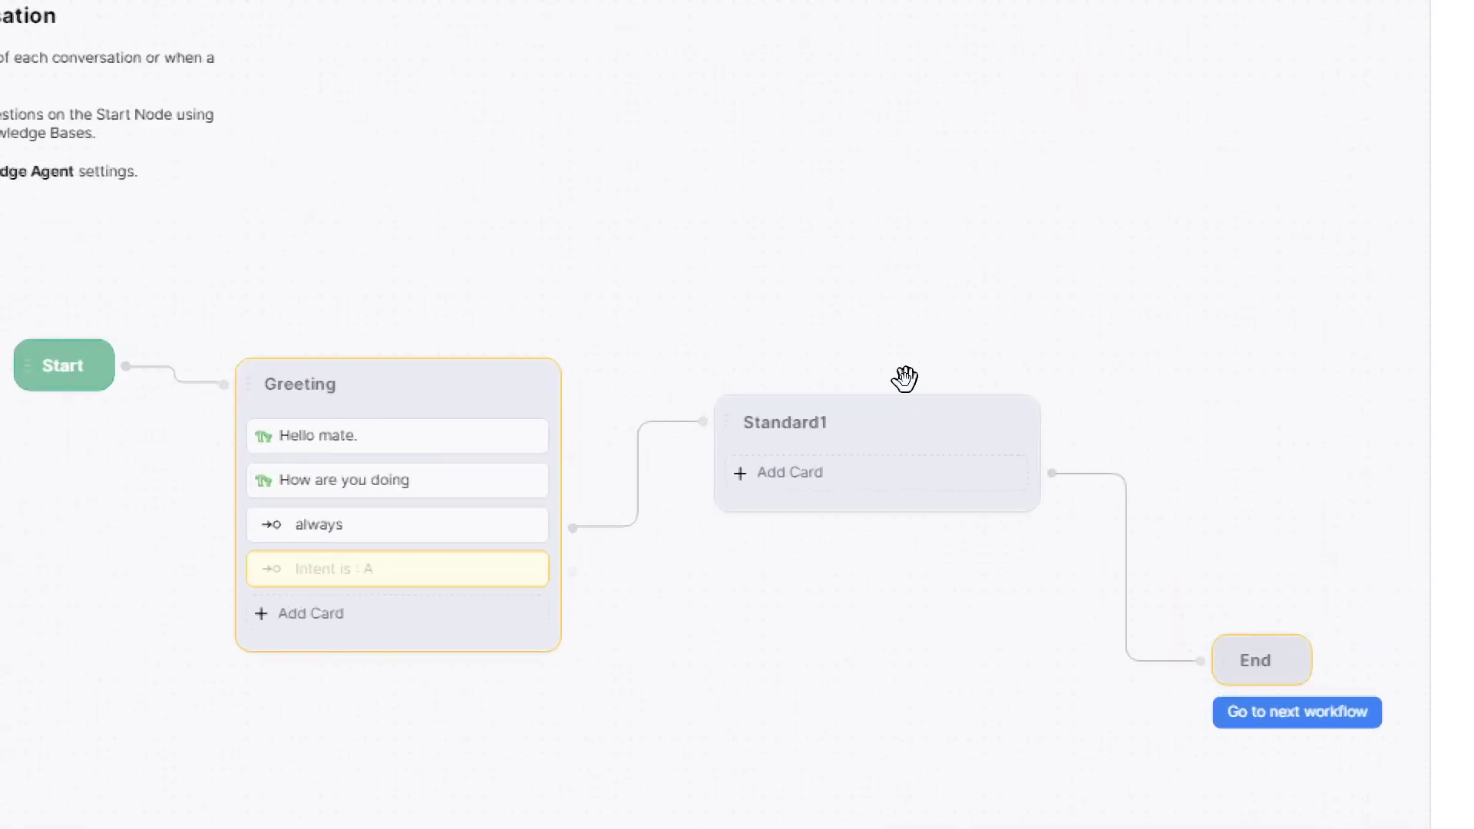
Delete the unconnected Intent transition card from the Greeting node.
{"action": "right_click", "coordinate": [538, 578]}
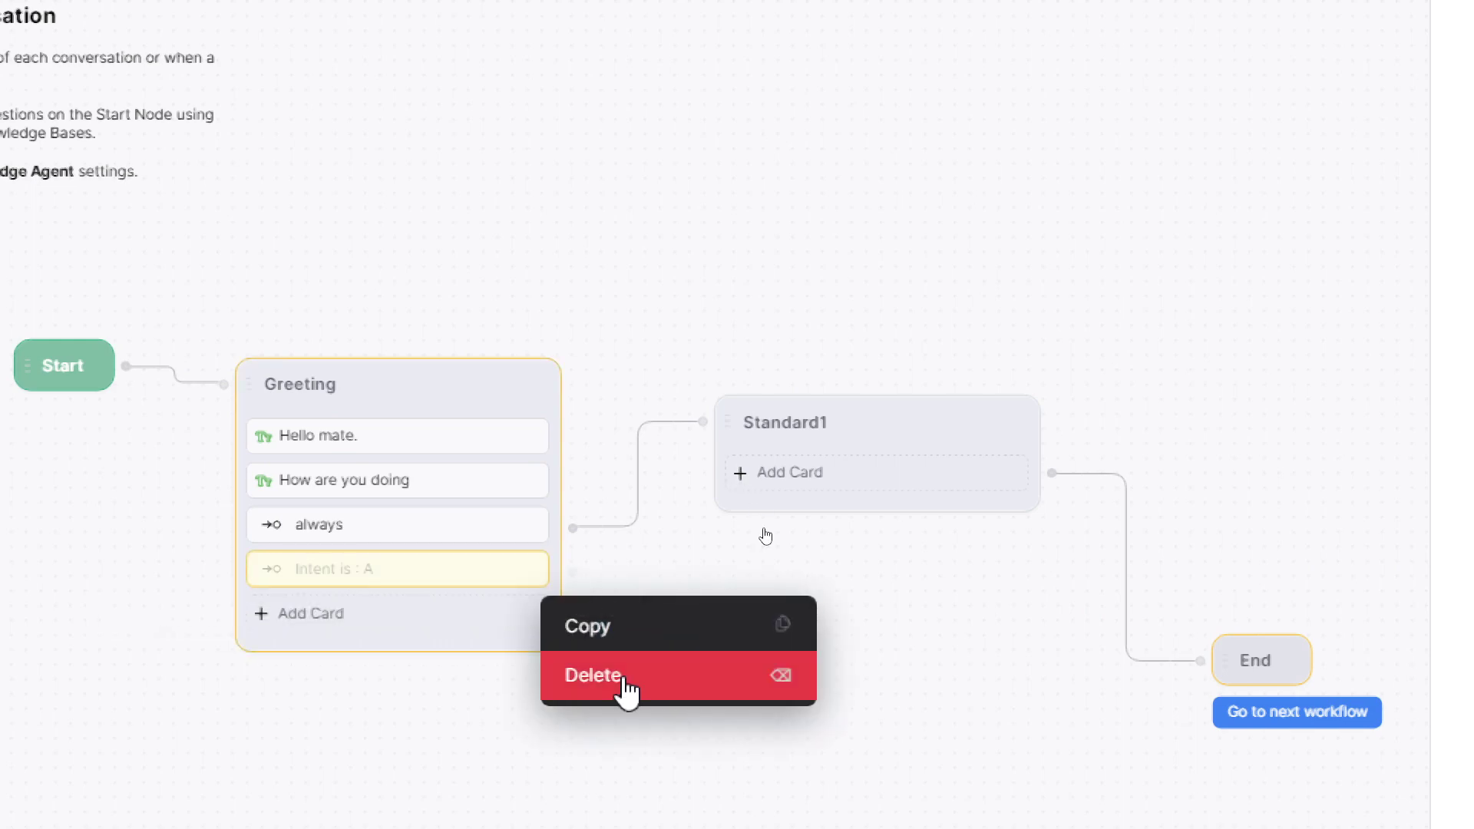
{"action": "left_click", "coordinate": [621, 683]}
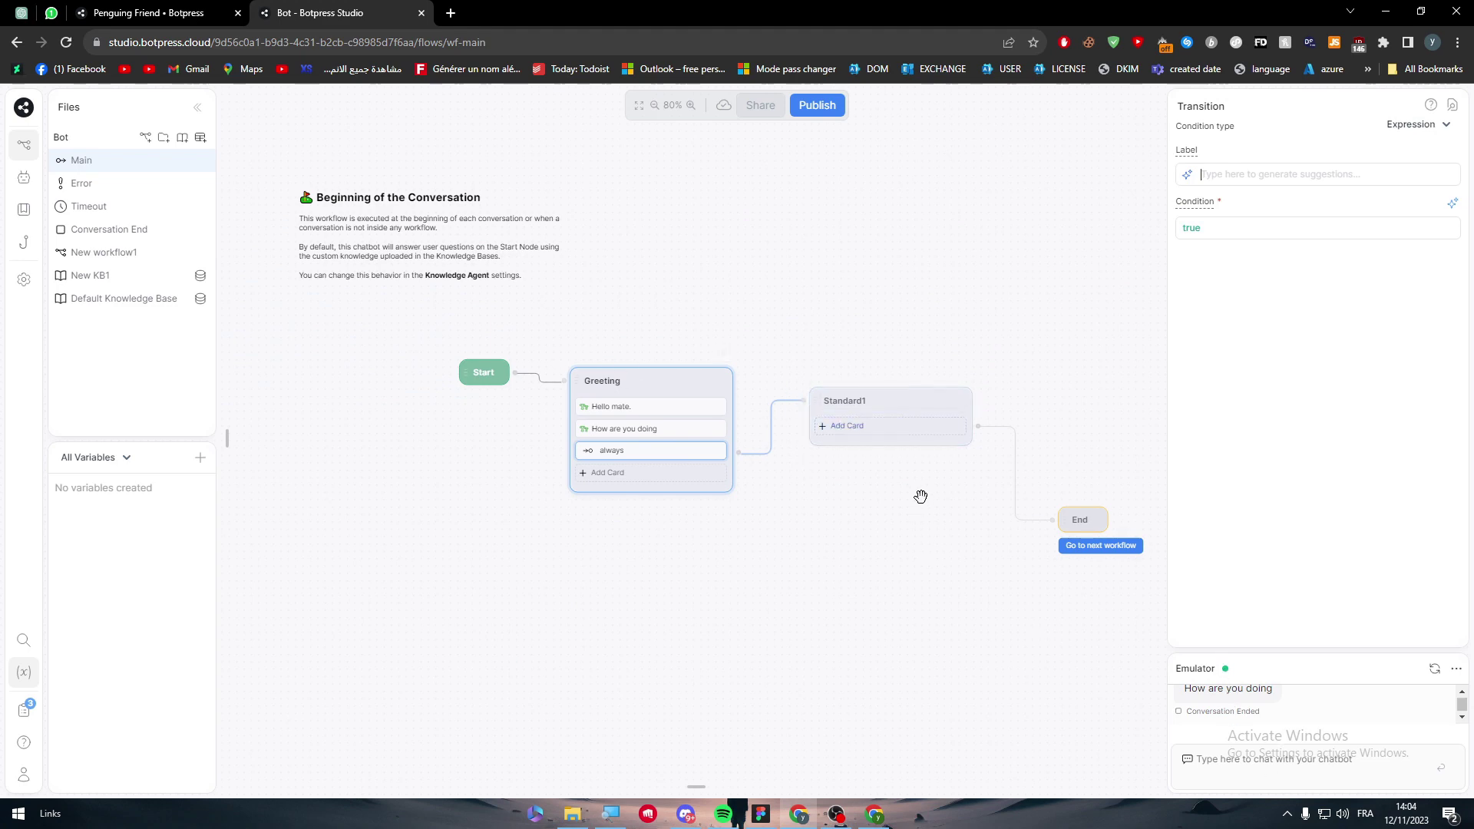
Add a Get Record card to the Greeting node and move it into the Standard1 node.
{"action": "left_click", "coordinate": [861, 435]}
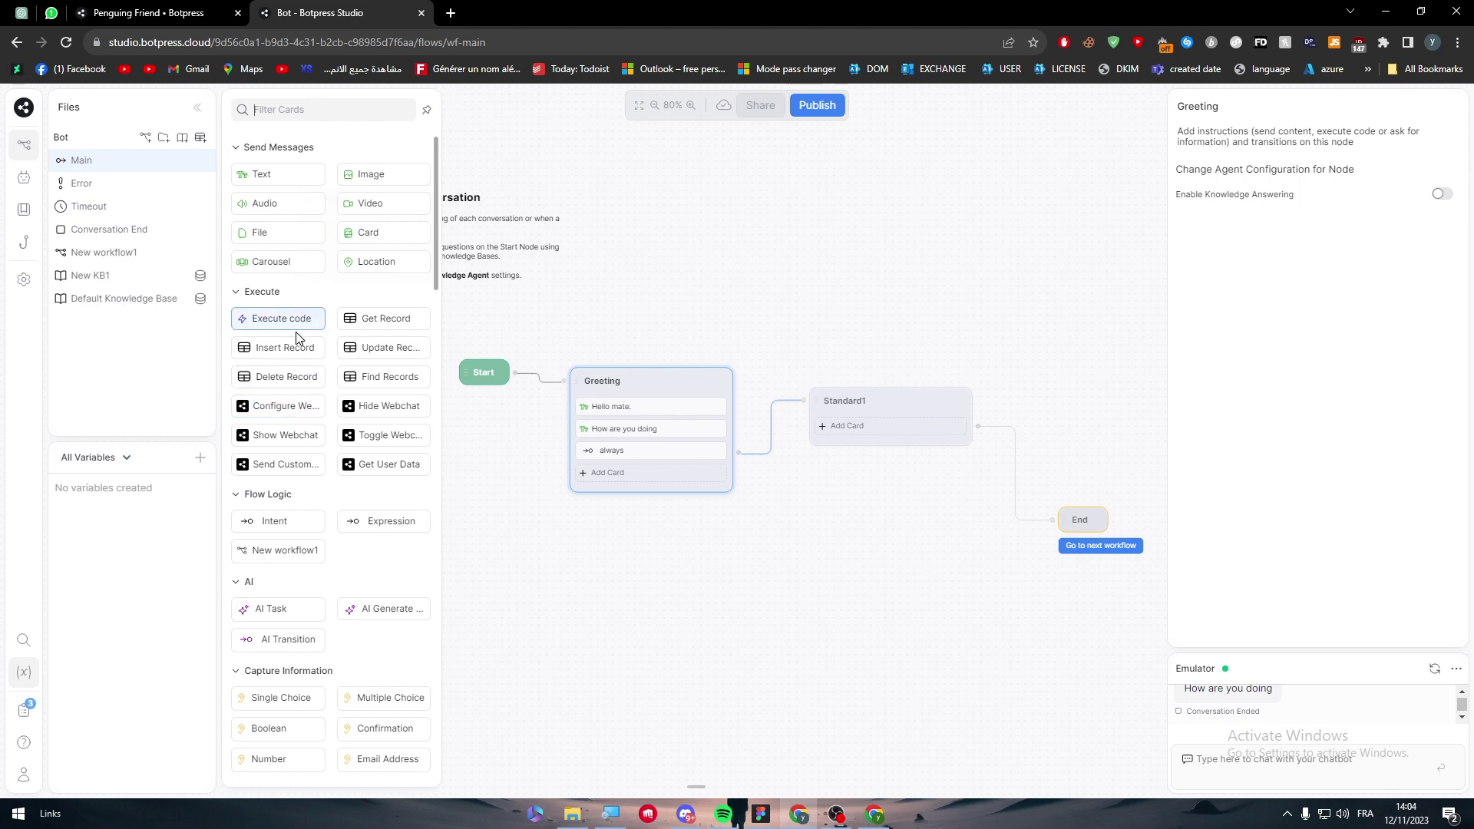
{"action": "left_click", "coordinate": [395, 324]}
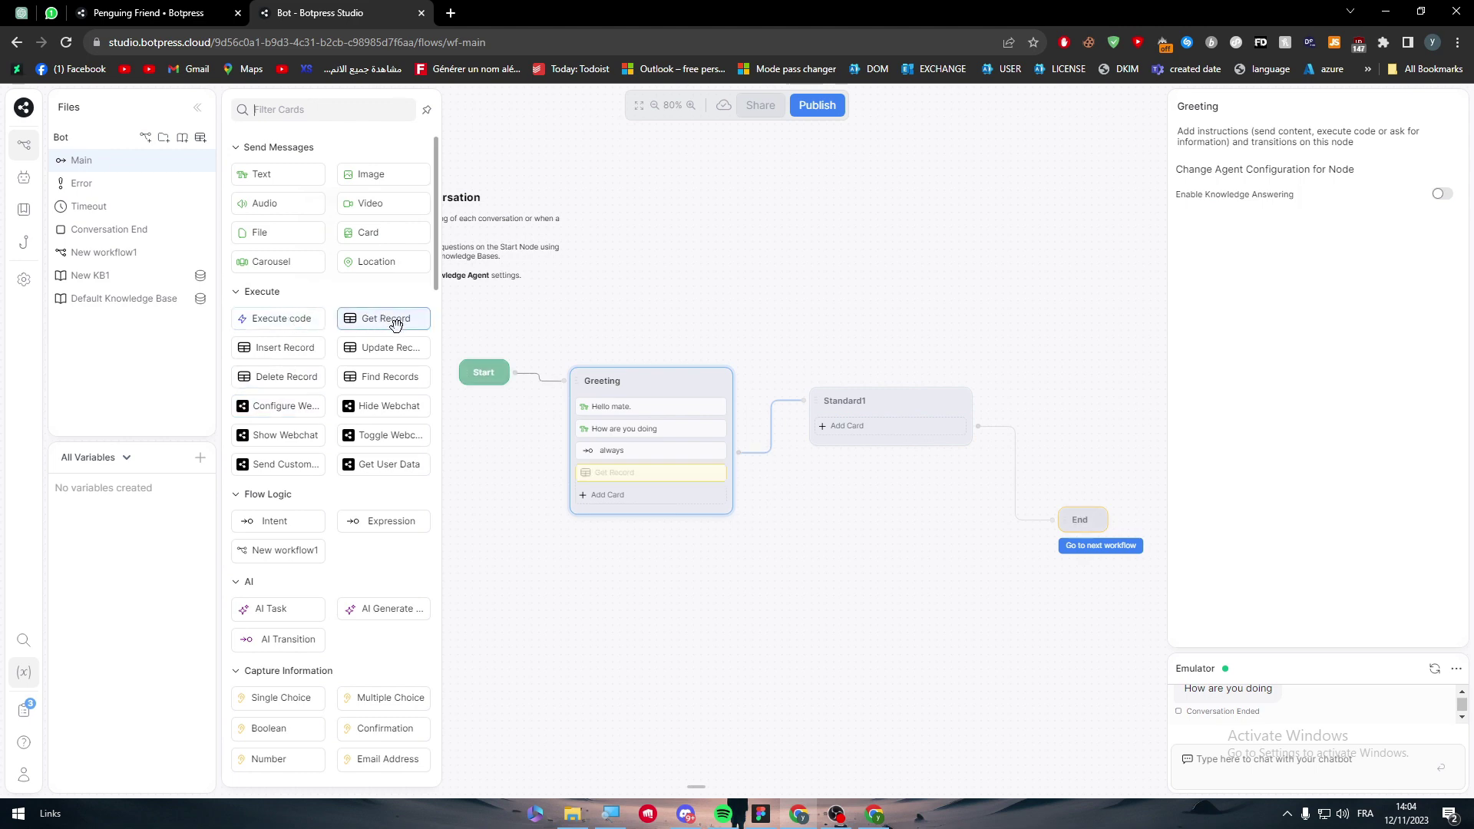
{"action": "left_click_drag", "start_coordinate": [678, 472], "coordinate": [870, 435]}
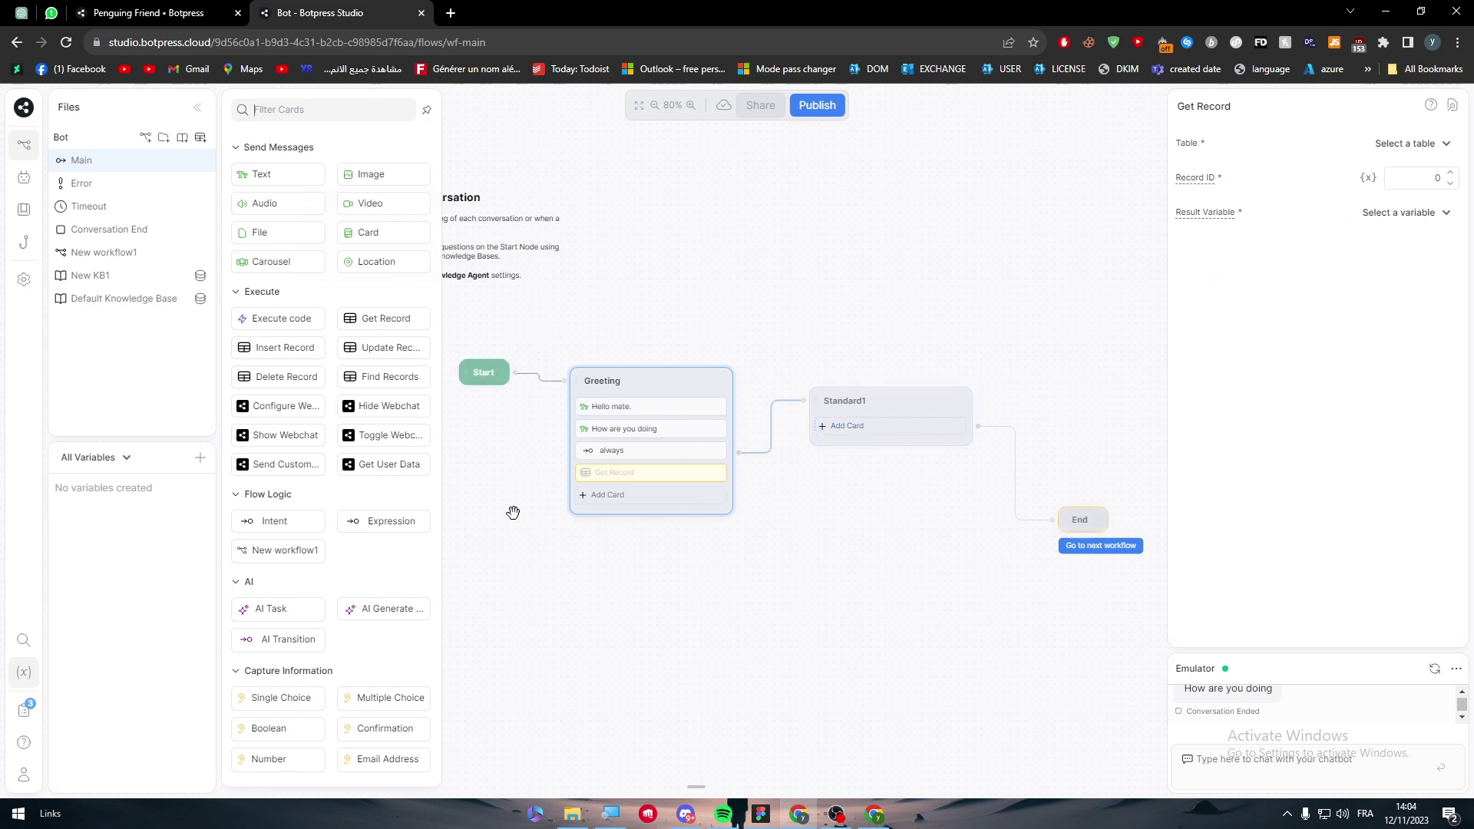
{"action": "left_click_drag", "start_coordinate": [625, 471], "coordinate": [883, 422]}
{"action": "left_click", "coordinate": [886, 426]}
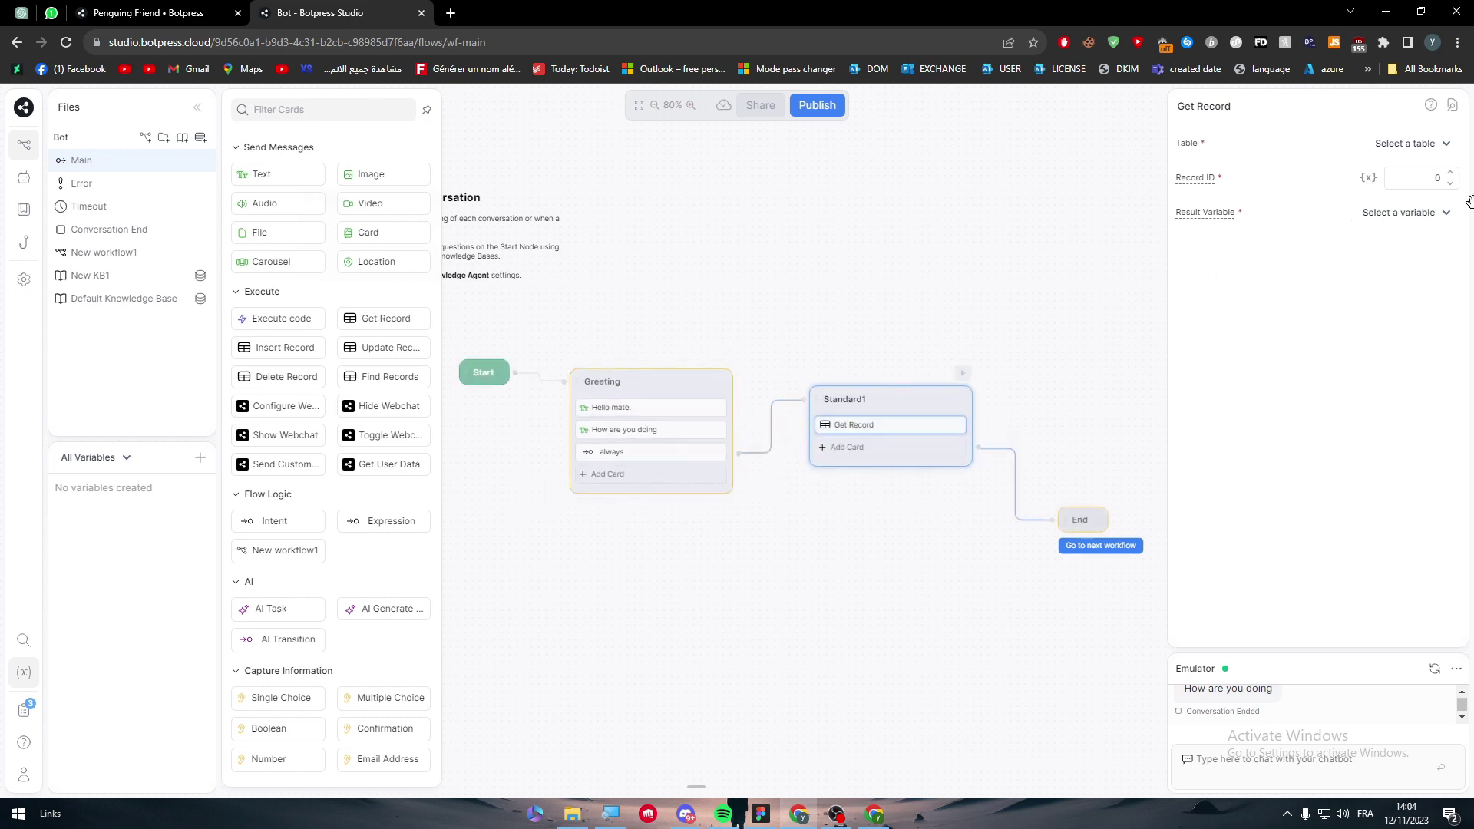
View the available table and result variable choices for the Get Record card.
{"action": "left_click", "coordinate": [1425, 146]}
{"action": "left_click", "coordinate": [1340, 341]}
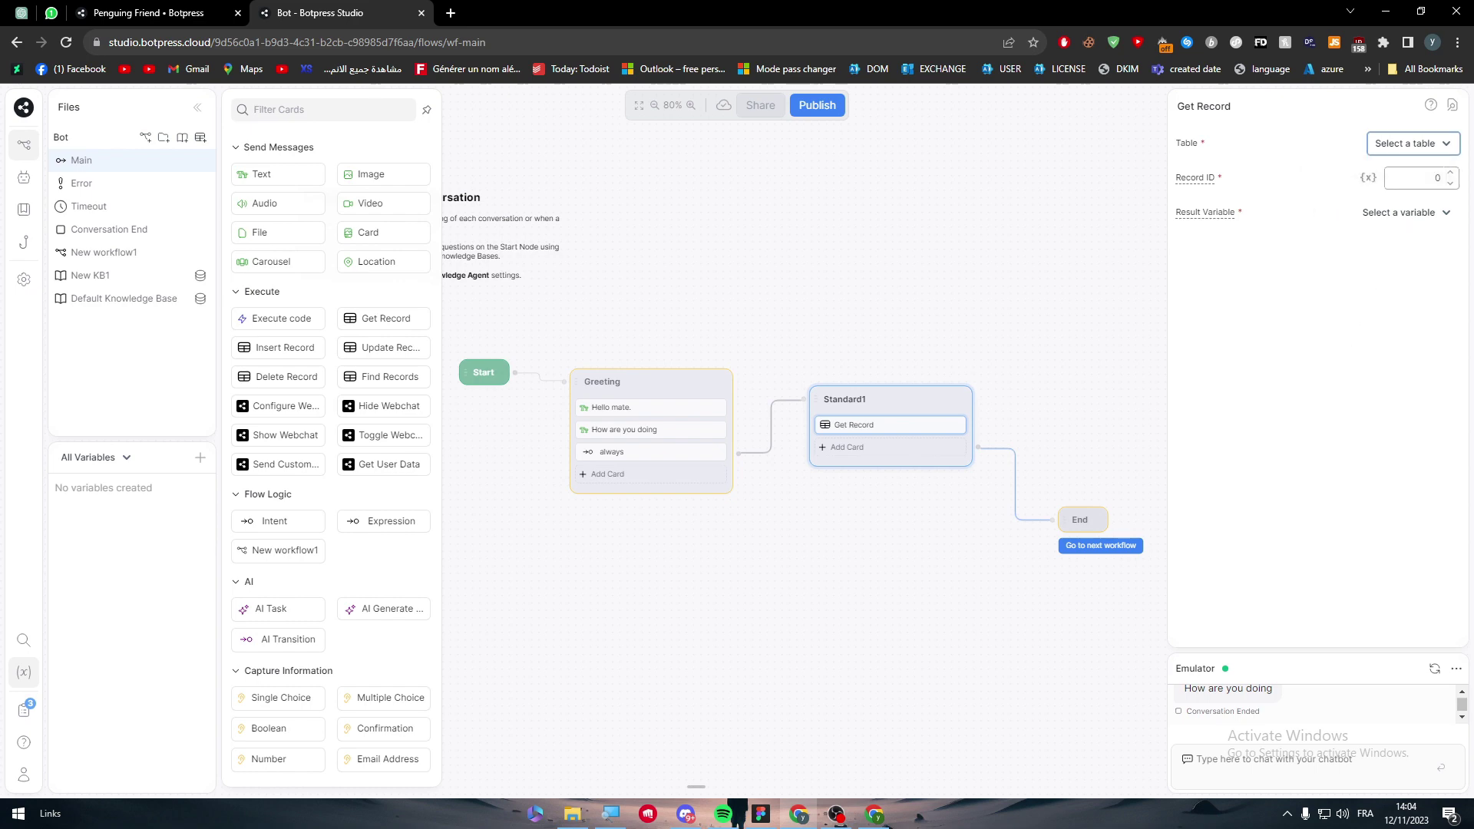
{"action": "left_click", "coordinate": [1430, 213]}
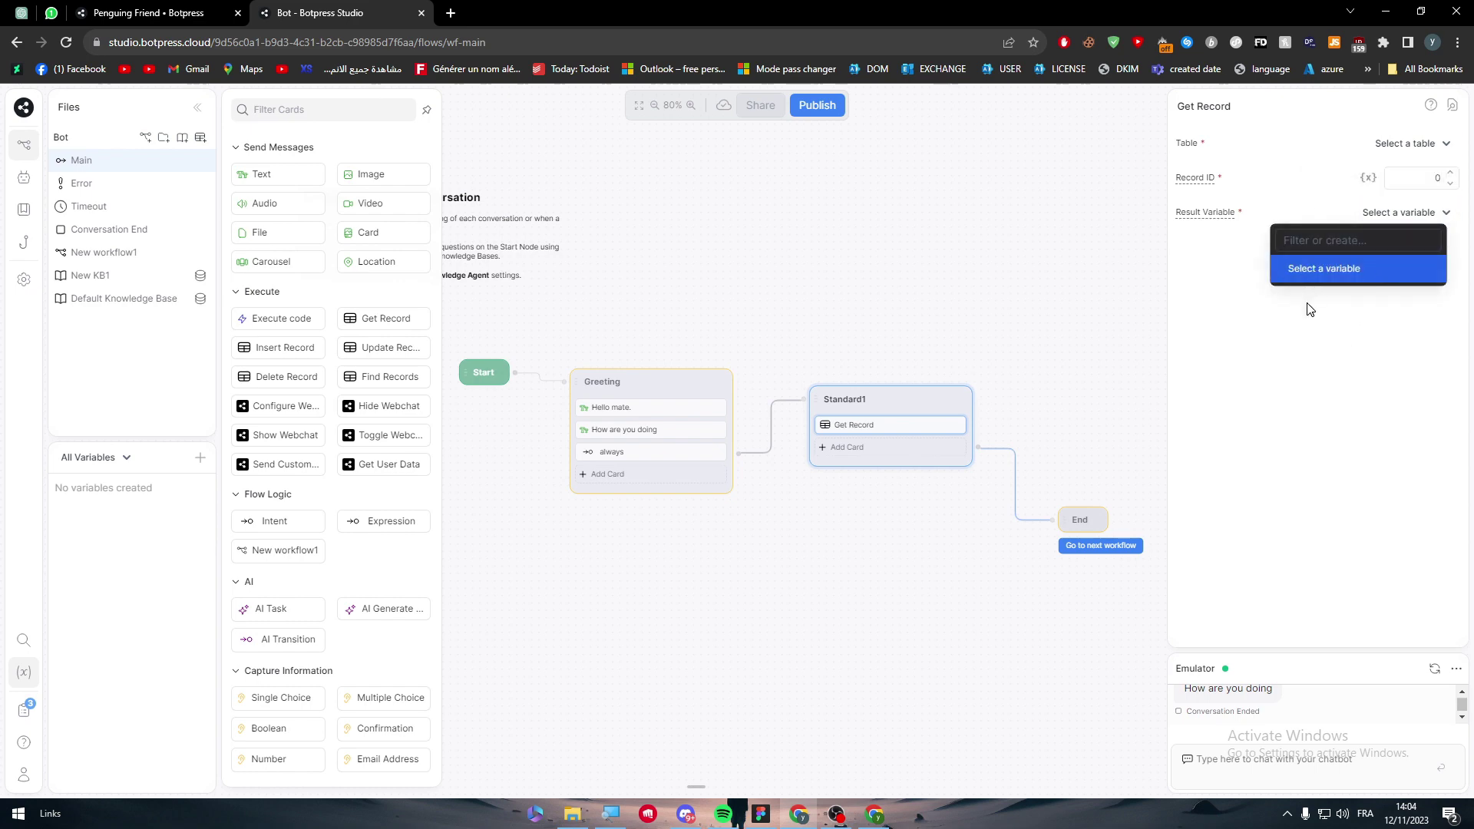
{"action": "left_click", "coordinate": [1324, 335]}
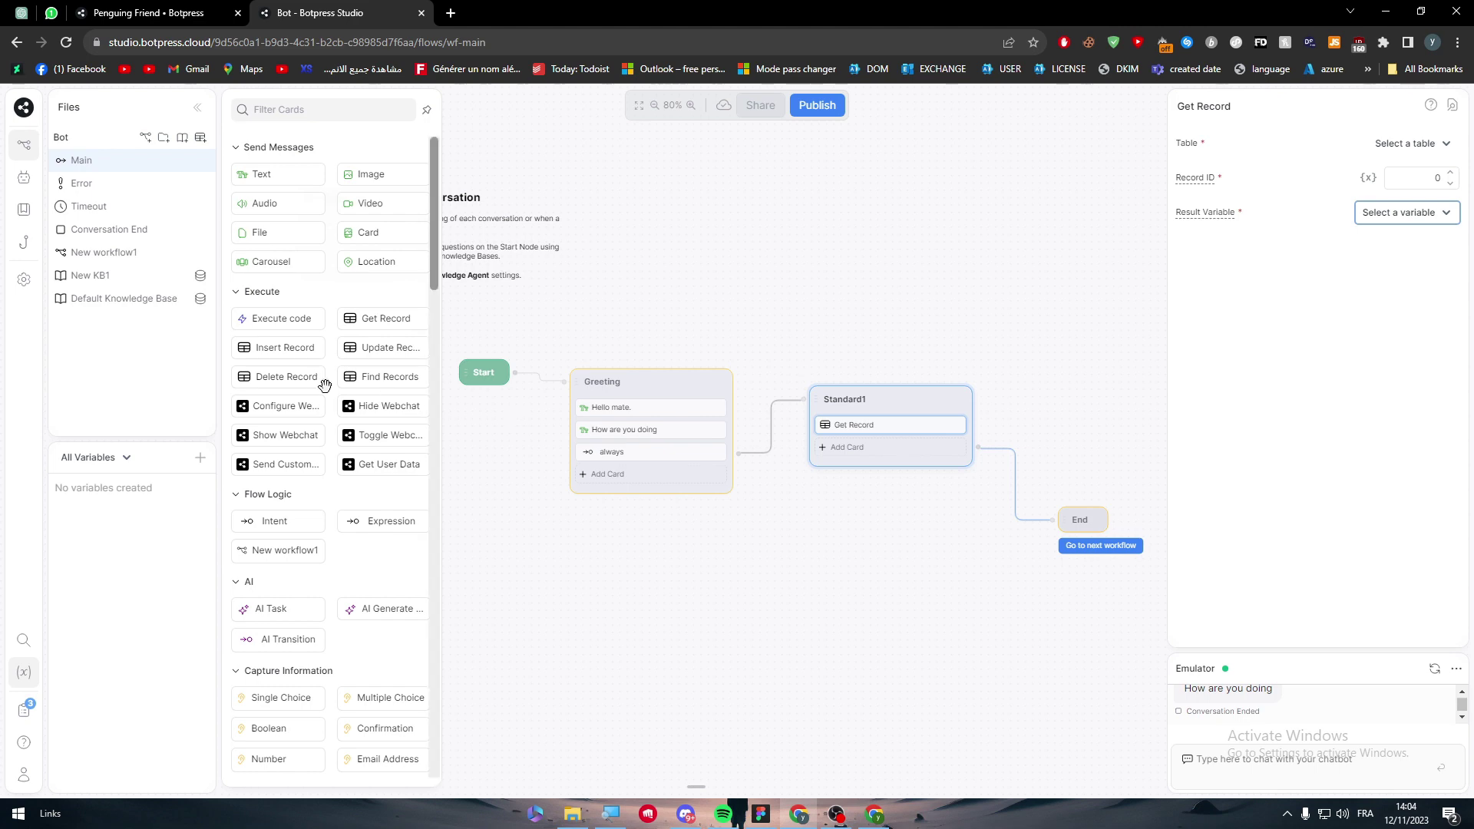
Add an Insert Record card above the Get Record card in the Standard1 node.
{"action": "left_click_drag", "start_coordinate": [282, 347], "coordinate": [880, 425]}
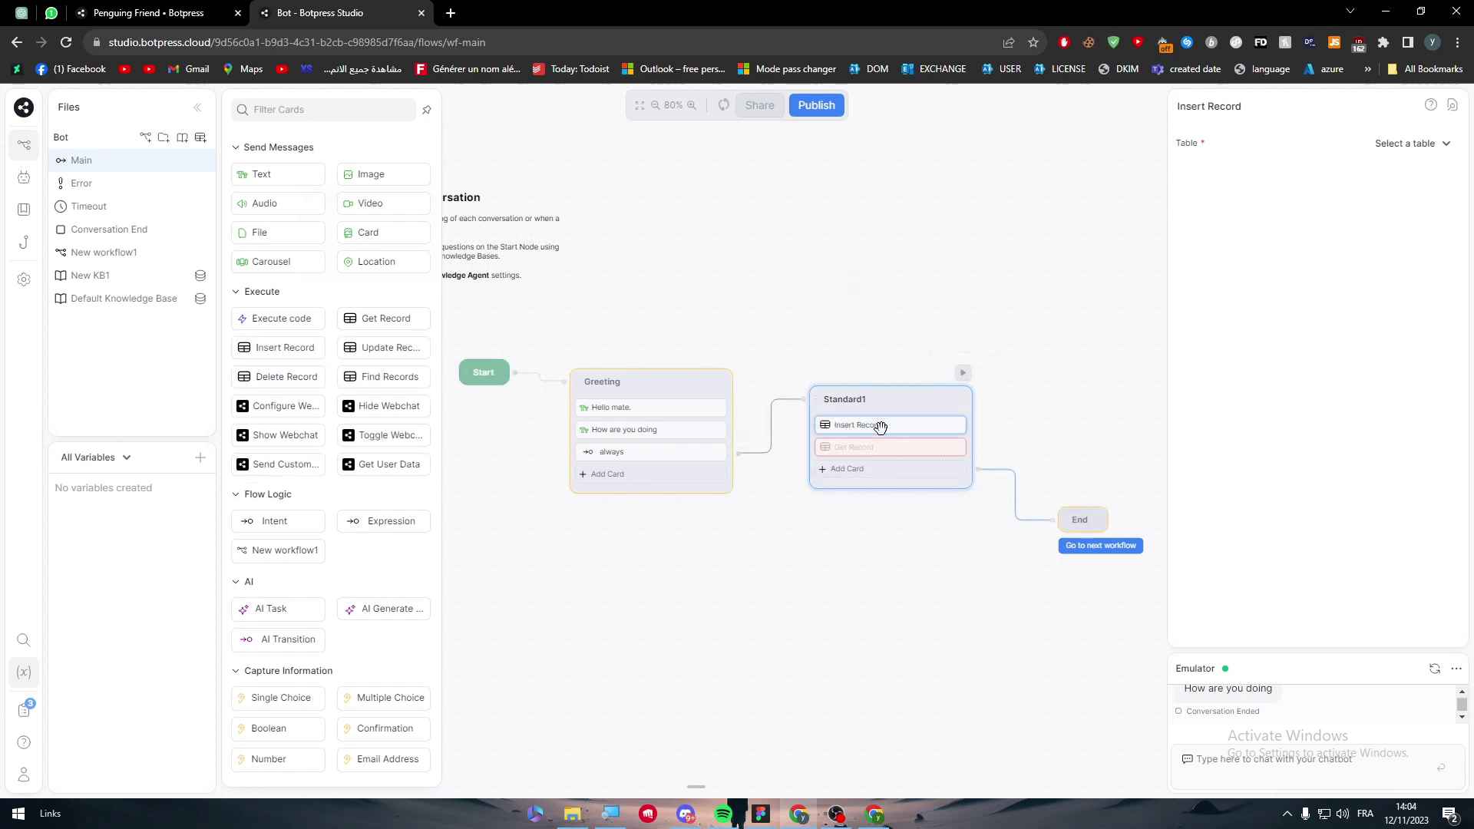
{"action": "left_click", "coordinate": [891, 449]}
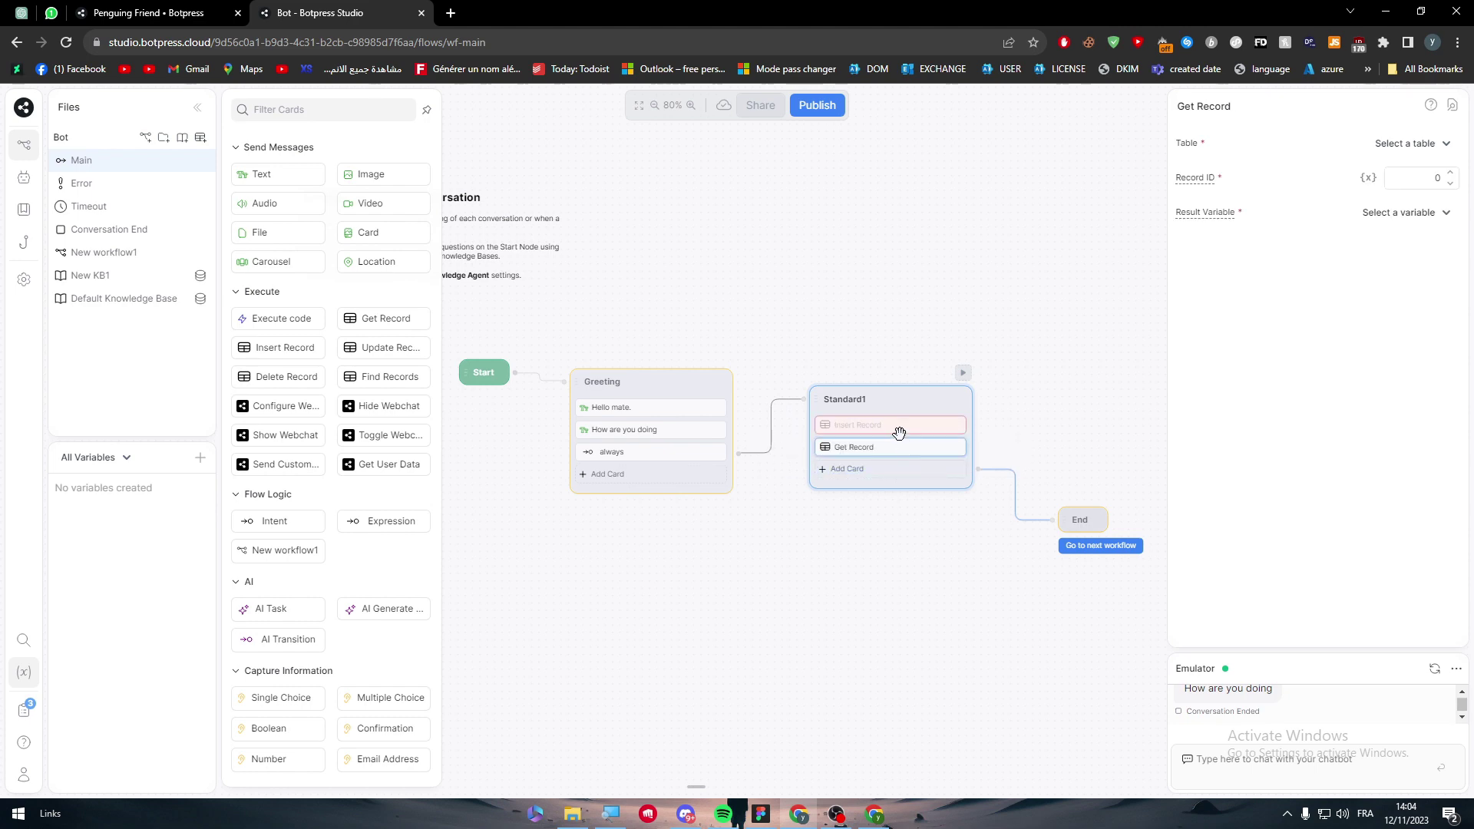
Enable knowledge answering for the Standard1 node.
{"action": "left_click", "coordinate": [899, 434]}
{"action": "left_click", "coordinate": [1442, 194]}
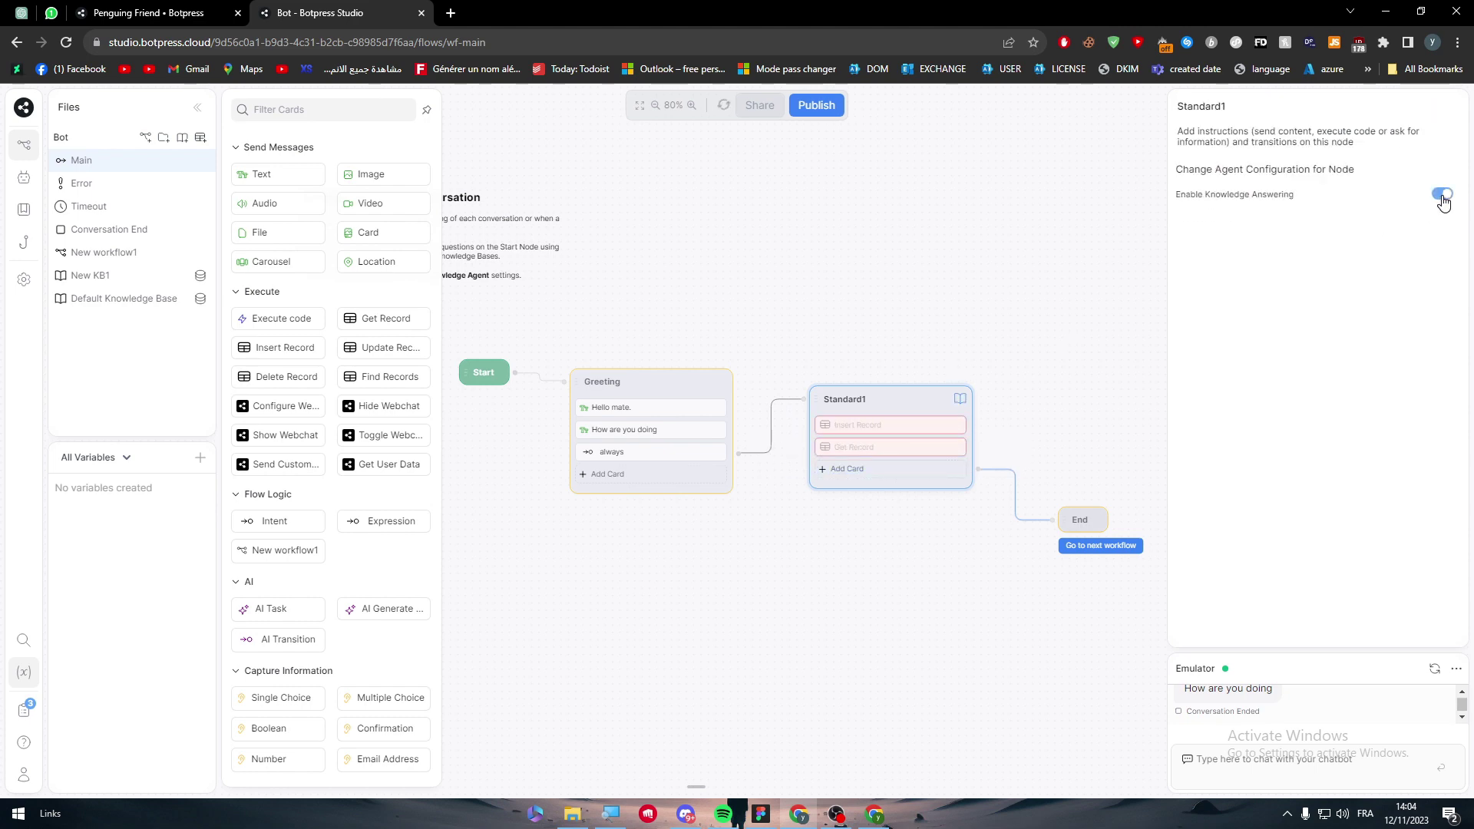
Delete the Insert Record and Get Record cards from the Standard1 node.
{"action": "right_click", "coordinate": [933, 432]}
{"action": "left_click", "coordinate": [946, 480]}
{"action": "right_click", "coordinate": [875, 429]}
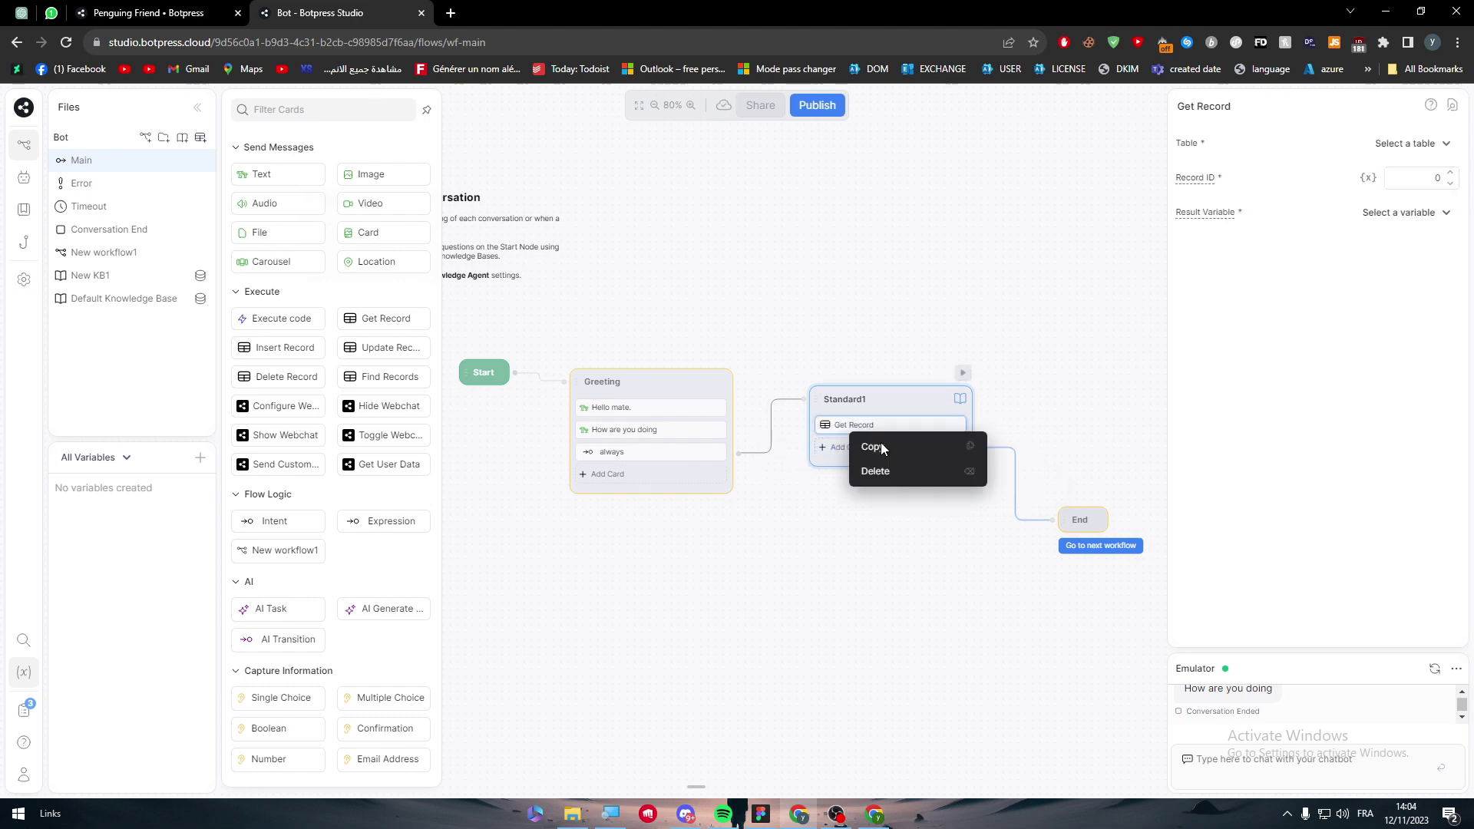
{"action": "left_click", "coordinate": [914, 485]}
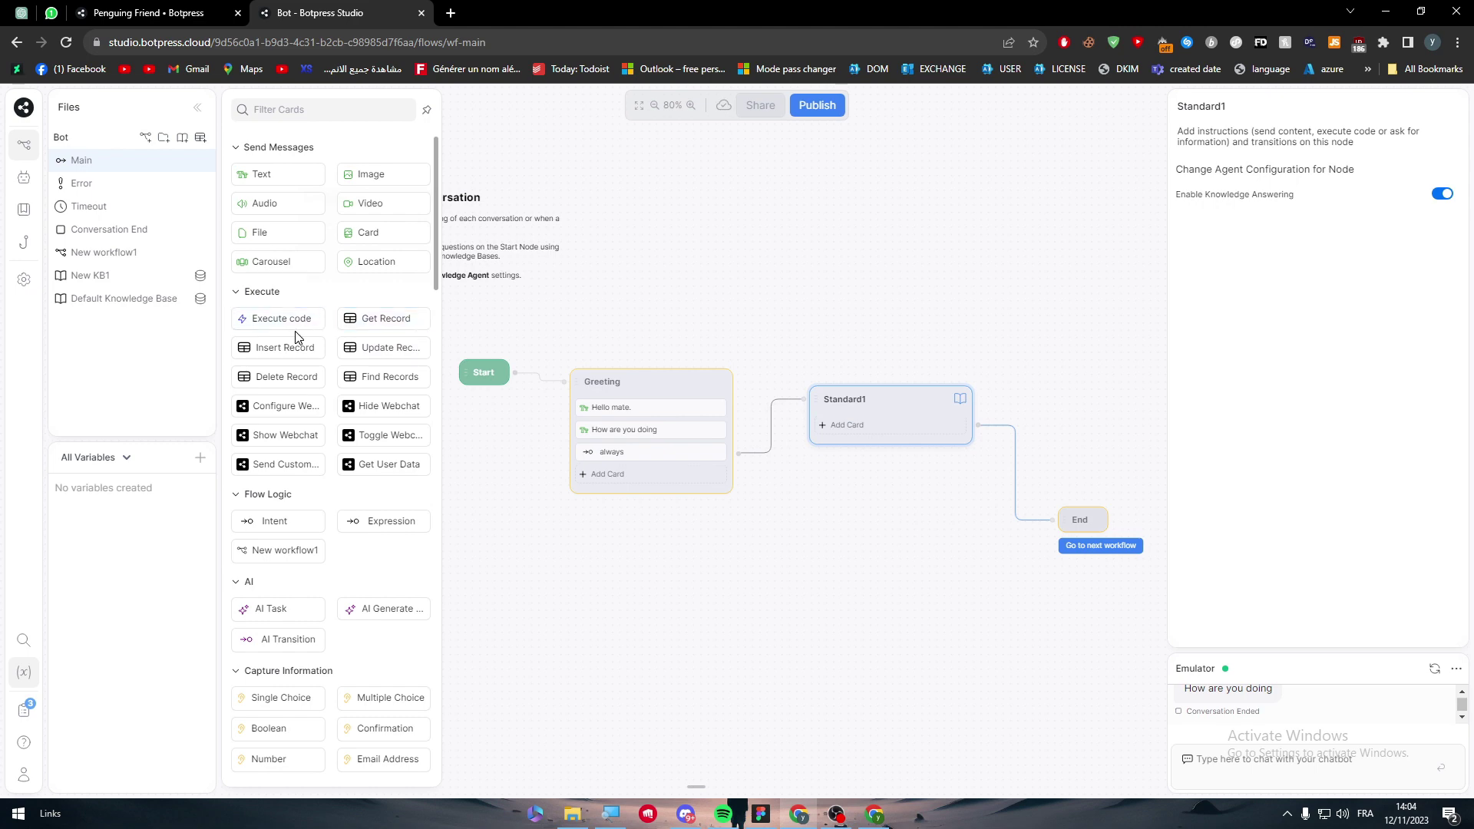
Add an Execute code card to the Standard1 node and enter the placeholder code "EZAEZAEA".
{"action": "left_click_drag", "start_coordinate": [315, 324], "coordinate": [896, 421]}
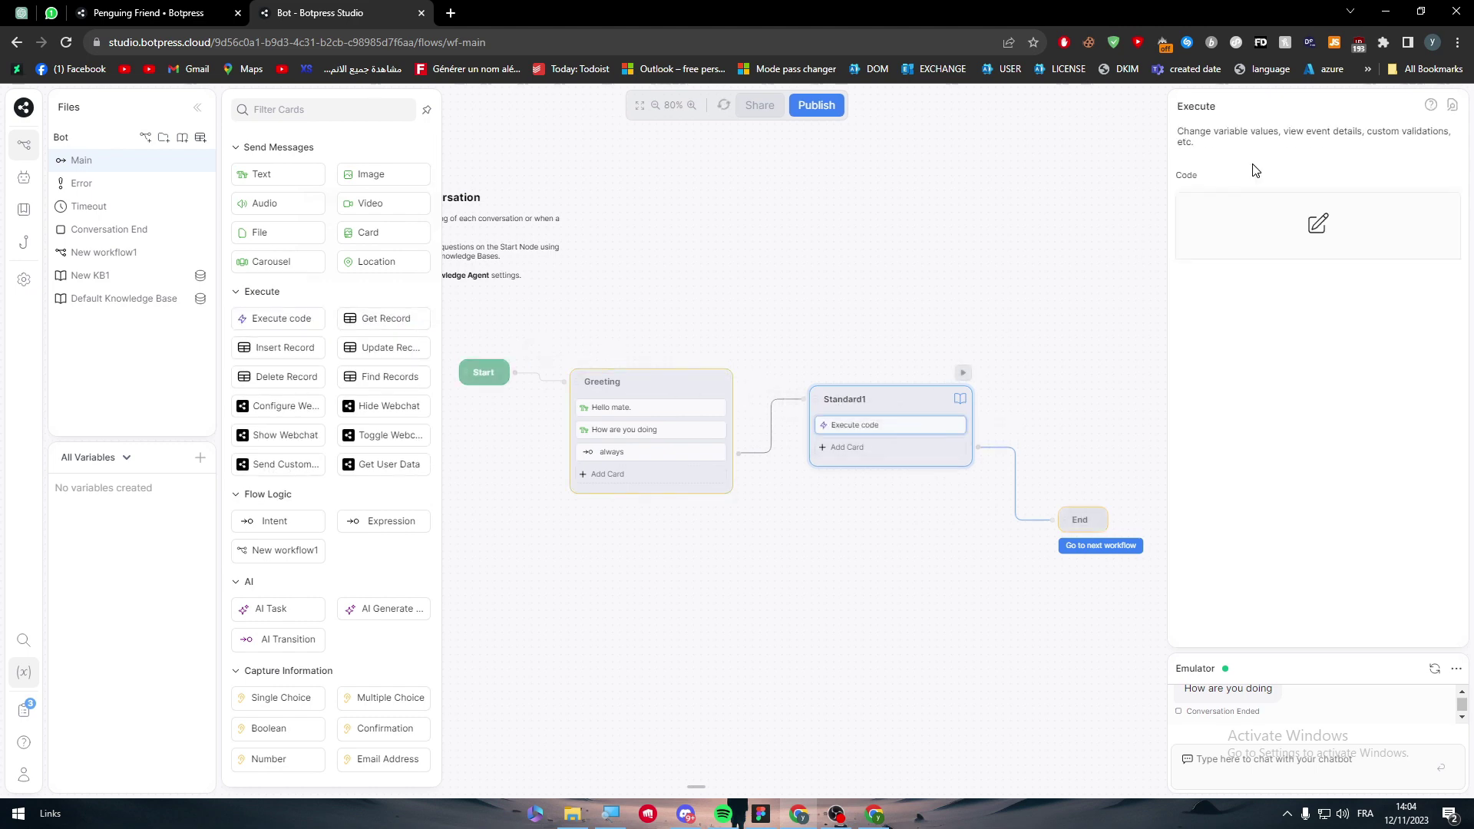
{"action": "left_click", "coordinate": [1352, 233]}
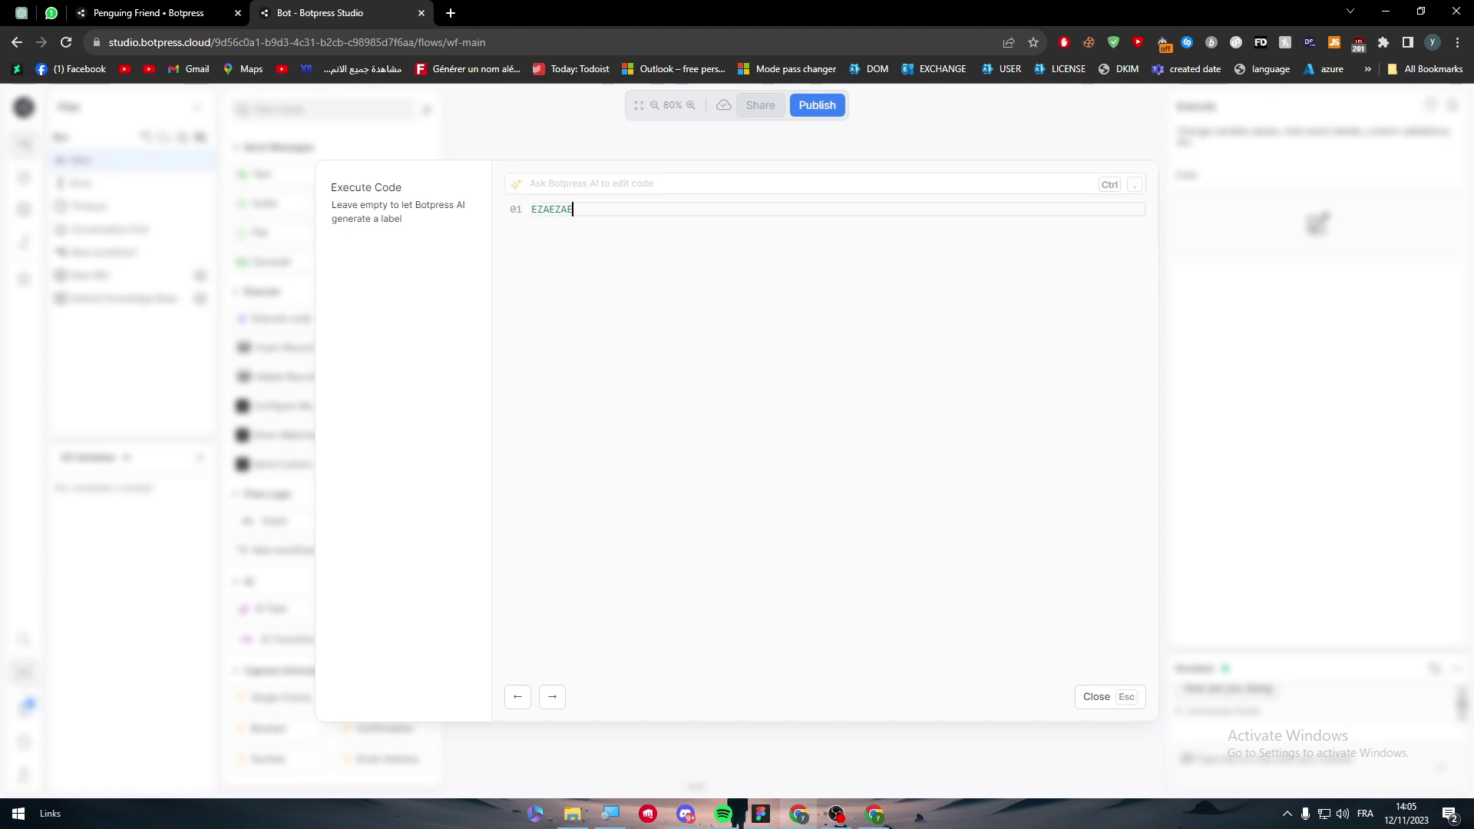
{"action": "key", "text": "BackSpace"}
{"action": "key", "text": "F12"}
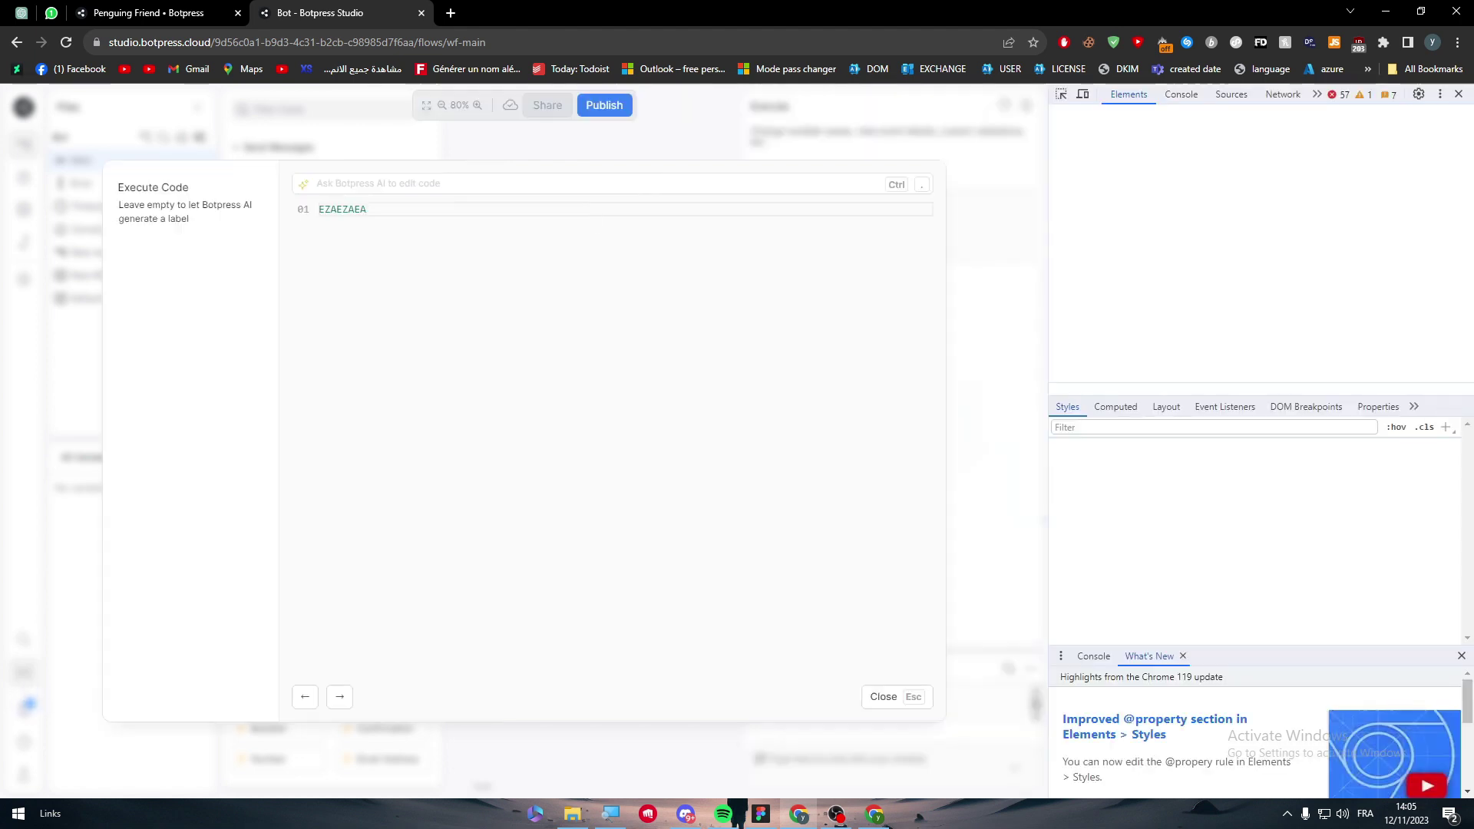
{"action": "left_click", "coordinate": [1458, 93]}
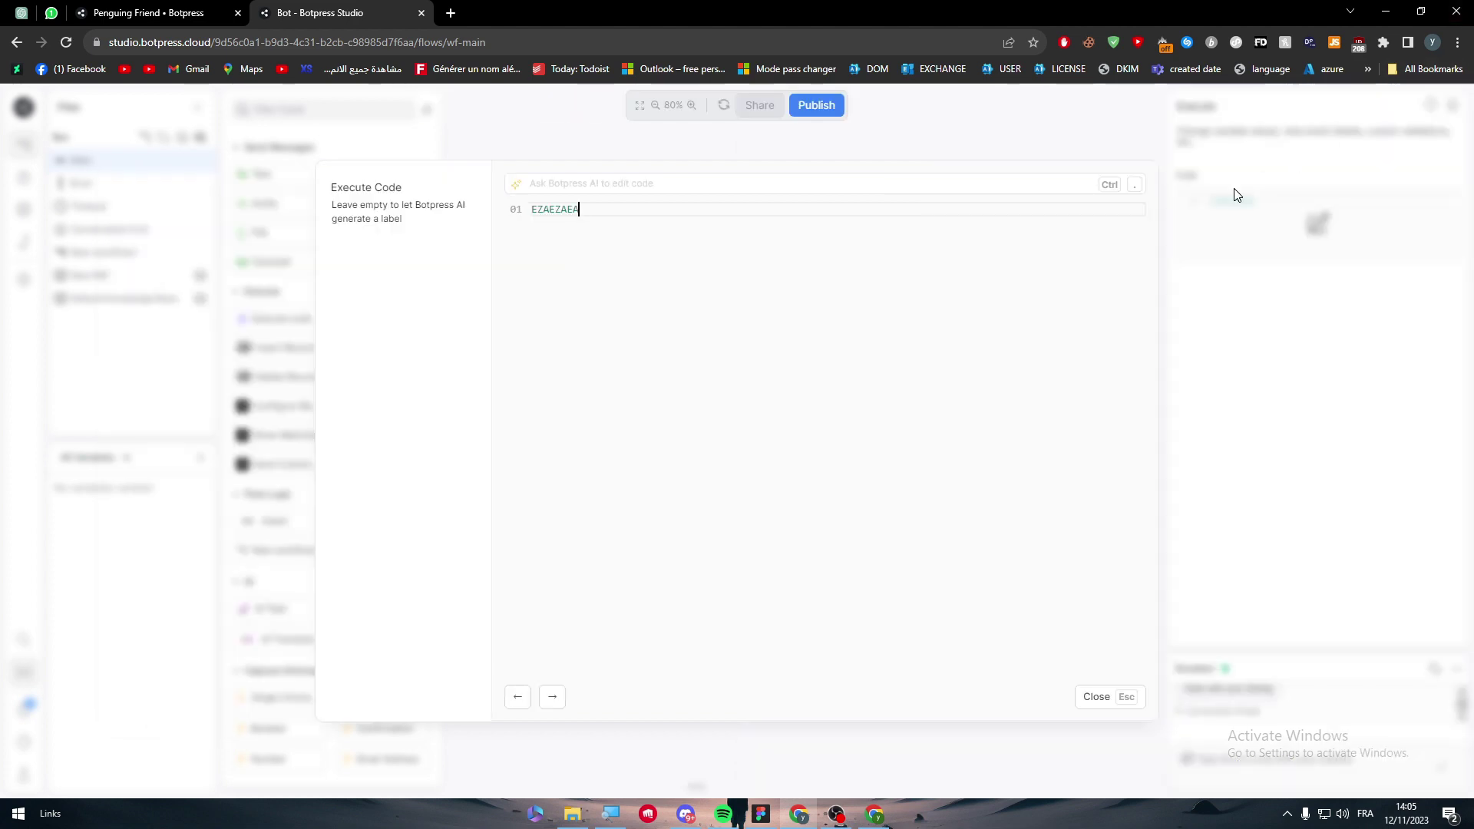
{"action": "left_click", "coordinate": [1096, 698]}
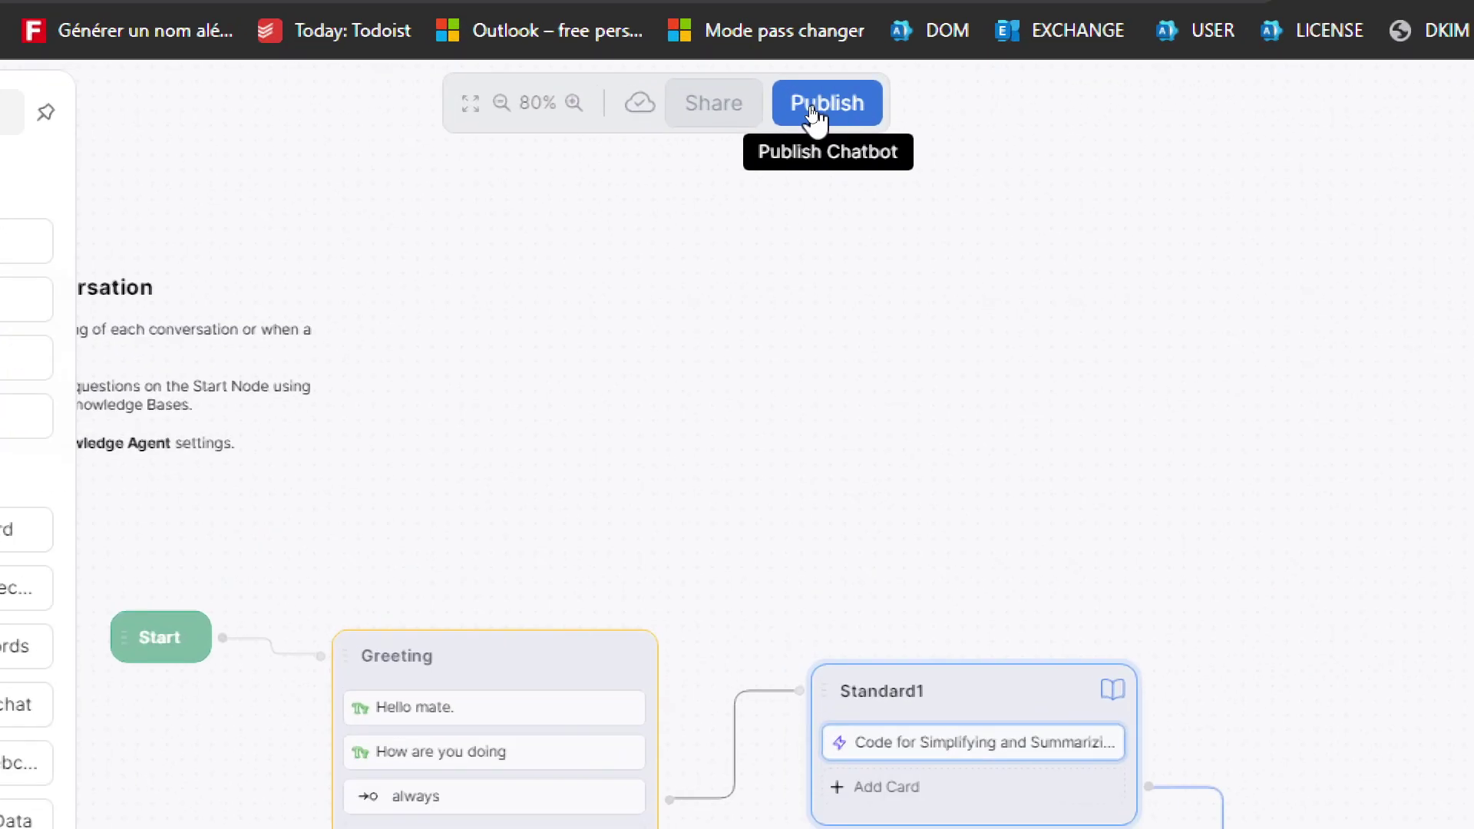
Publish the chatbot.
{"action": "left_click", "coordinate": [845, 103]}
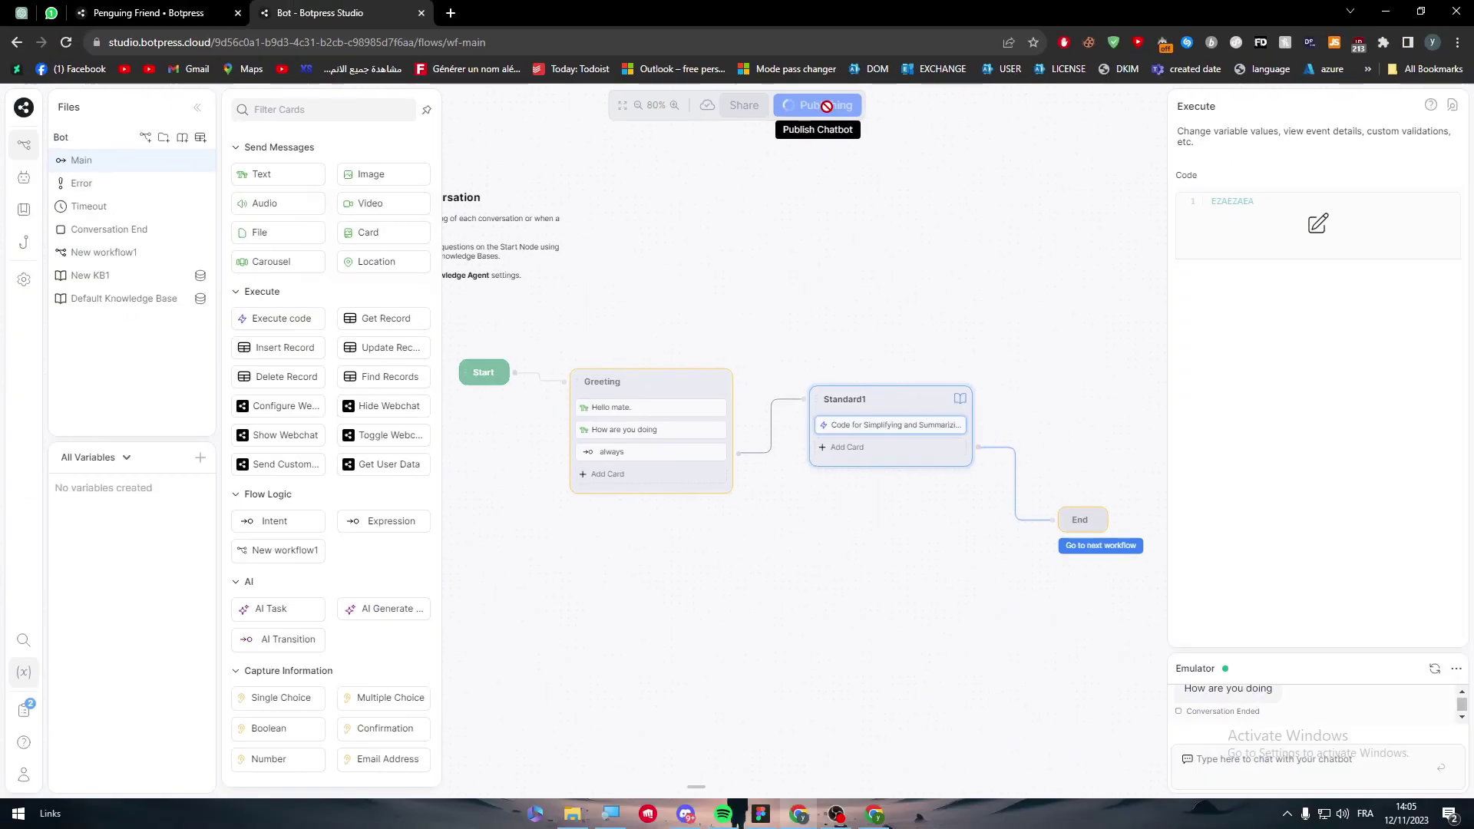